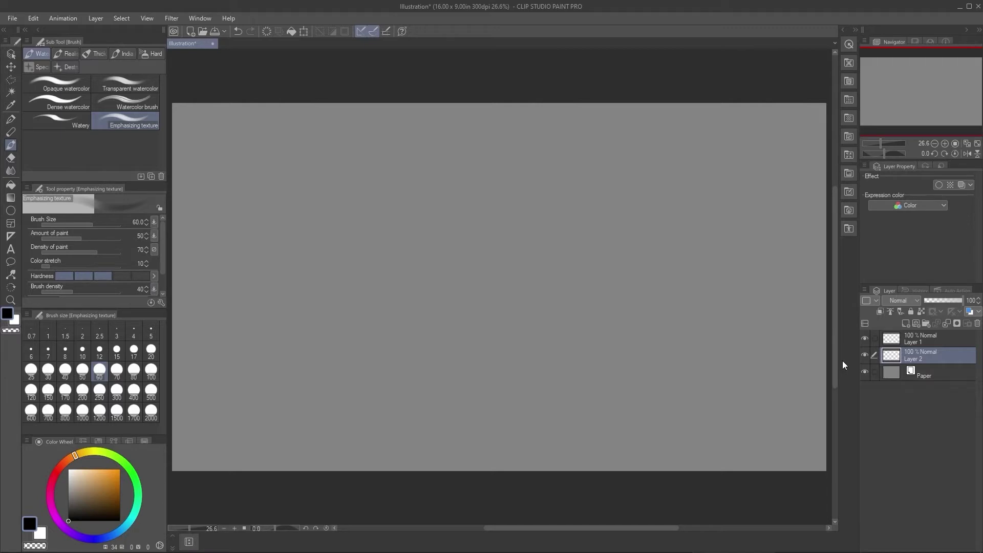
Float the Brush Size palette and close it so Item bank replaces Navigator above Layer.
left_click_drag(95, 317, 418, 208)
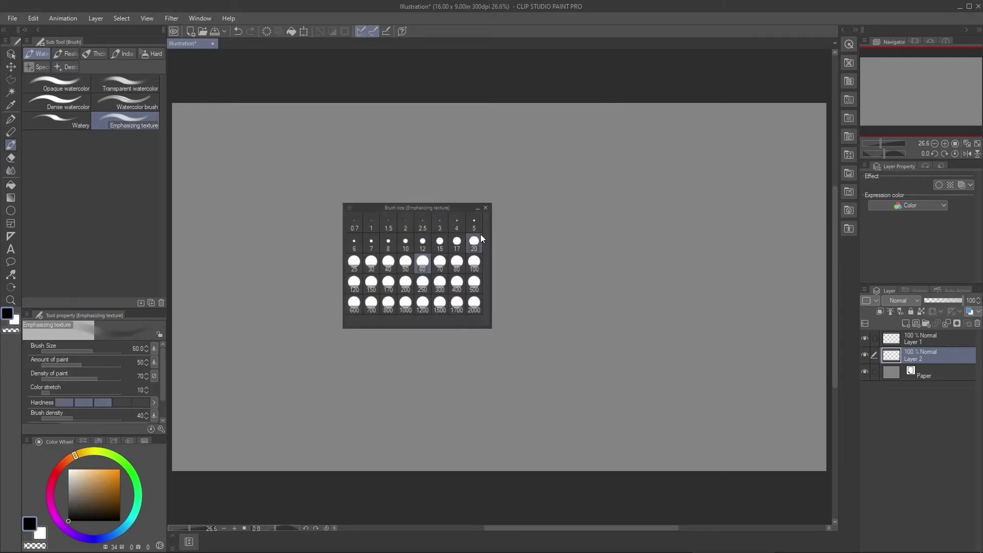
left_click(485, 207)
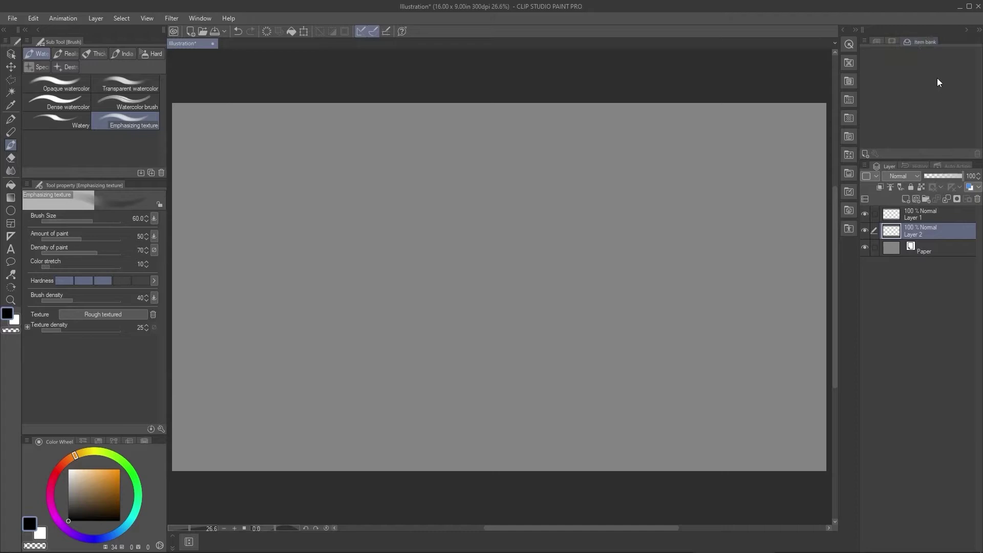
Register the logo image file as a new Item bank item.
left_click(865, 153)
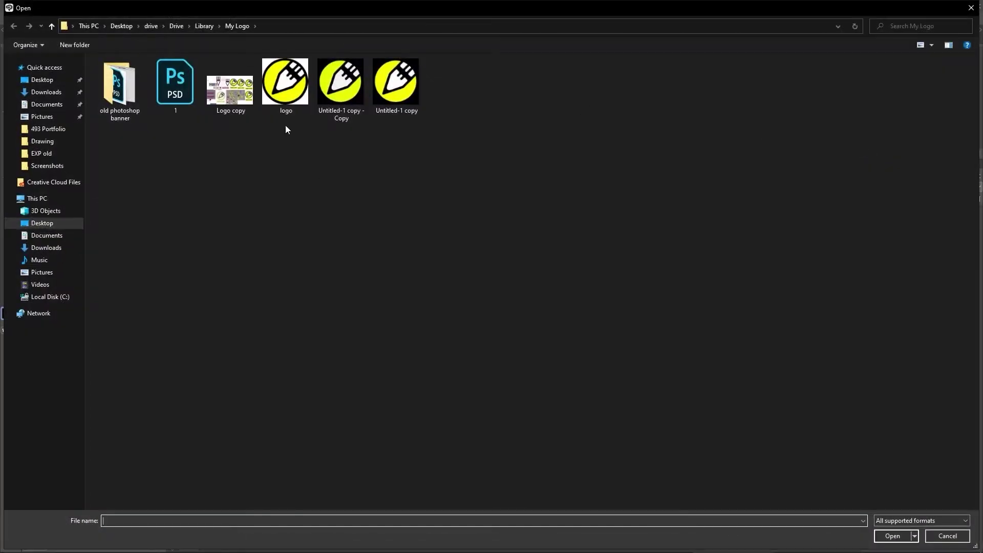
left_click(288, 85)
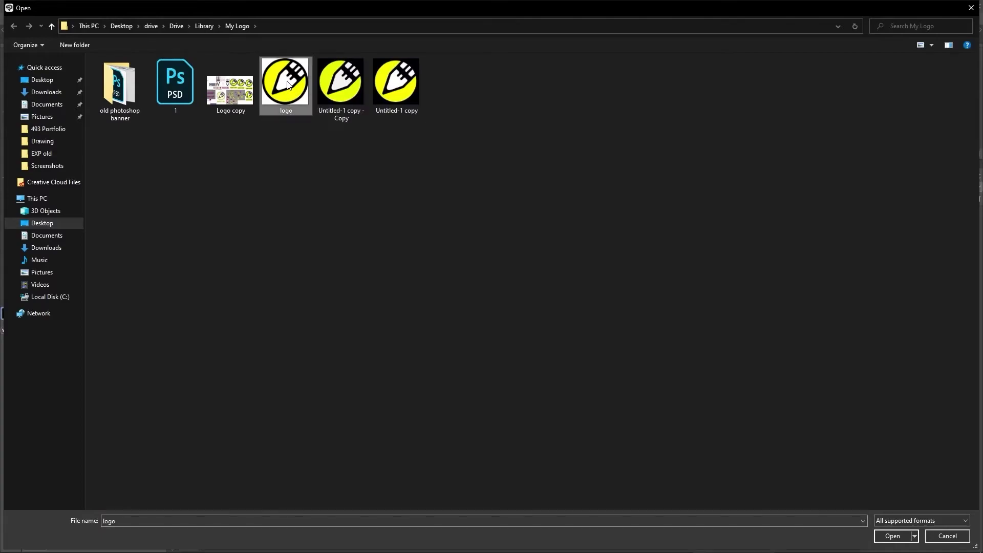
double_click(288, 85)
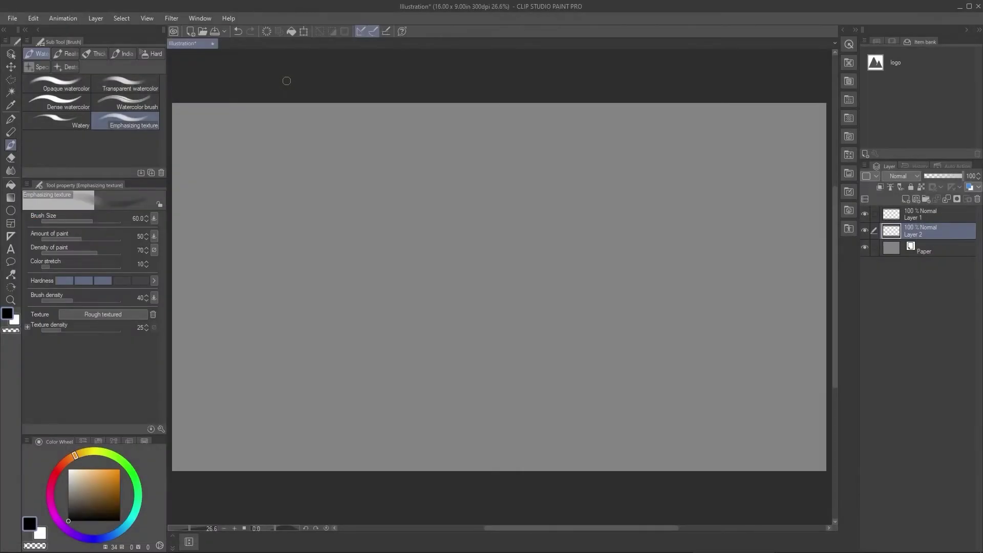
Rename the item 'LOGO PREVIEW WHITE BACKGROUND' and drop it at the canvas centre.
left_click(900, 72)
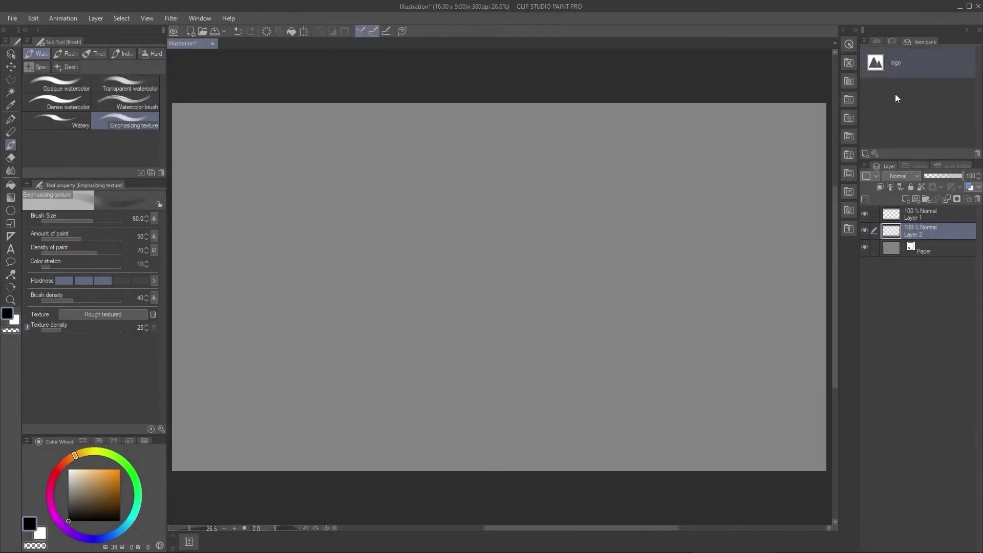
left_click(876, 152)
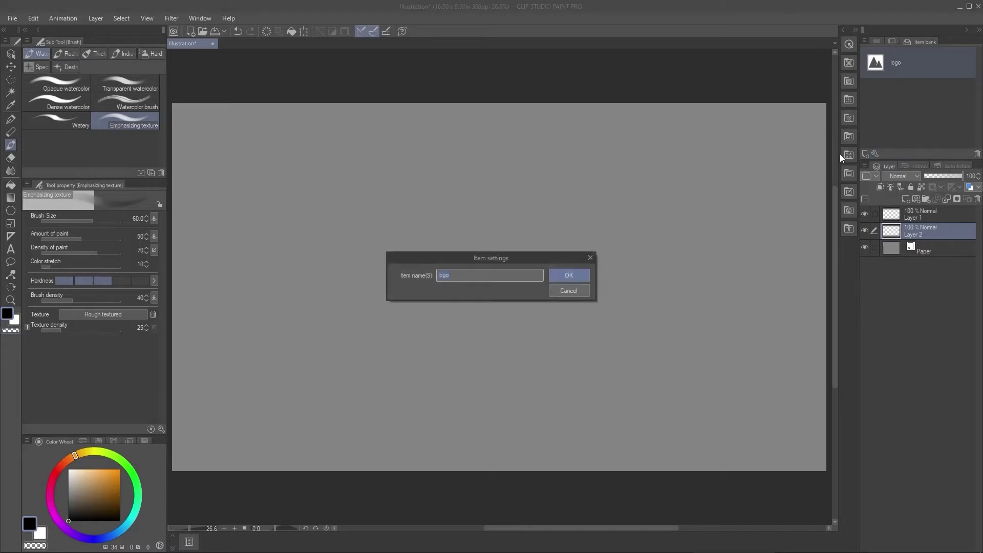
type("LOGO PREVIEW WHITE BACKGROUND")
key("Return")
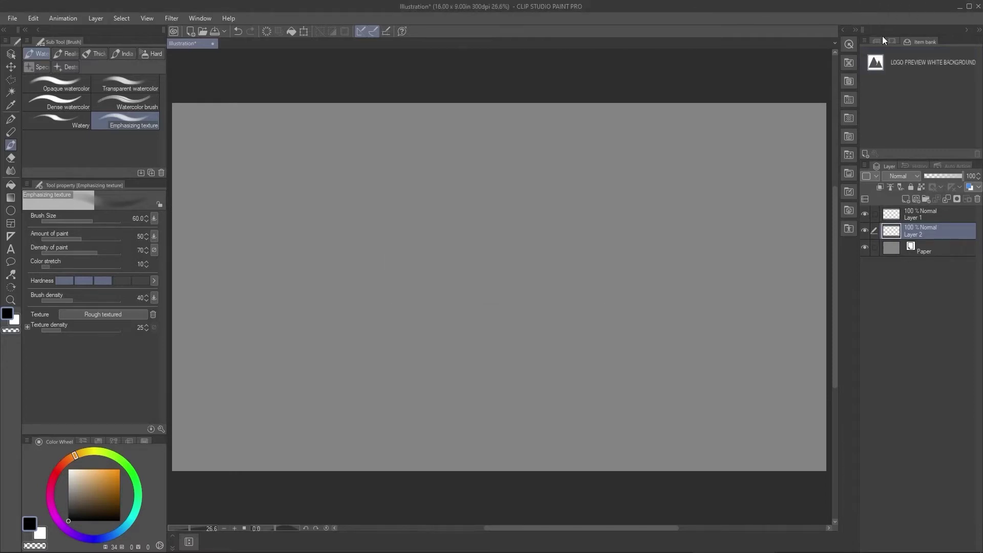
left_click_drag(901, 62, 809, 114)
left_click_drag(483, 217, 483, 212)
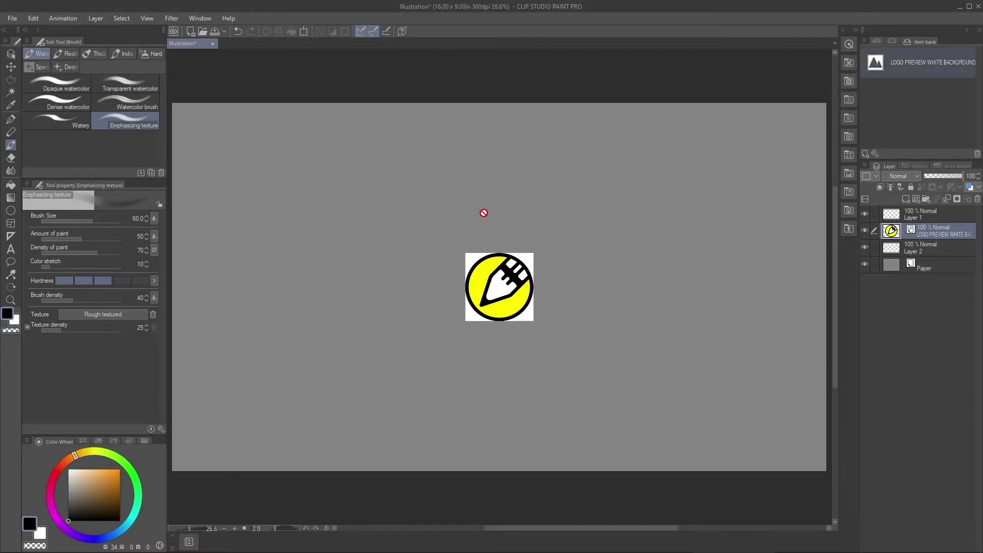
Float the Sub View as an enlarged window beside the canvas and clear its existing images.
left_click(891, 42)
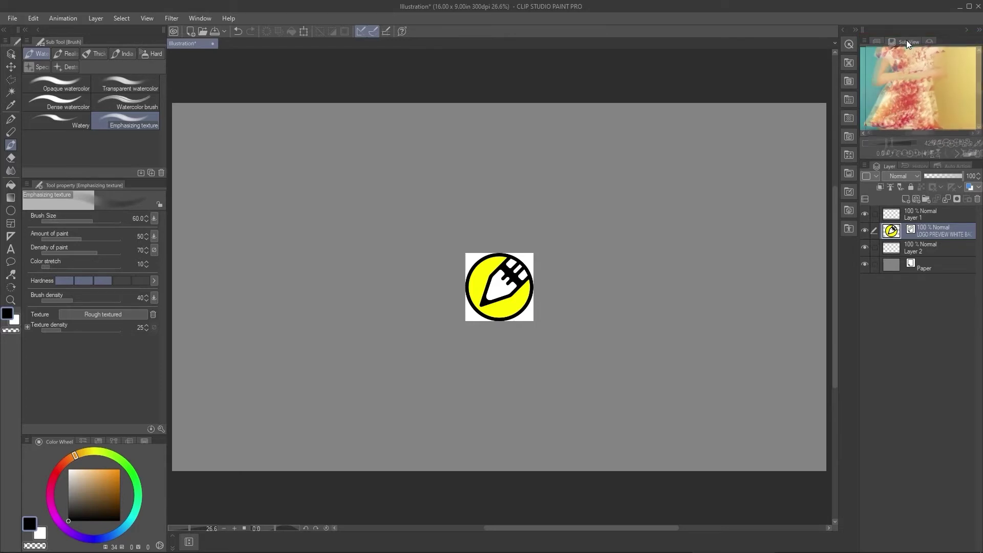
left_click_drag(906, 41, 291, 73)
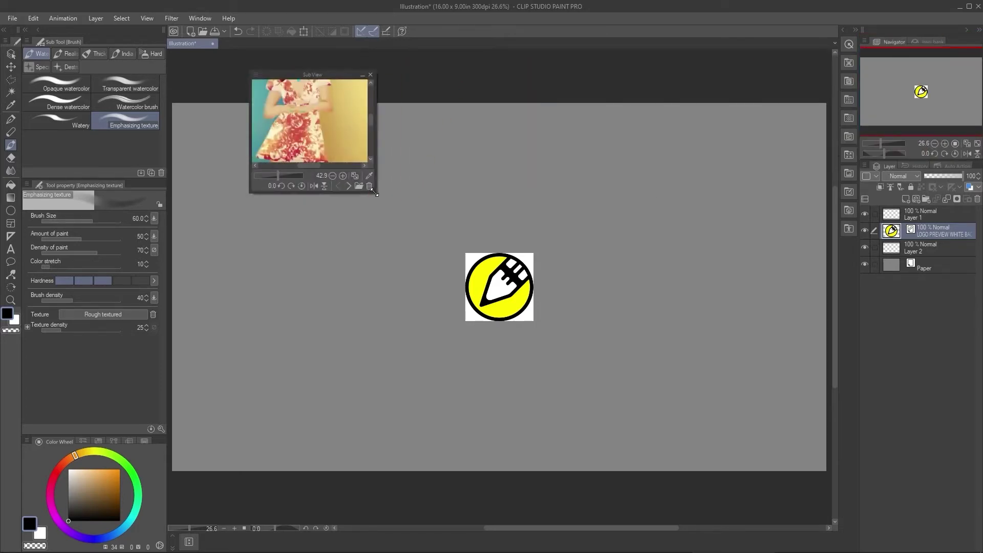
left_click_drag(377, 191, 488, 370)
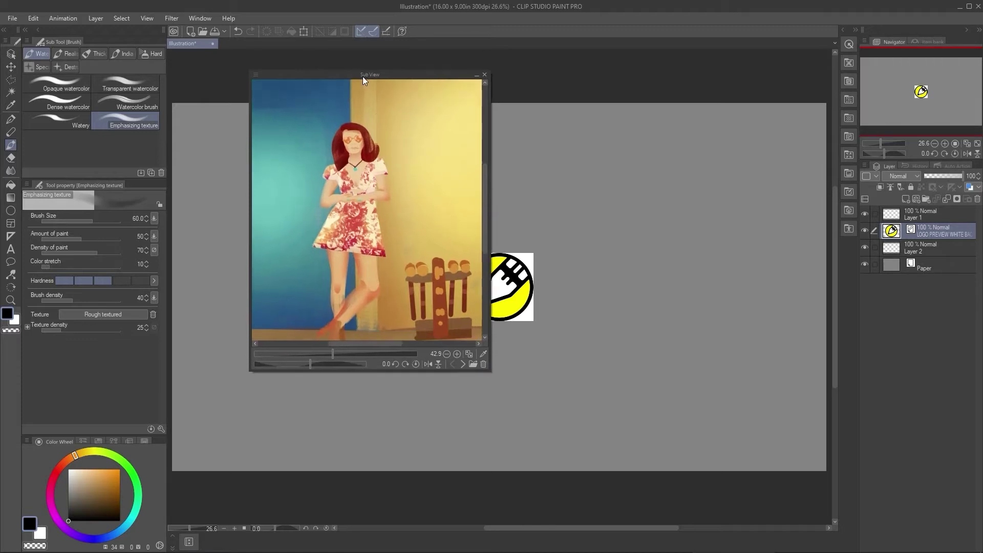
left_click_drag(362, 76, 214, 60)
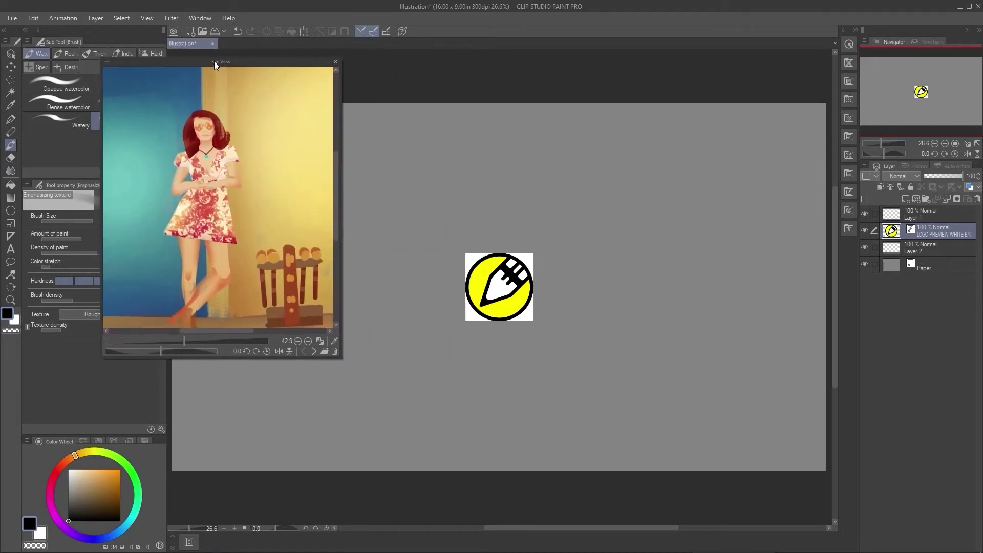
left_click(334, 351)
left_click(335, 351)
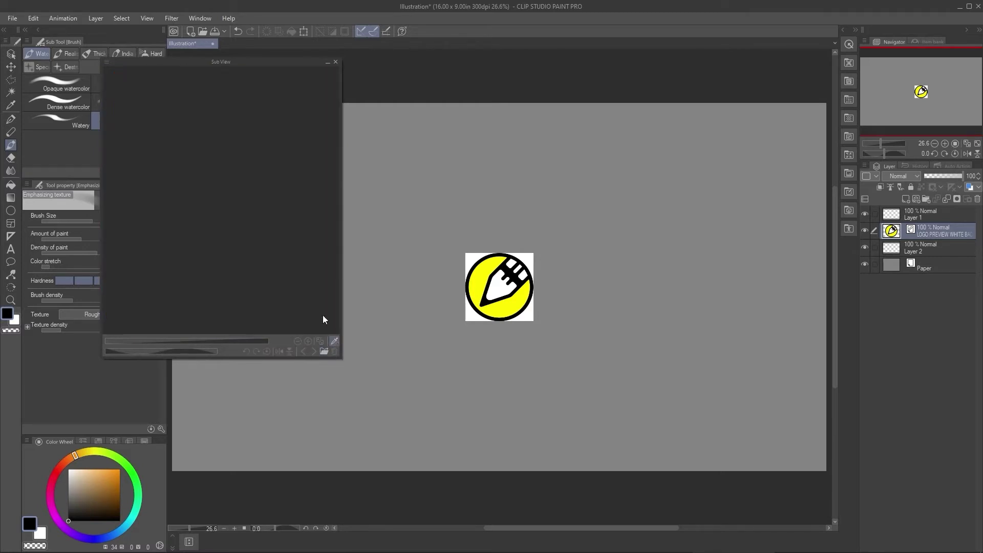
left_click_drag(195, 60, 193, 72)
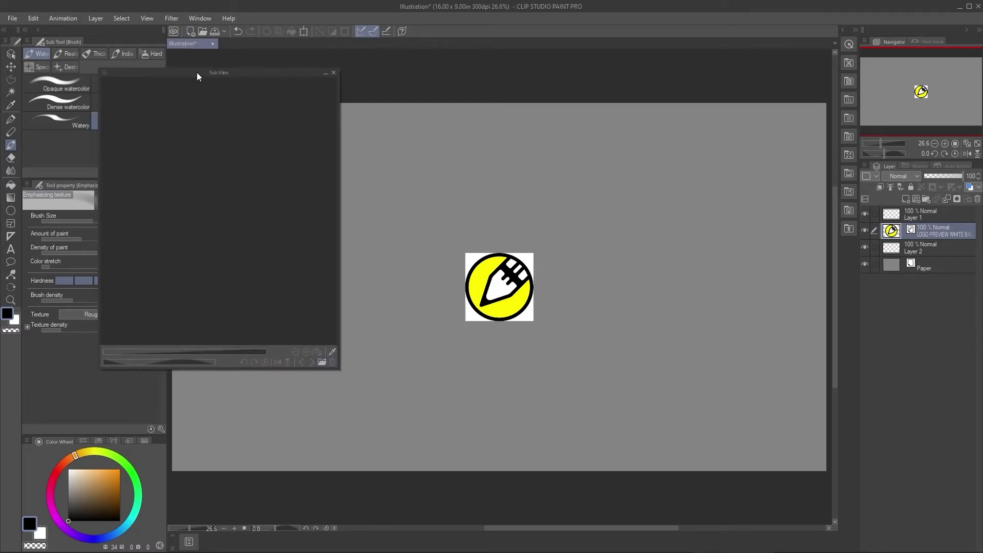
Import the harbour night painting into Sub View, reposition and zoom it slightly.
left_click(321, 364)
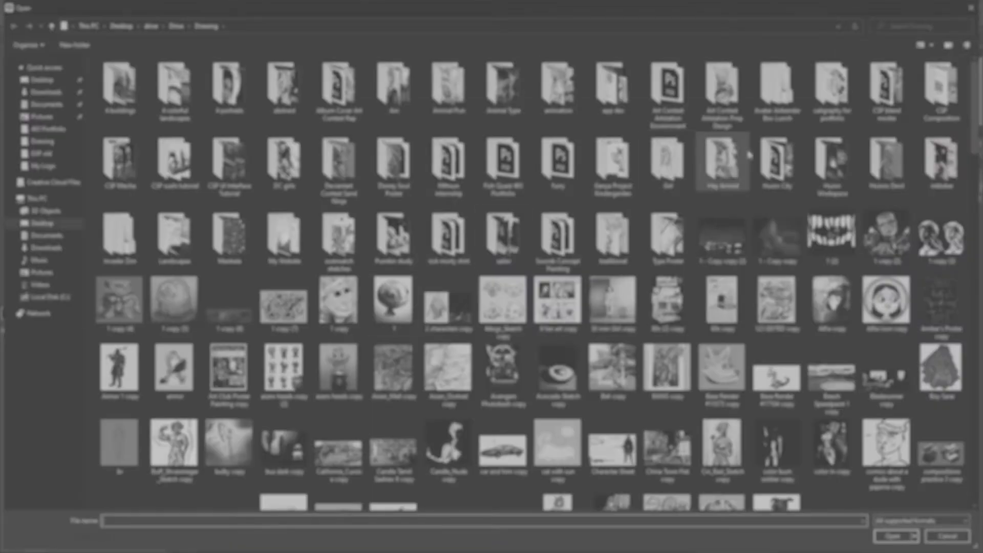
left_click(777, 238)
double_click(727, 239)
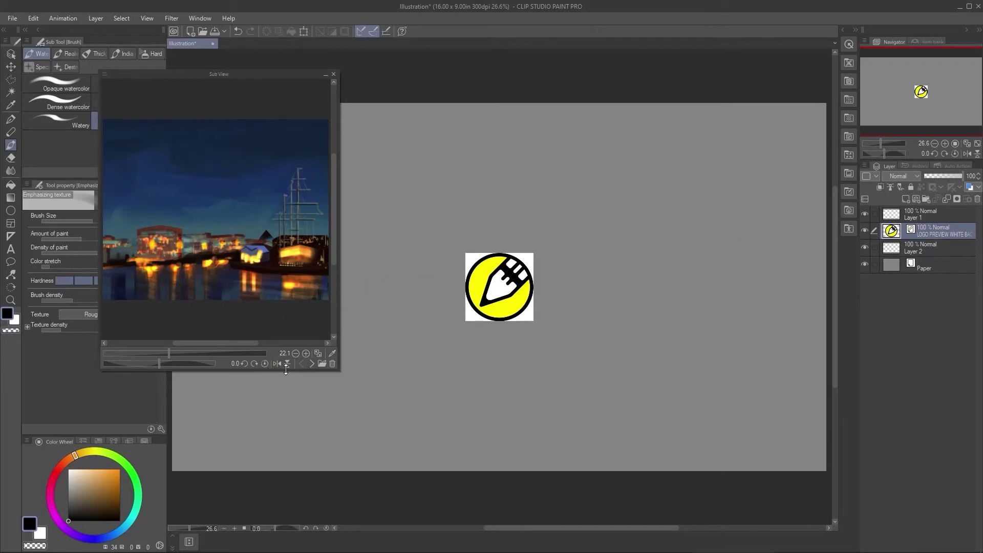
left_click_drag(231, 77, 227, 107)
left_click_drag(172, 353, 171, 353)
left_click(277, 363)
left_click(277, 363)
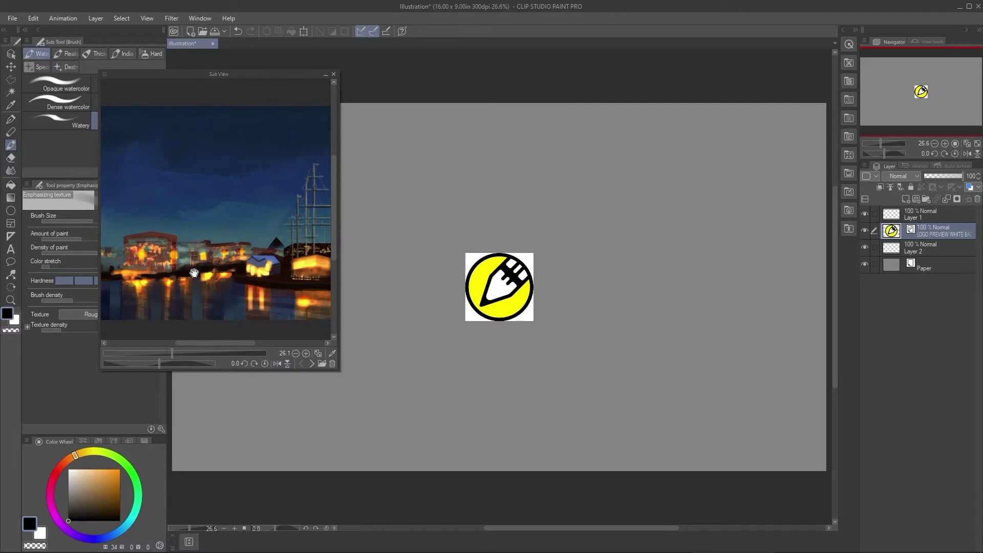
Sketch a round-headed creature with eyes and four short legs on Layer 1.
left_click(906, 217)
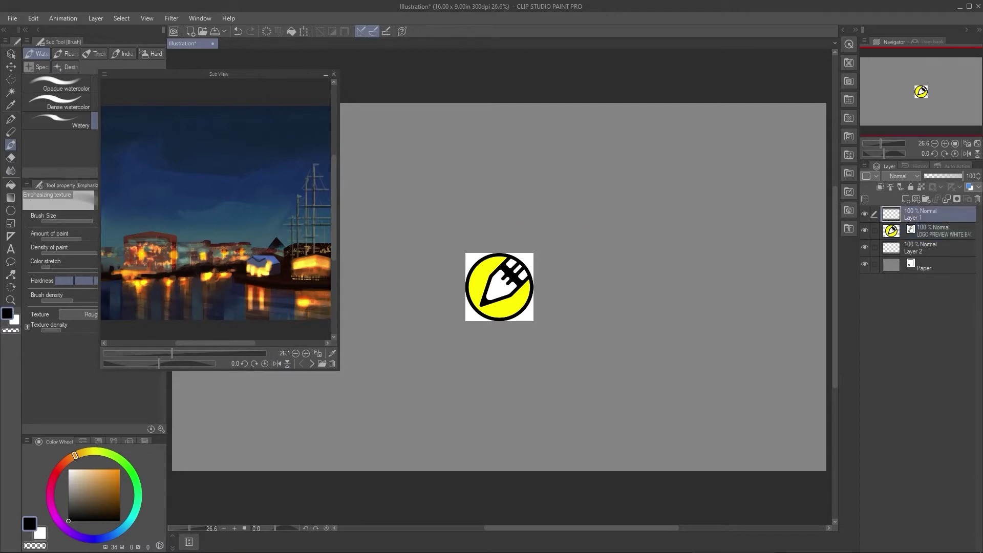
left_click_drag(486, 217, 587, 192)
mouse_move(473, 165)
left_mouse_down()
mouse_move(486, 188)
mouse_move(437, 239)
mouse_move(414, 233)
left_mouse_up()
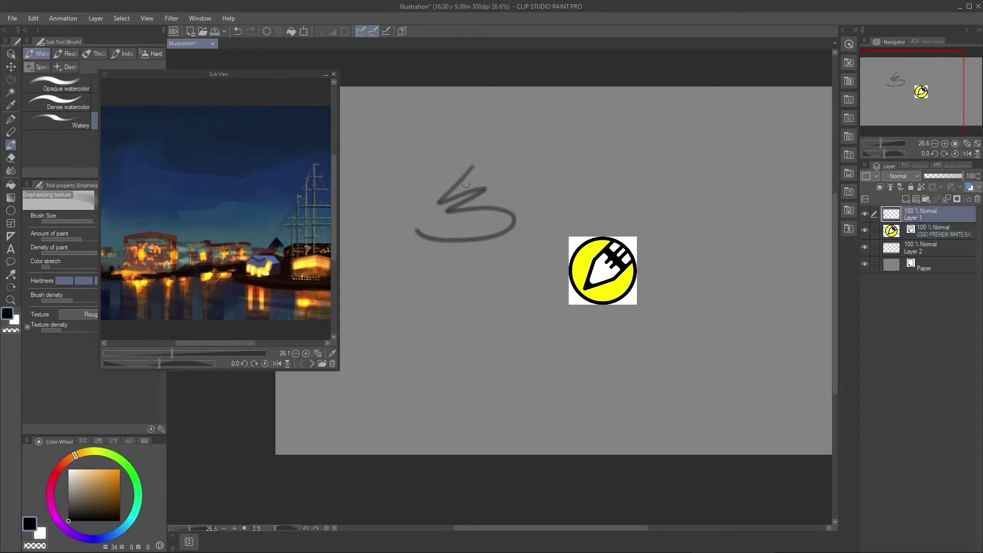
key("ctrl+z")
mouse_move(439, 153)
left_mouse_down()
mouse_move(426, 245)
mouse_move(441, 145)
mouse_move(415, 205)
left_mouse_up()
mouse_move(434, 252)
left_mouse_down()
mouse_move(441, 188)
mouse_move(433, 236)
mouse_move(469, 226)
mouse_move(438, 289)
left_mouse_up()
mouse_move(461, 253)
left_mouse_down()
mouse_move(453, 281)
mouse_move(468, 279)
left_mouse_up()
left_click_drag(497, 256, 474, 286)
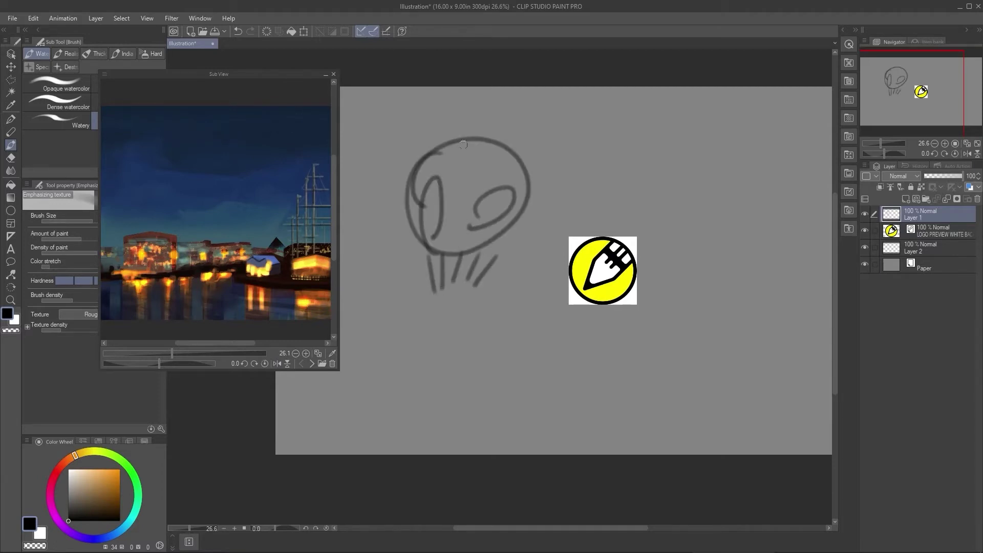
Sample yellow from the harbour boats and paint it into the creature's eyes.
left_click(330, 355)
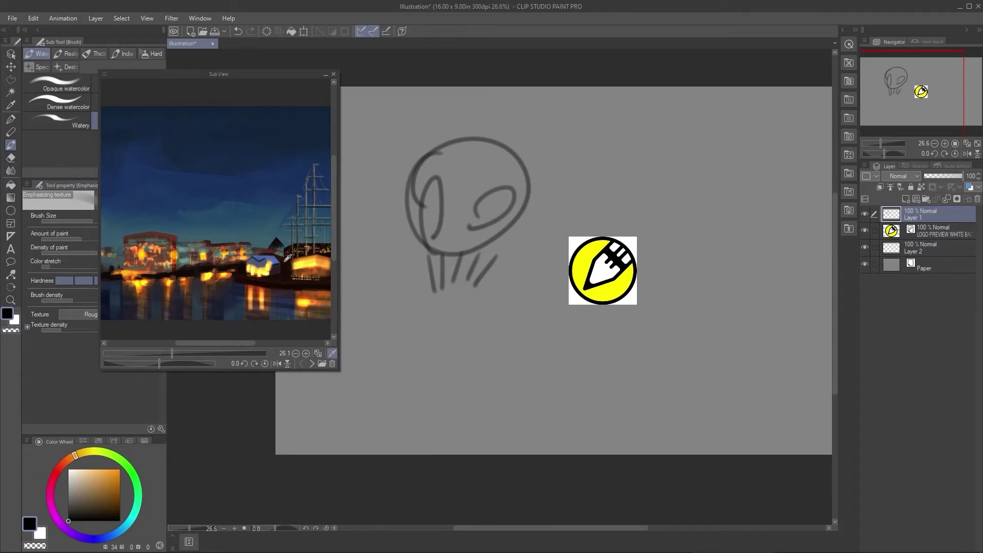
left_click(309, 260)
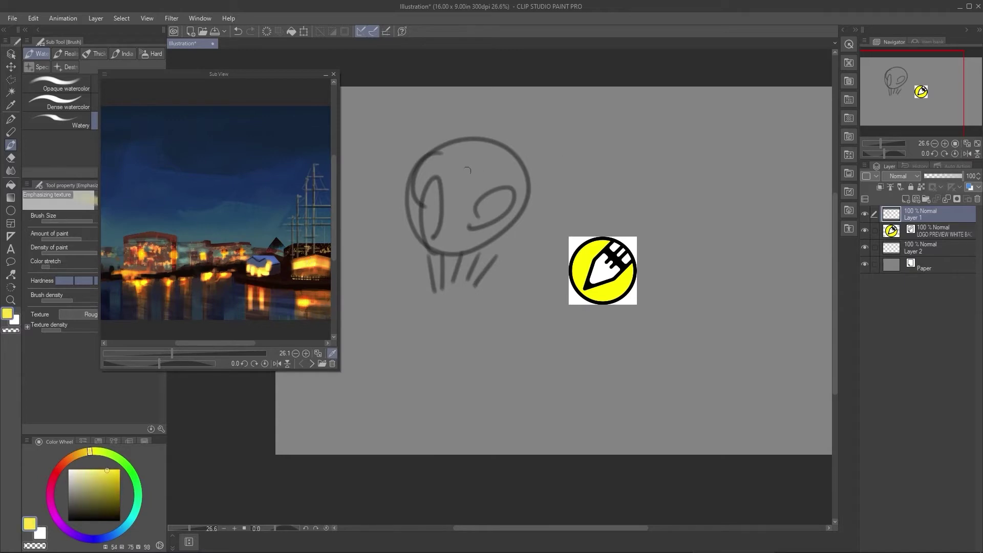
mouse_move(463, 179)
left_mouse_down()
mouse_move(483, 191)
mouse_move(443, 232)
mouse_move(492, 208)
left_mouse_up()
key("ctrl+z")
mouse_move(436, 186)
left_mouse_down()
mouse_move(433, 212)
mouse_move(450, 207)
mouse_move(433, 196)
mouse_move(428, 213)
mouse_move(463, 203)
mouse_move(430, 241)
mouse_move(455, 243)
mouse_move(453, 218)
mouse_move(453, 230)
mouse_move(476, 202)
left_mouse_up()
key("ctrl+z")
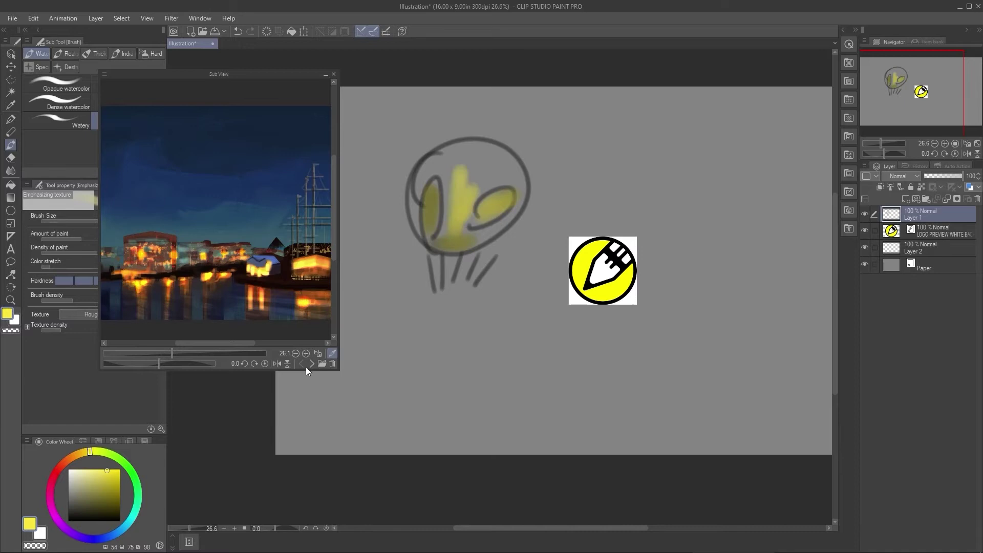
Flip between the harbour and candle room references, then delete both and close Sub View.
left_click(309, 364)
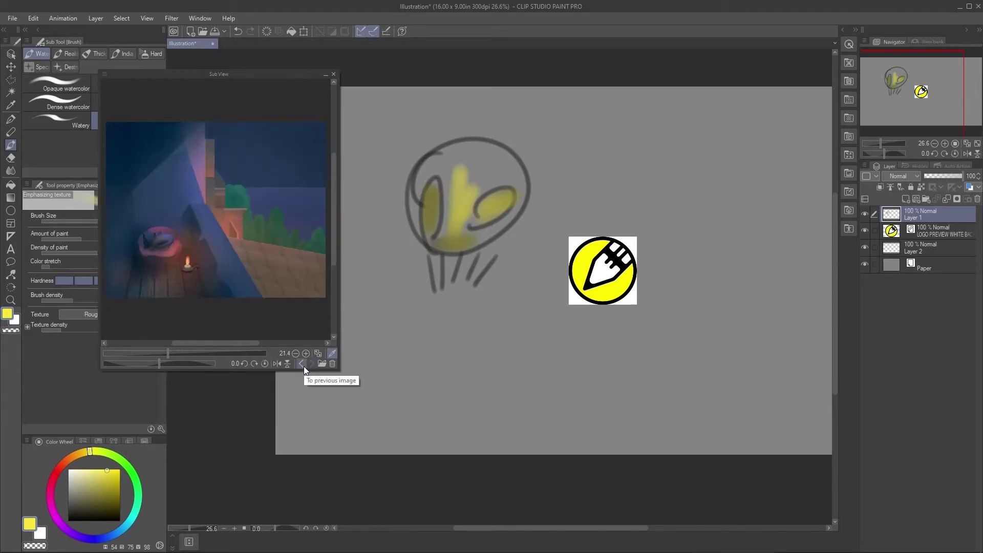
left_click(303, 366)
left_click(311, 363)
left_click(302, 364)
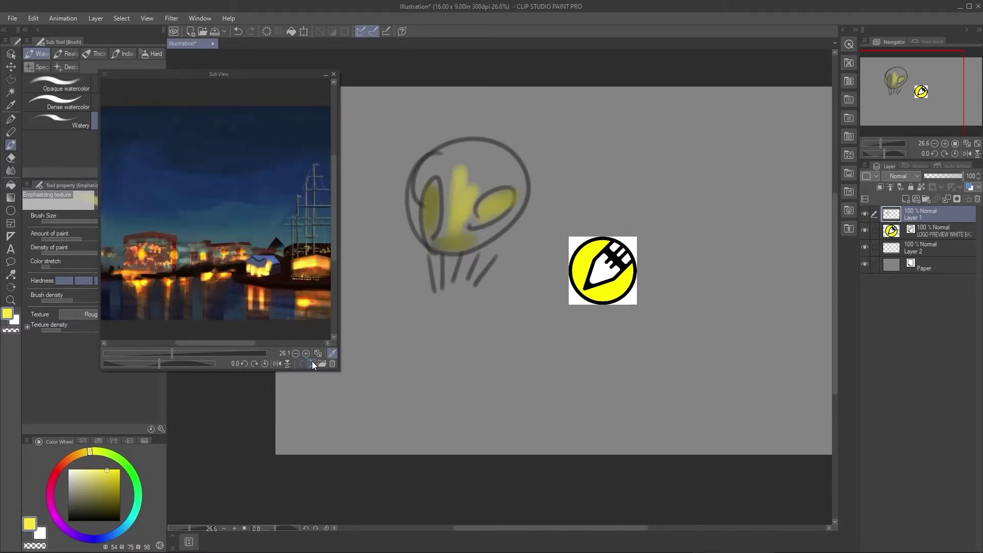
left_click(311, 362)
left_click(303, 364)
left_click(311, 362)
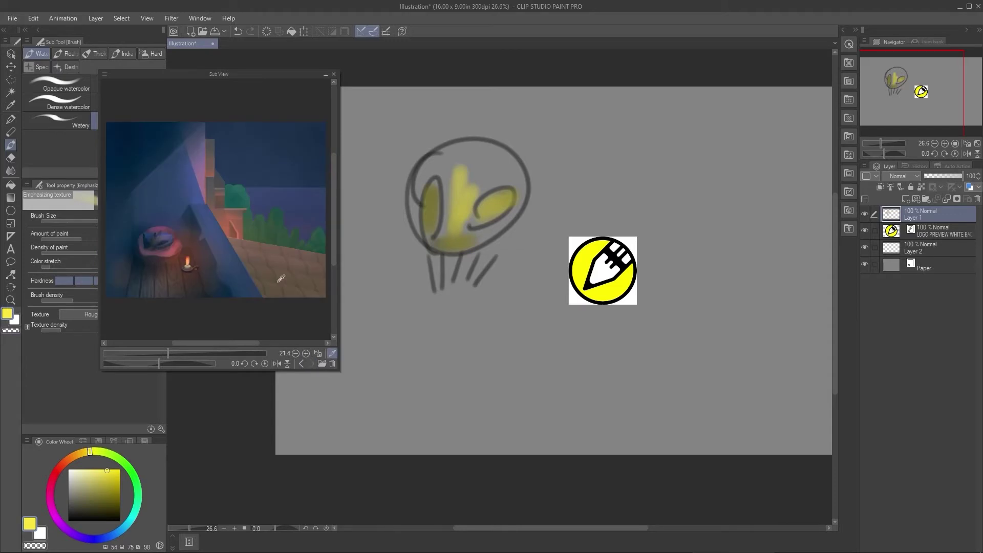
left_click(331, 363)
left_click(332, 363)
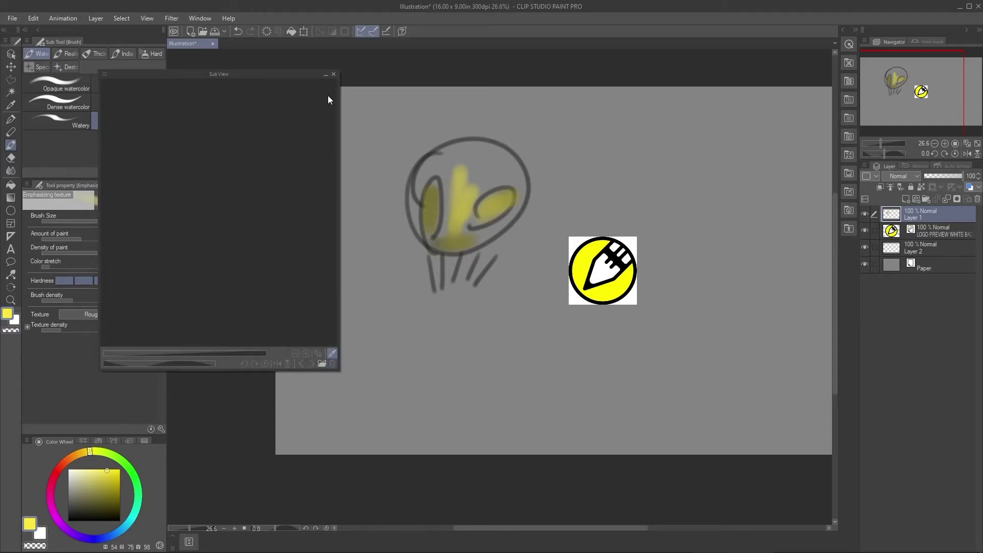
left_click(333, 74)
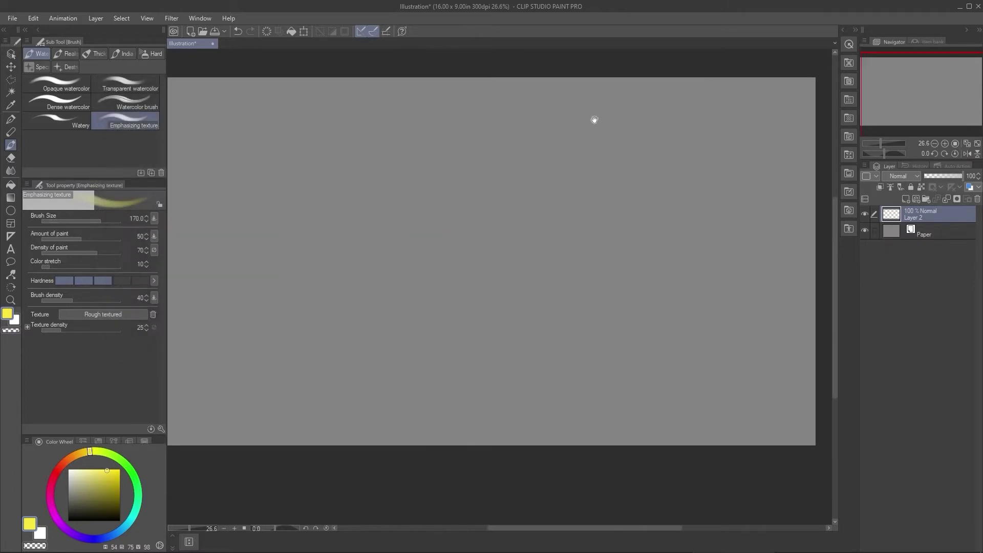
Float the Navigator and paint black watercolour and ink zigzag test strokes.
left_click_drag(895, 35, 730, 47)
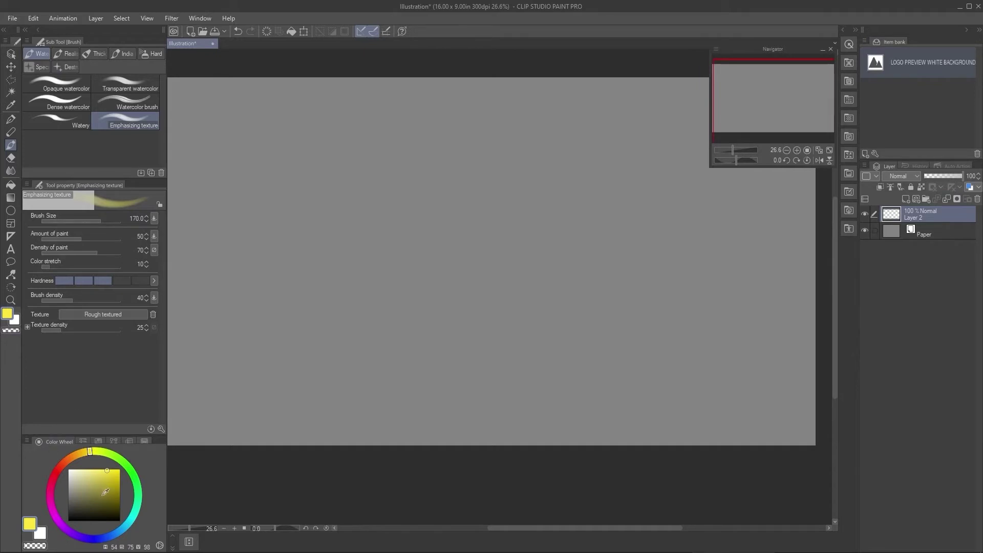
left_click(120, 520)
left_click(123, 83)
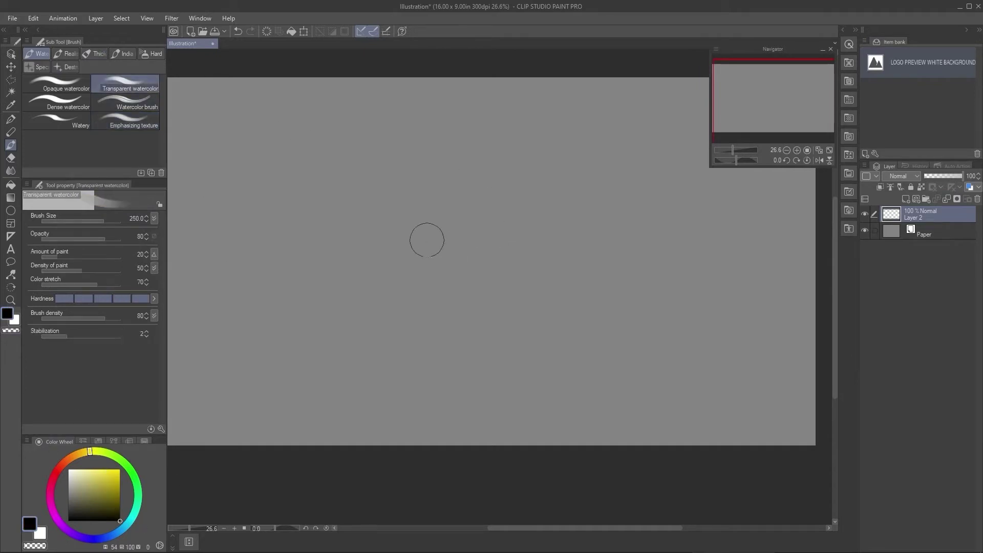
left_click_drag(530, 219, 503, 217)
left_click(114, 57)
mouse_move(402, 252)
left_mouse_down()
mouse_move(439, 219)
mouse_move(443, 244)
mouse_move(480, 227)
left_mouse_up()
At brush size 30, draw a tall leaf outline with hatching inside, then zoom out.
key("bracketleft")
key("bracketleft")
key("bracketleft")
key("bracketleft")
key("bracketleft")
key("bracketleft")
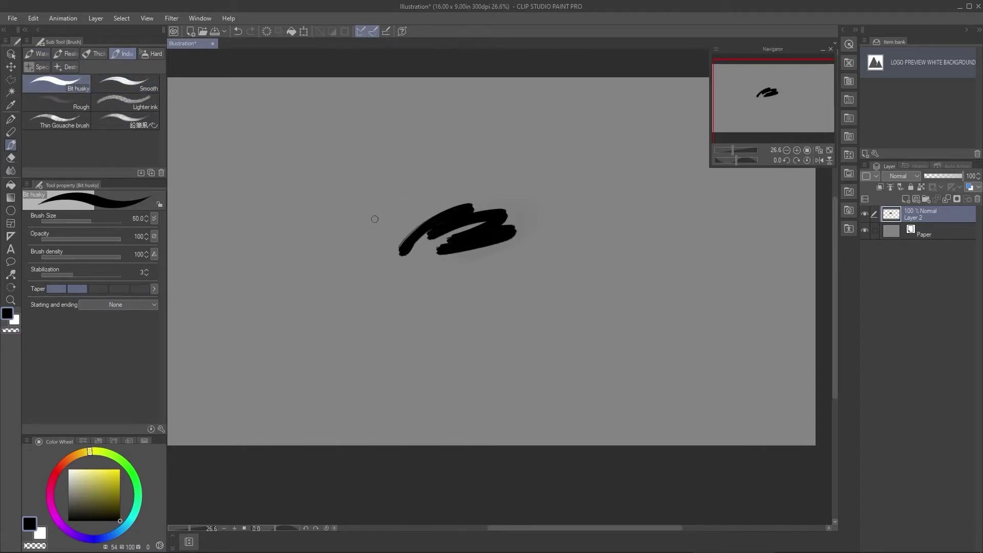
mouse_move(373, 224)
left_mouse_down()
mouse_move(375, 255)
mouse_move(391, 133)
left_mouse_up()
left_click_drag(410, 148, 391, 234)
scroll(396, 200, "up", 9)
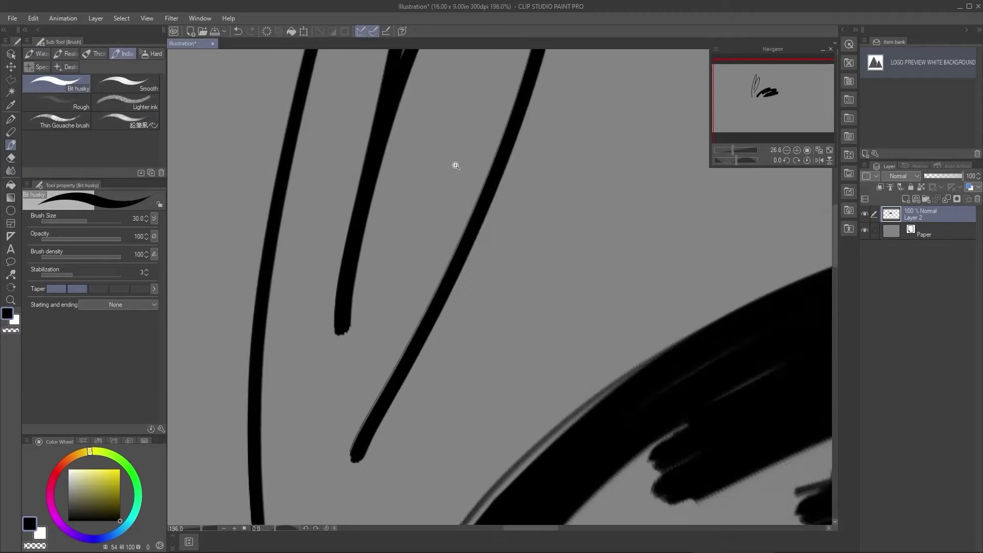
left_click_drag(352, 279, 433, 139)
scroll(408, 246, "down", 3)
mouse_move(391, 271)
left_mouse_down()
mouse_move(377, 286)
mouse_move(415, 240)
left_mouse_up()
mouse_move(394, 241)
left_mouse_down()
mouse_move(443, 190)
mouse_move(461, 149)
left_mouse_up()
left_click_drag(414, 171, 478, 130)
left_click_drag(425, 110, 479, 92)
mouse_move(450, 97)
left_mouse_down()
mouse_move(469, 125)
mouse_move(463, 135)
left_mouse_up()
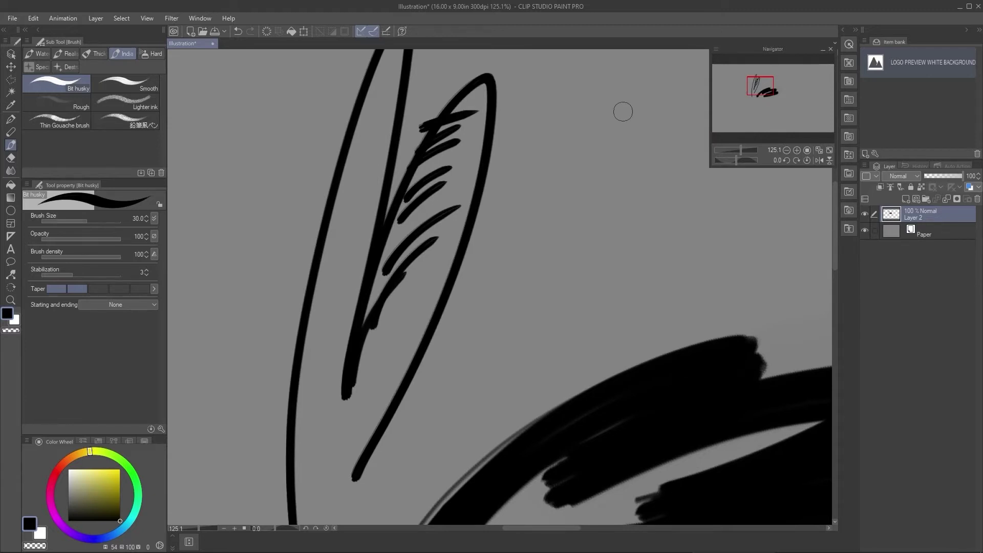
scroll(473, 177, "down", 3)
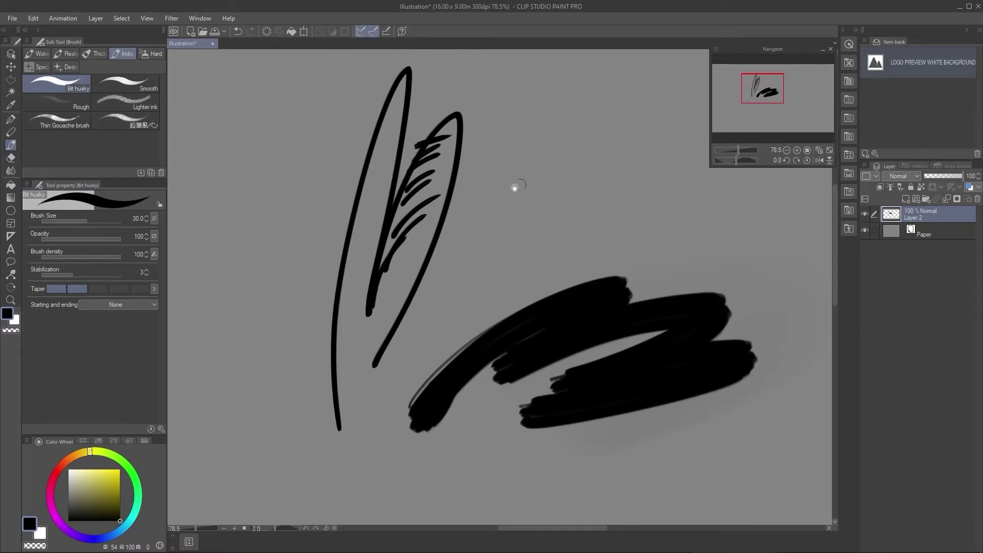
scroll(515, 176, "down", 5)
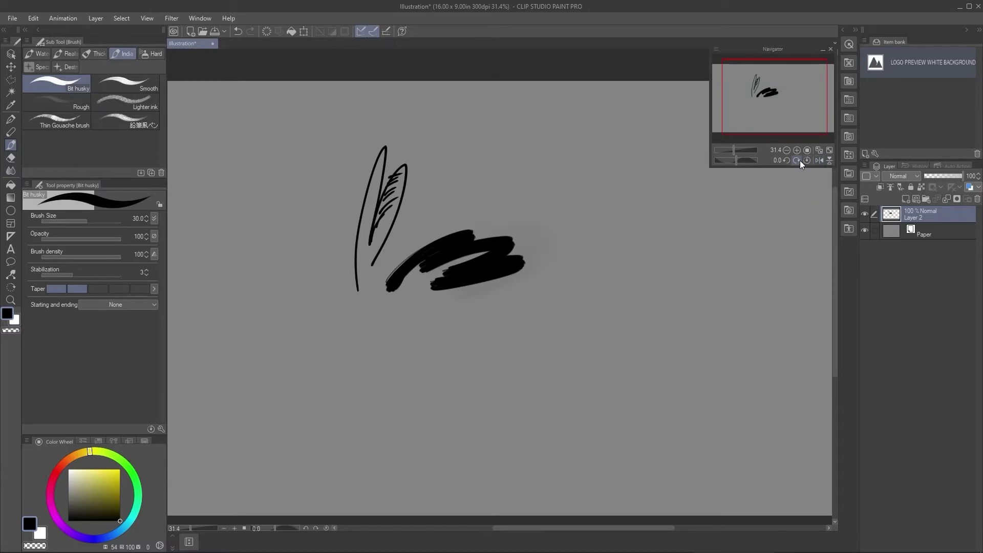
left_click(806, 160)
key("r")
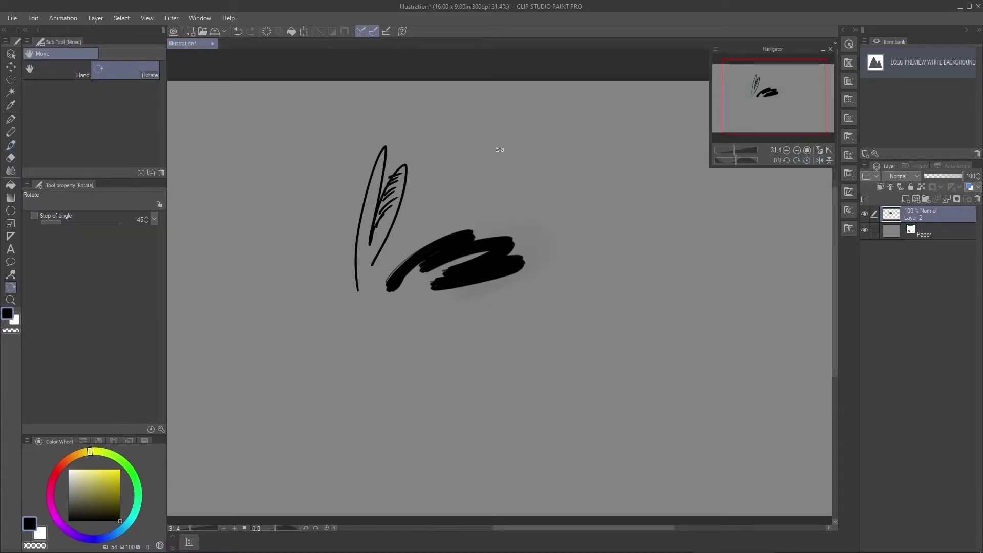
left_click_drag(468, 99, 417, 246)
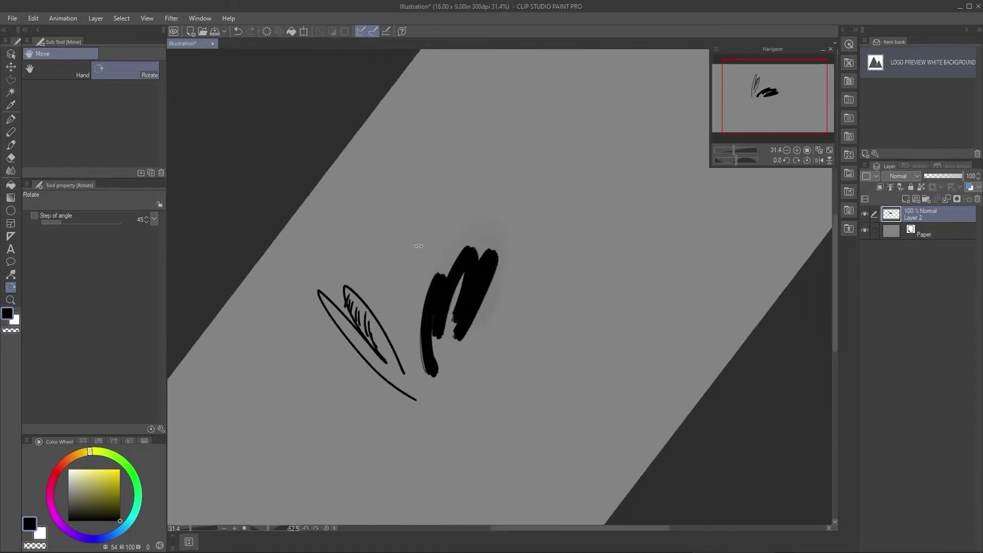
left_click(807, 160)
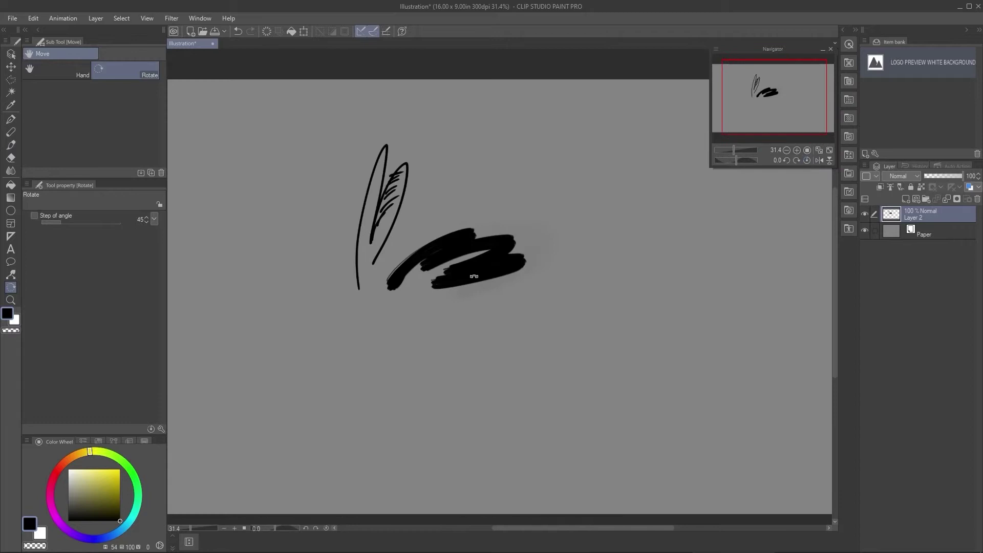
key("b")
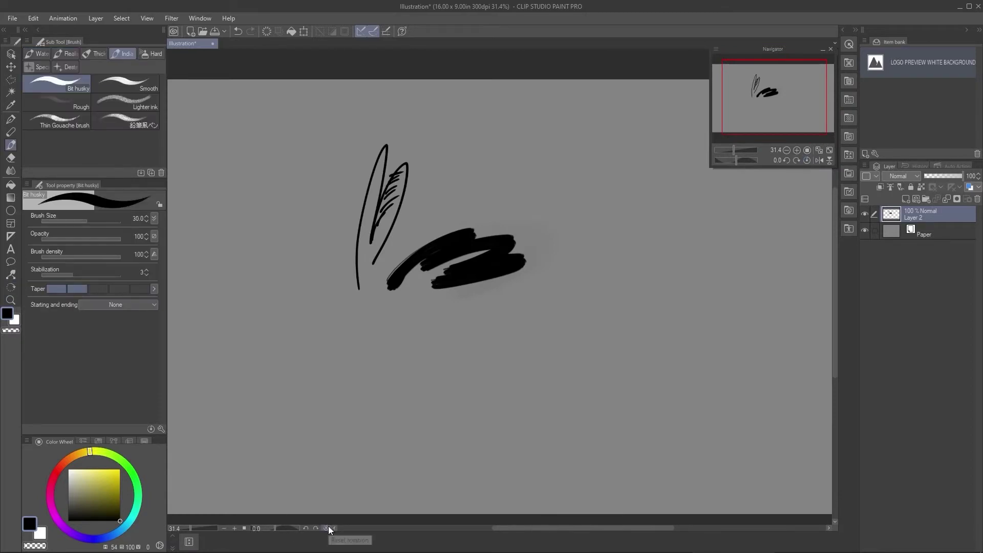
left_click_drag(767, 97, 774, 100)
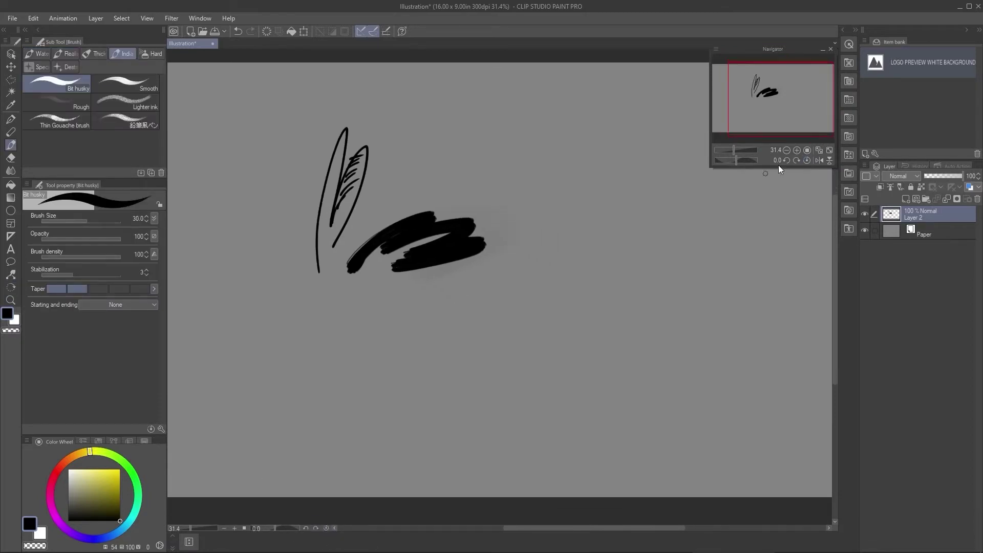
left_click(820, 160)
left_click(821, 160)
left_click(830, 161)
left_click(830, 161)
Close the Navigator, open History from the Window menu, float it and close it.
left_click(830, 49)
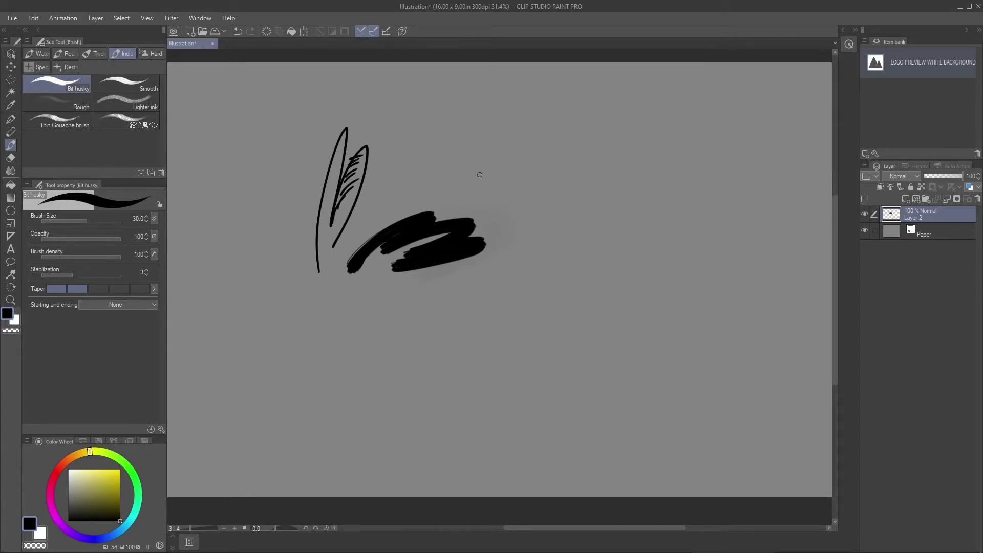
left_click(200, 18)
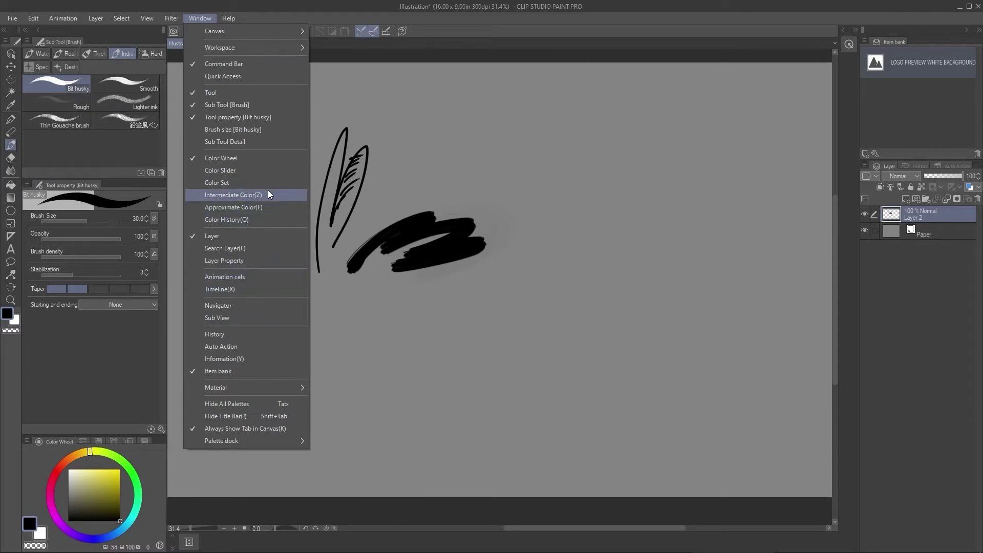
left_click(246, 334)
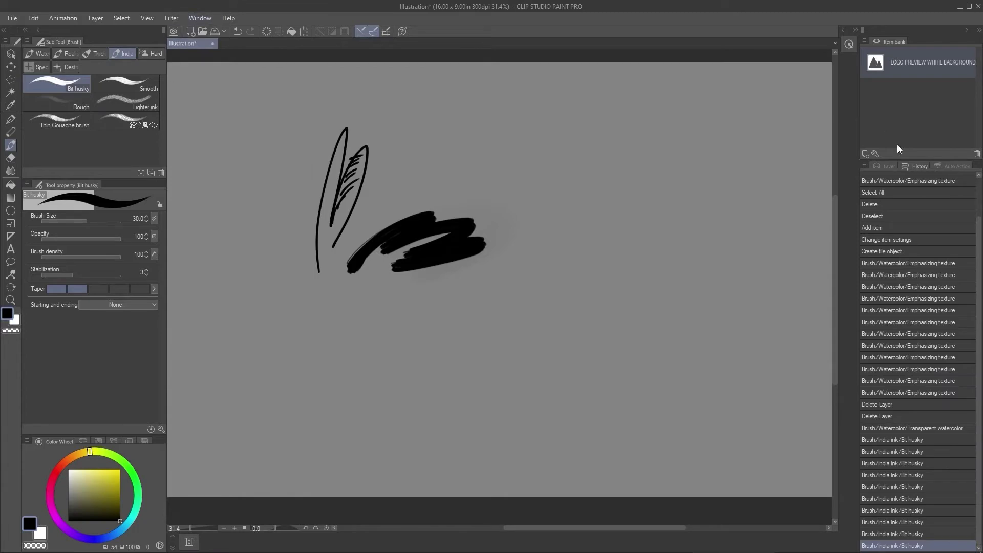
left_click_drag(914, 166, 718, 120)
left_click(730, 116)
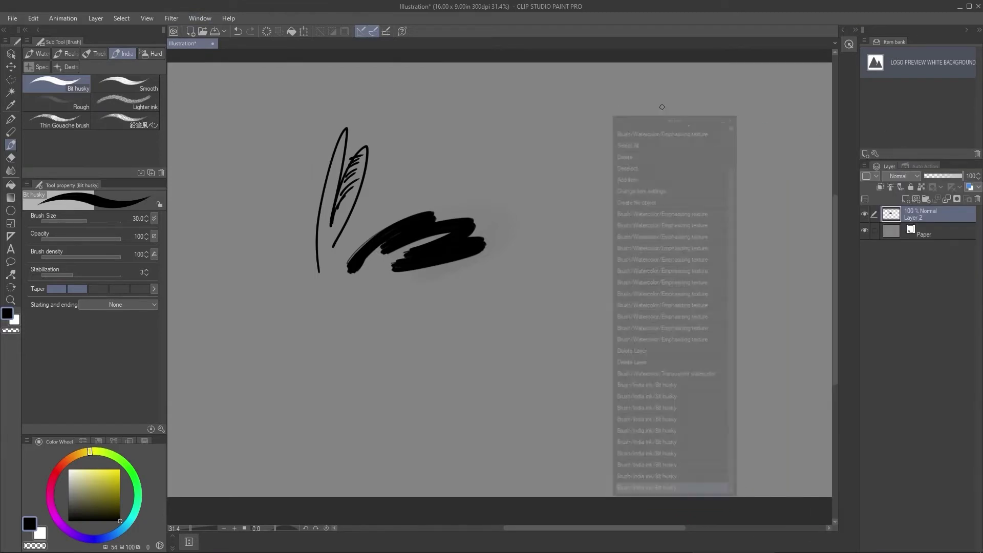
Reopen the History palette via Window > History and close it again.
left_click(198, 18)
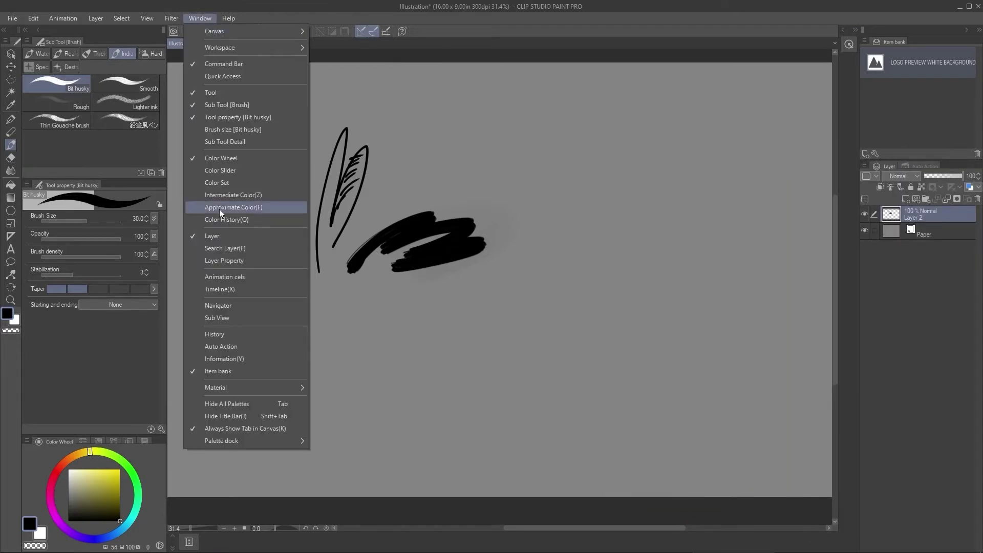
left_click(236, 334)
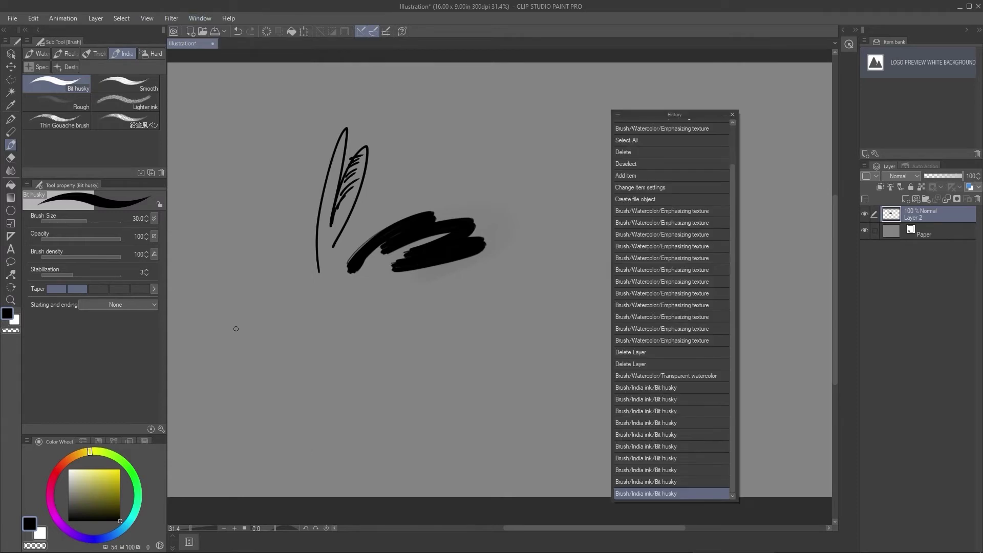
left_click(731, 115)
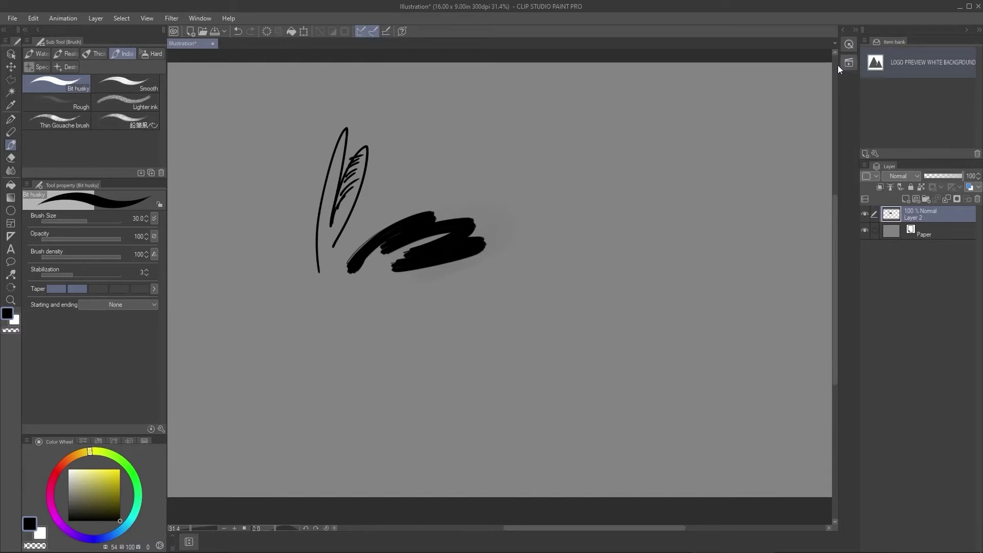
Expand the Auto Action column beside the canvas and undo every stroke back to blank.
left_click(849, 44)
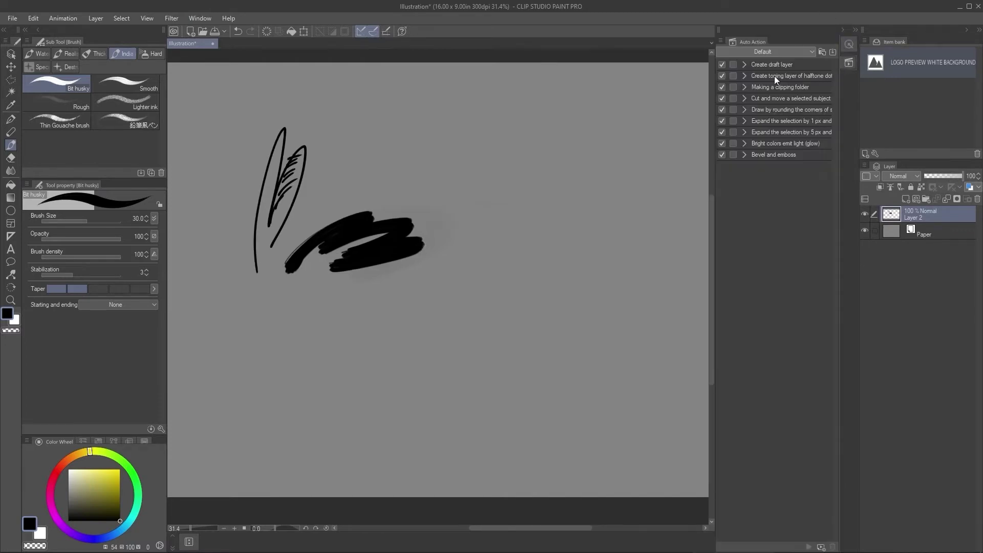
left_click(842, 31)
left_click(855, 30)
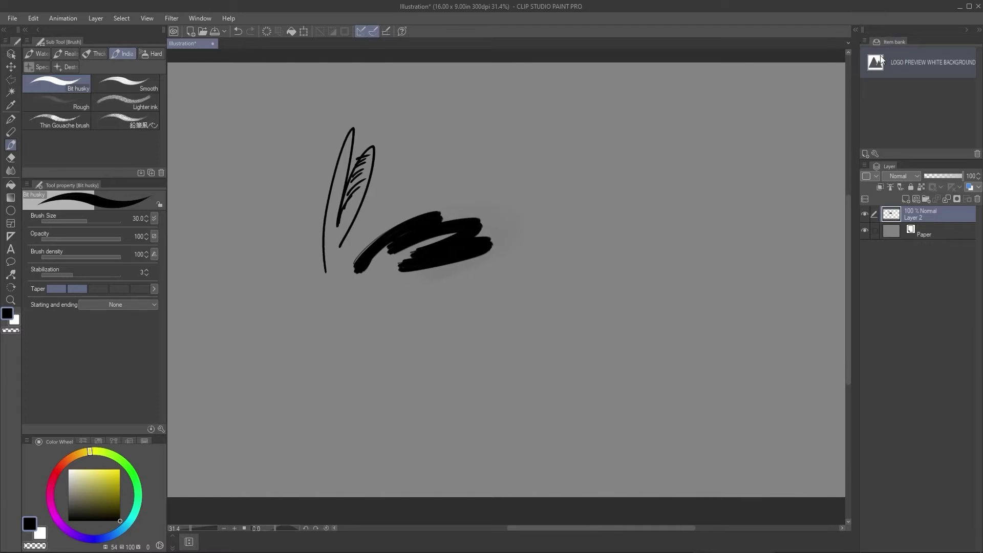
left_click(854, 30)
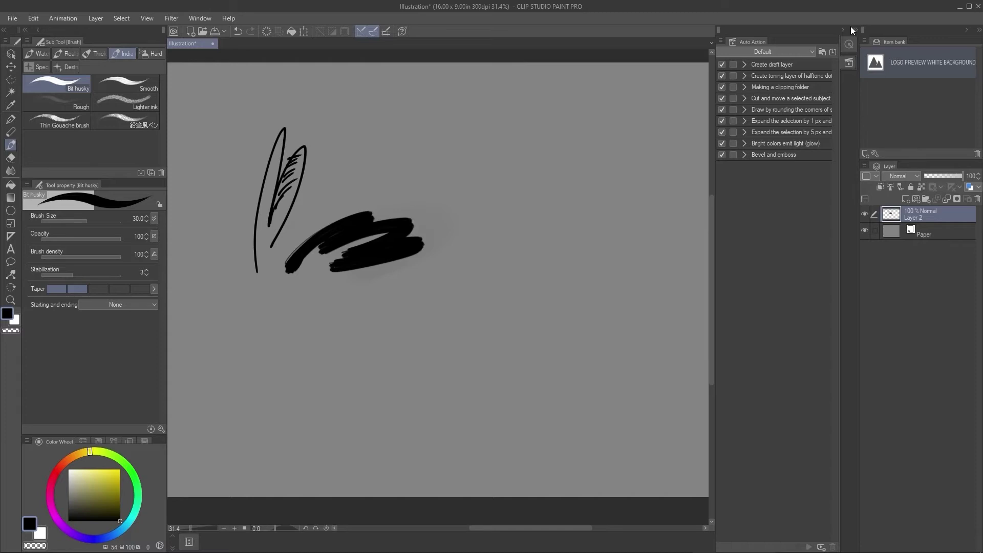
key("ctrl+z")
key("ctrl+z")
key("ctrl+z")
key("ctrl+z")
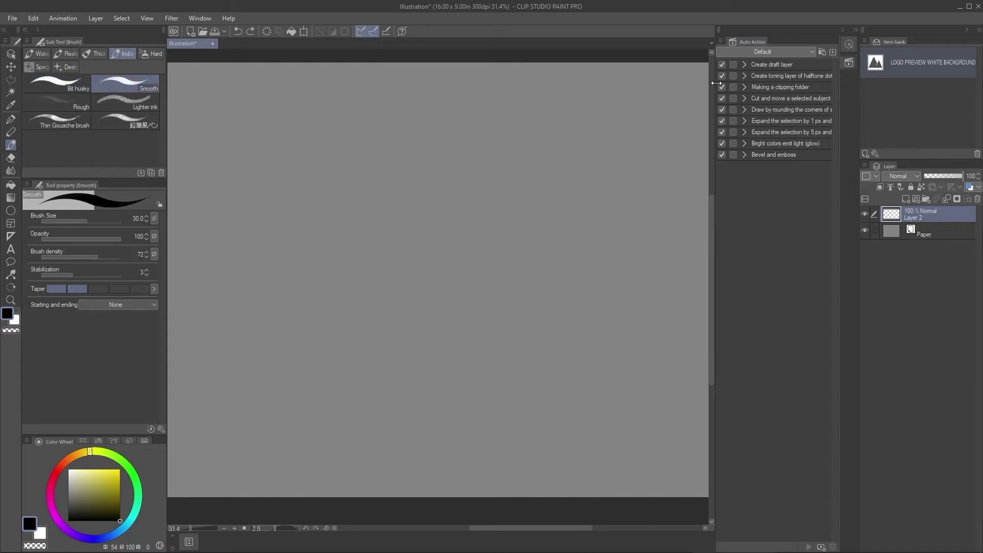
Widen the Auto Action panel and set the Bit husky brush to size 120.
left_click_drag(716, 81, 655, 66)
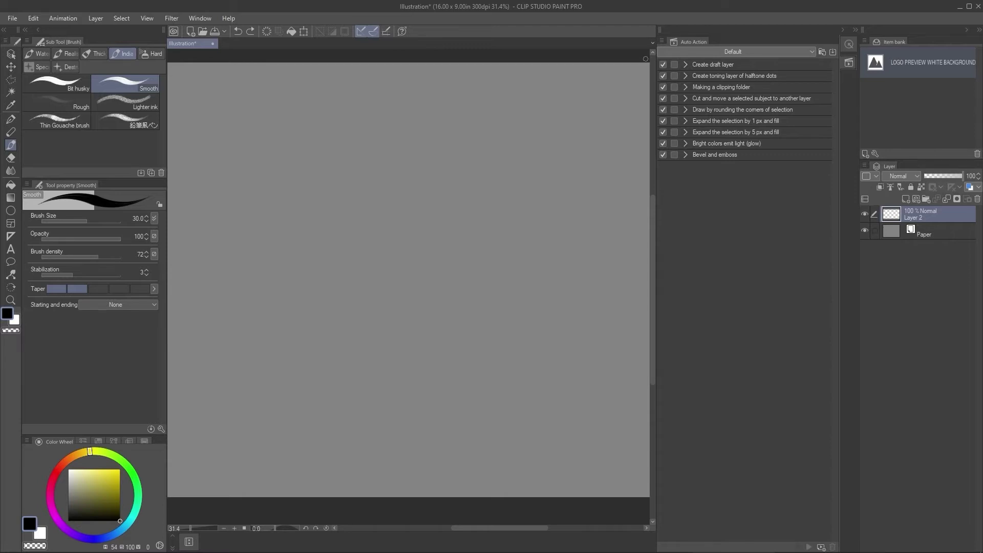
left_click(31, 82)
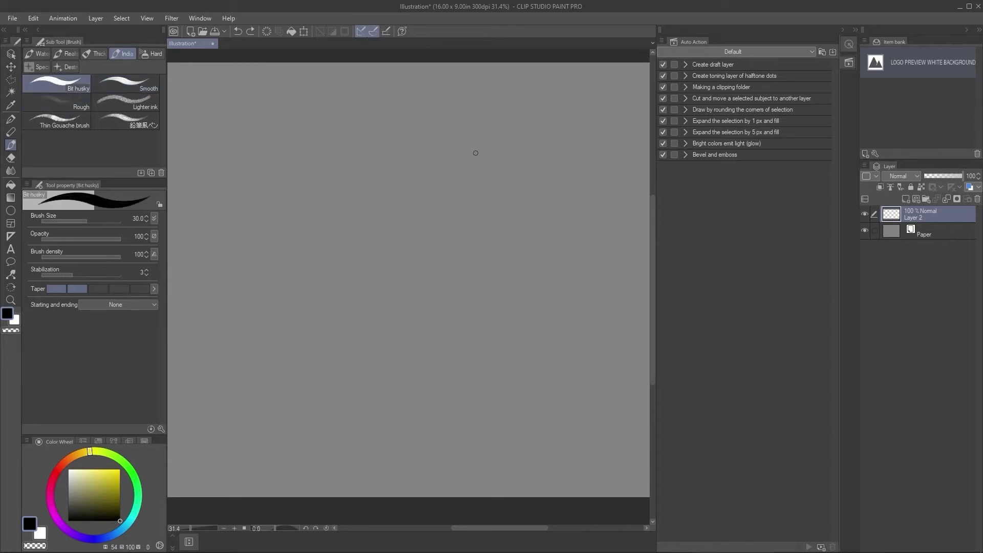
key("bracketright")
key("bracketright")
key("bracketright")
key("bracketright")
key("bracketright")
key("bracketright")
key("bracketright")
Lasso a blob, fill it black with 'Expand the selection by 5 px and fill', then bevel-and-emboss it.
left_click(11, 80)
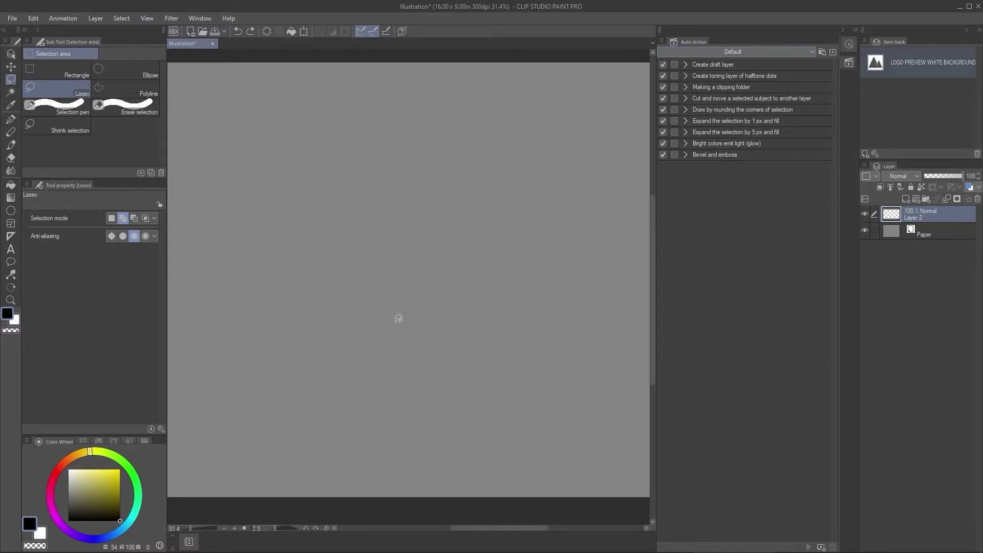
mouse_move(380, 322)
left_mouse_down()
mouse_move(323, 265)
mouse_move(389, 131)
mouse_move(493, 229)
mouse_move(574, 243)
mouse_move(404, 296)
left_mouse_up()
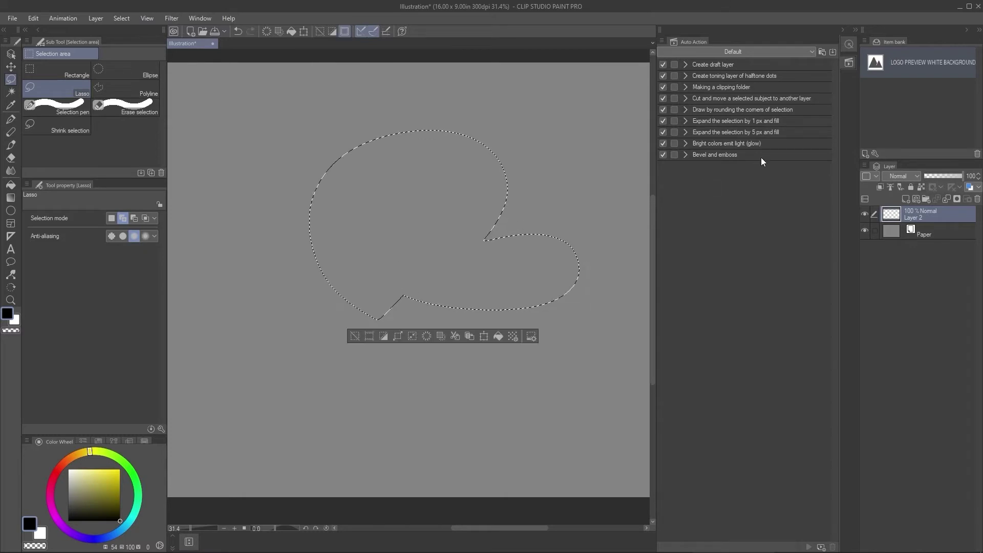
left_click(743, 132)
left_click(744, 133)
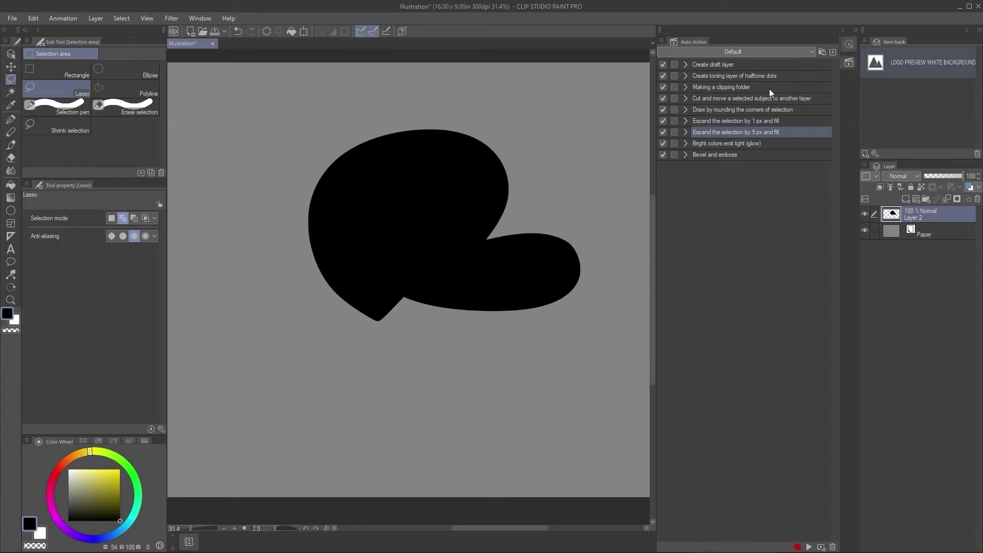
double_click(723, 154)
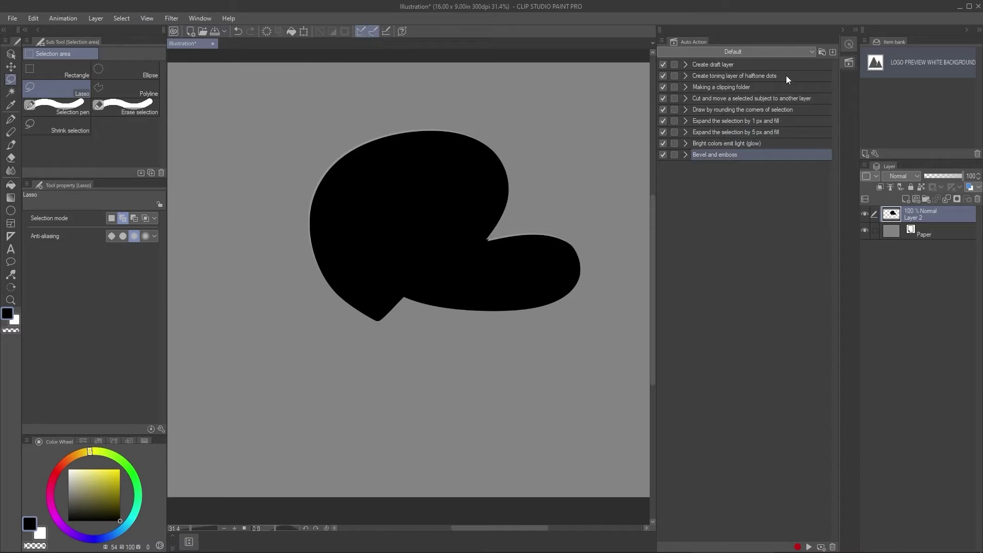
Add a new auto action named 'CLIP MASK' to the Default set.
left_click(821, 51)
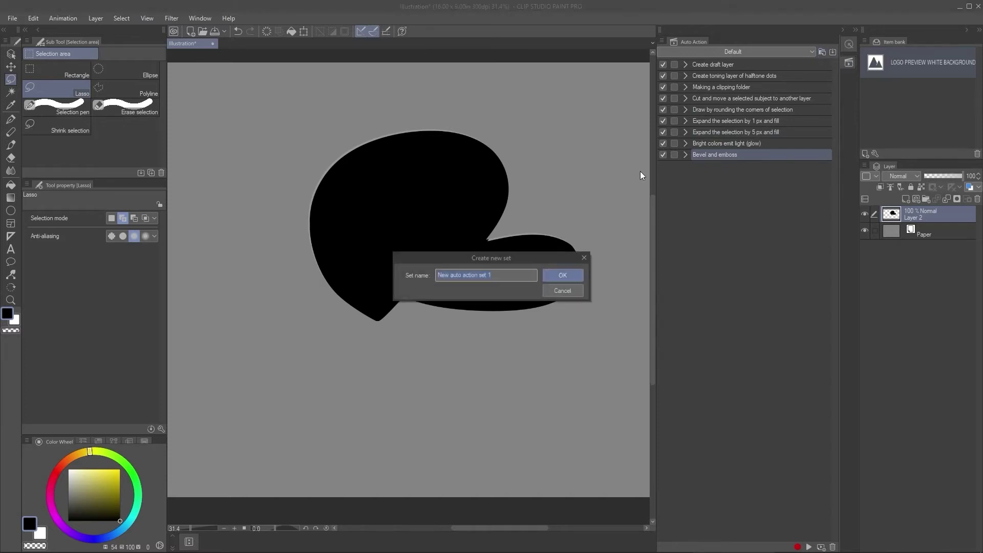
left_click(549, 291)
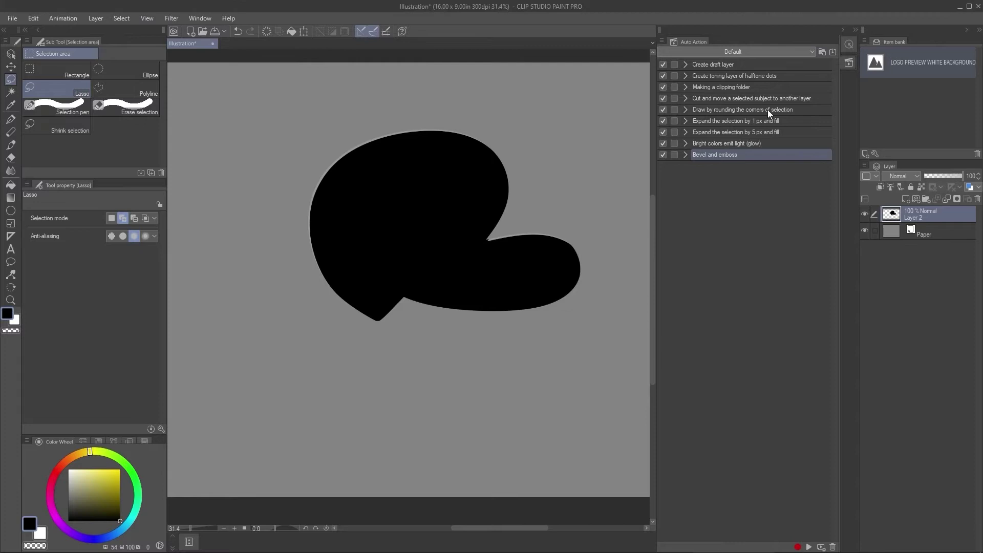
left_click(768, 56)
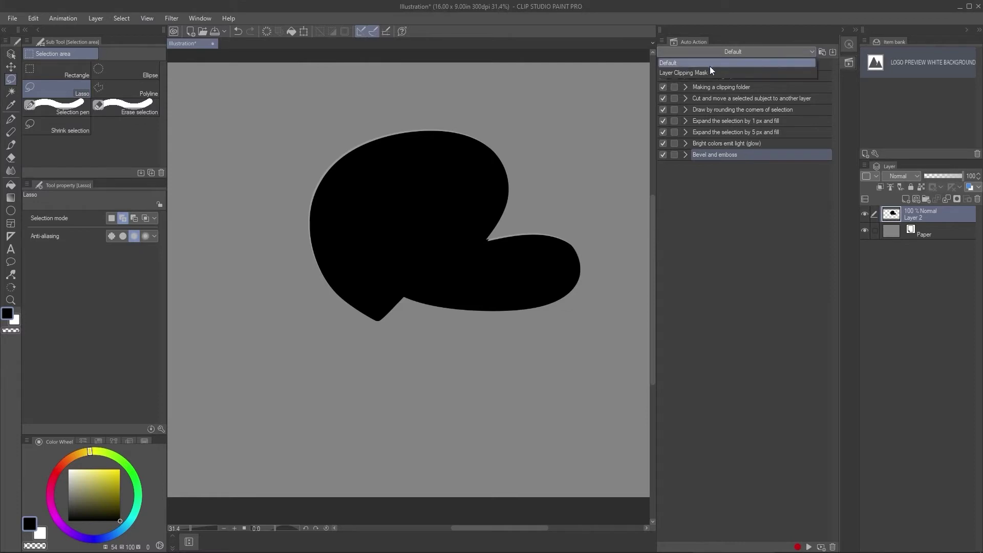
left_click(736, 64)
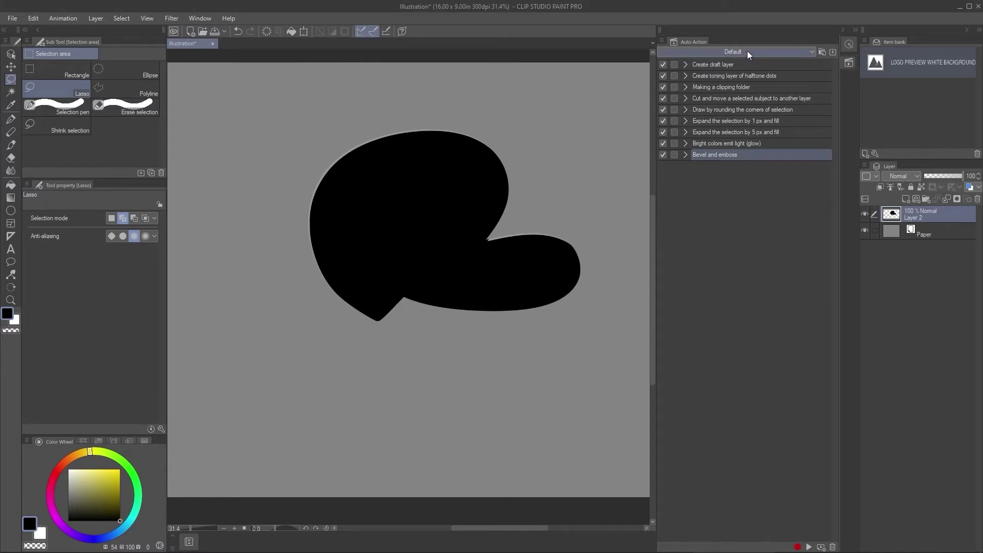
left_click(820, 547)
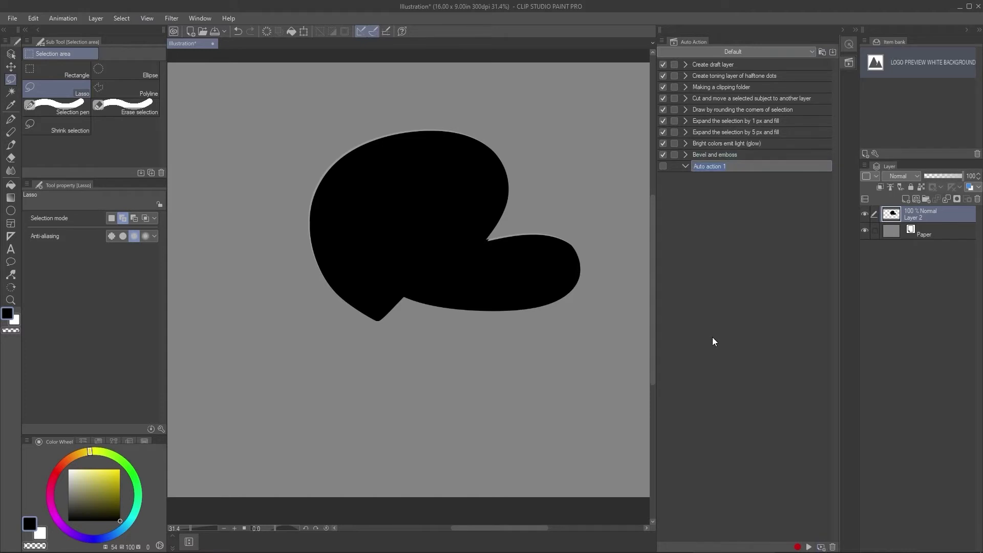
type("CLIP MASK")
key("Return")
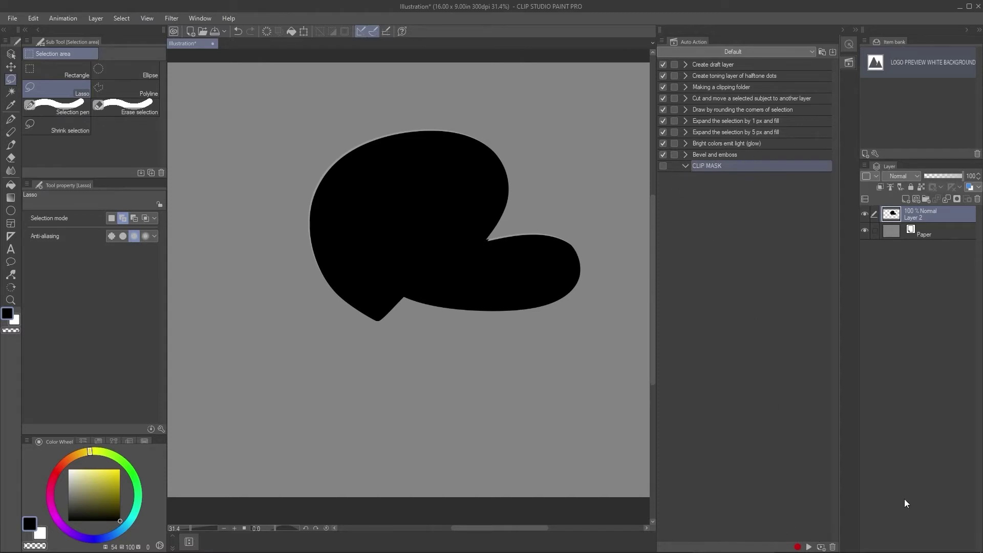
Record CLIP MASK as New Raster Layer followed by Clip to Layer Below.
left_click(797, 546)
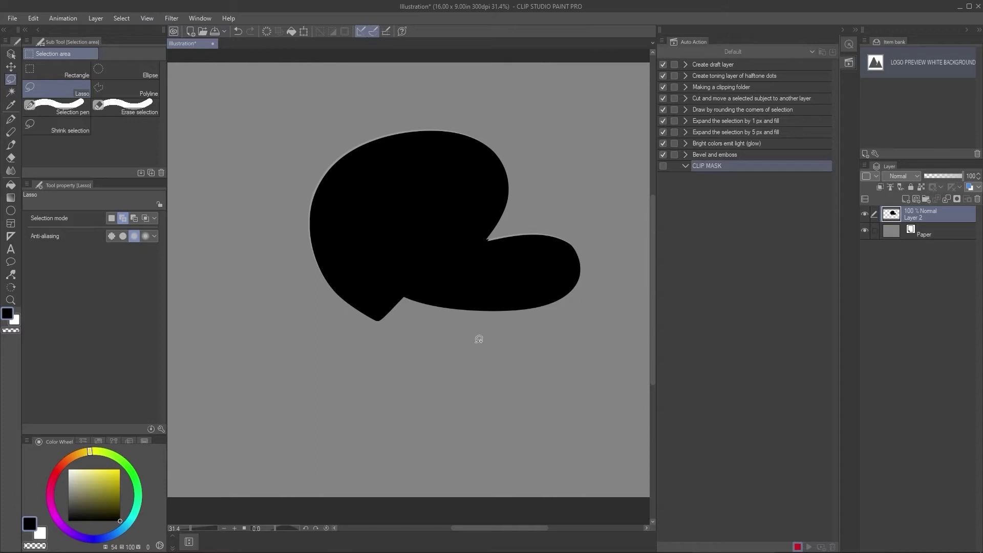
left_click(905, 200)
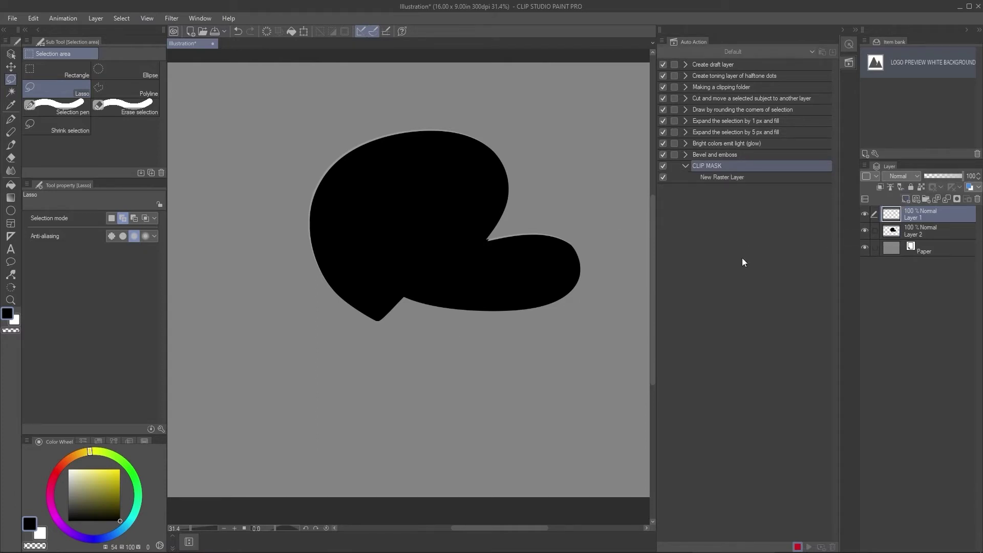
left_click_drag(553, 268, 430, 249)
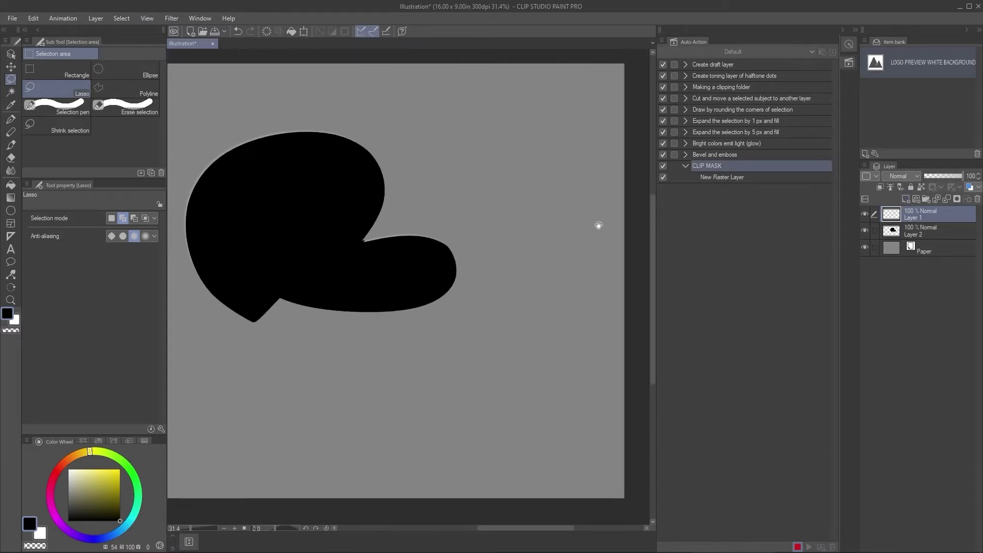
left_click(879, 187)
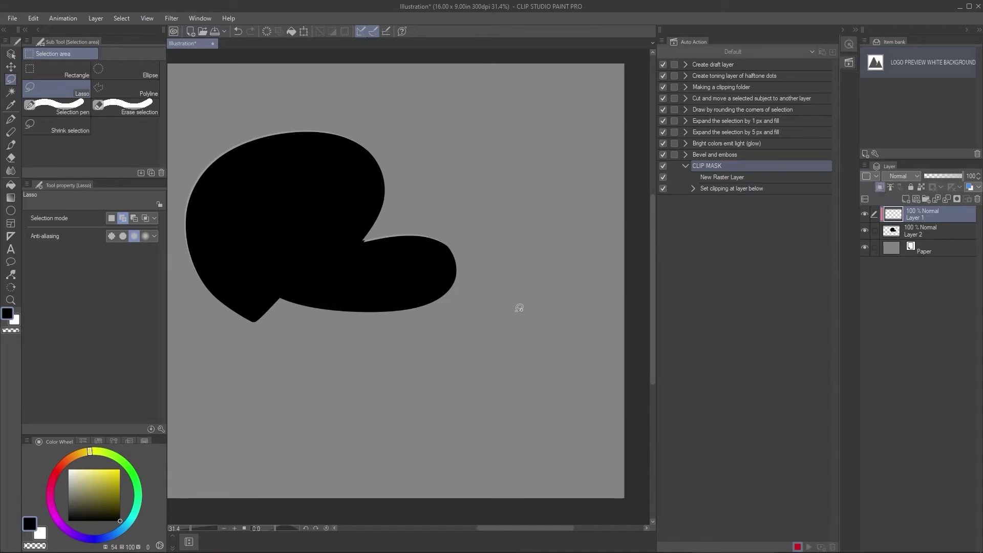
left_click_drag(519, 307, 569, 295)
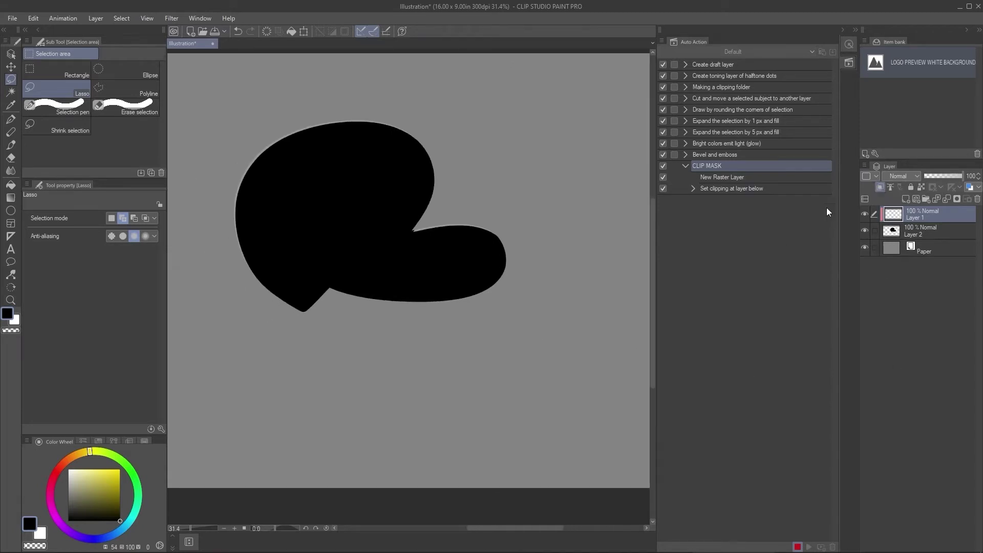
left_click(800, 544)
Collapse CLIP MASK and run it four times to stack clipped layers over Layer 2.
left_click(686, 165)
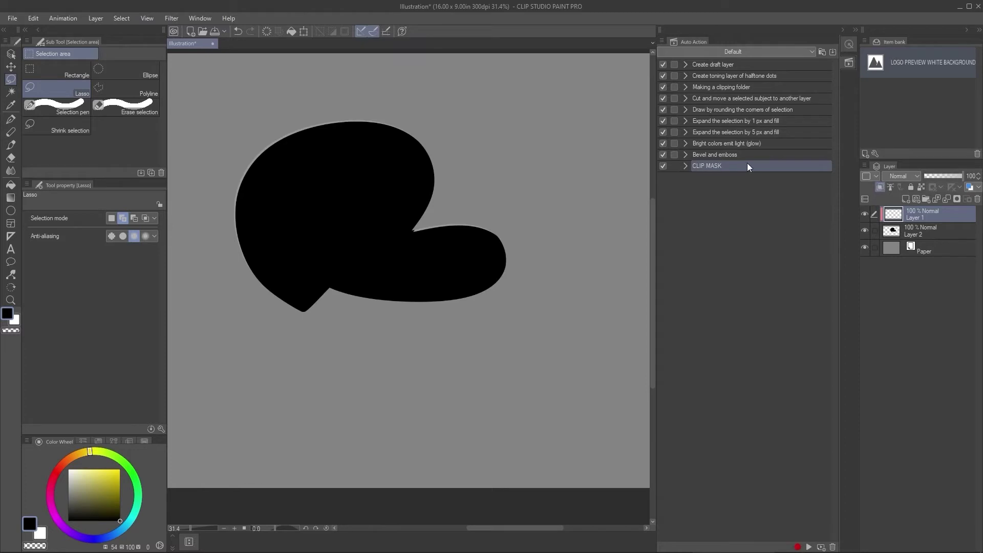
double_click(705, 166)
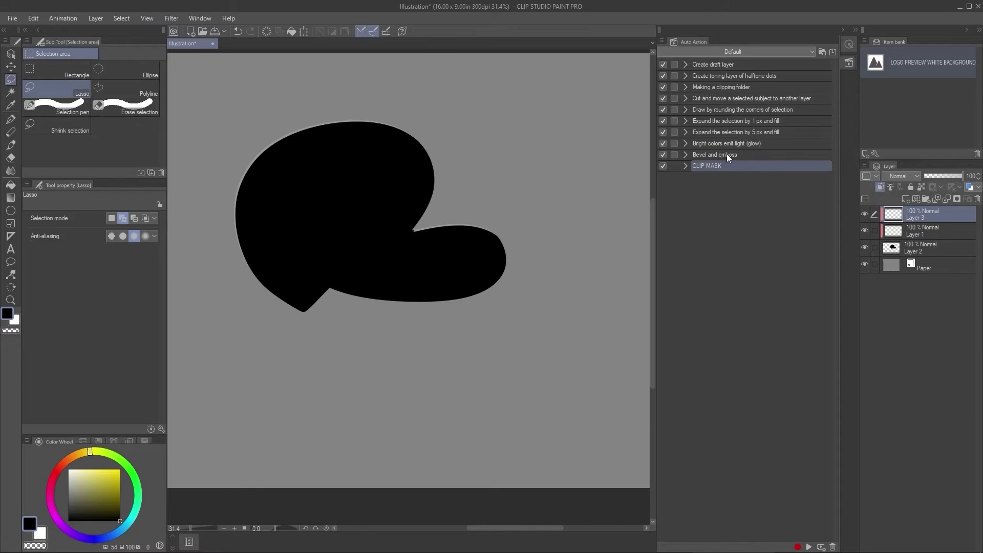
double_click(716, 166)
double_click(719, 163)
double_click(722, 164)
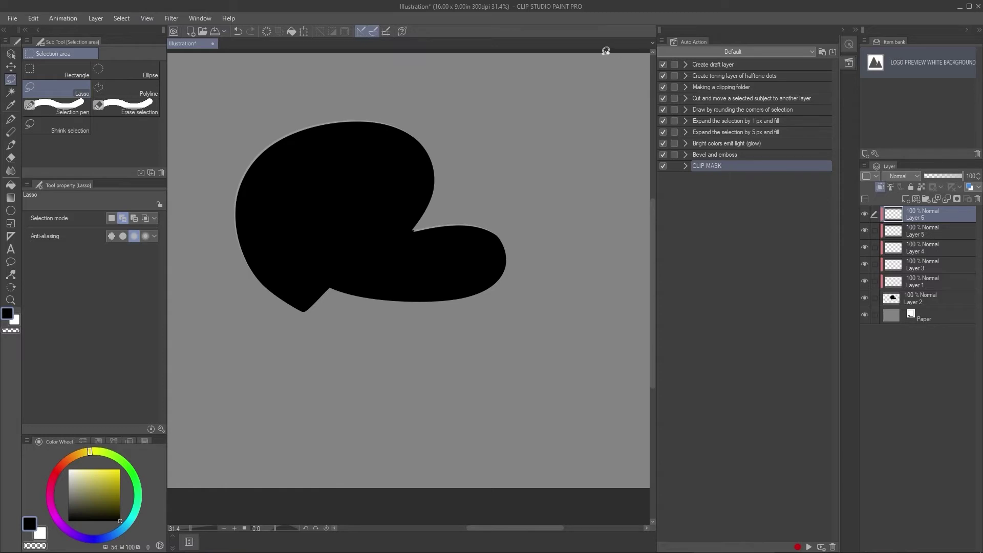
Switch the Auto Action palette to Button mode and run CLIP MASK again.
left_click(662, 40)
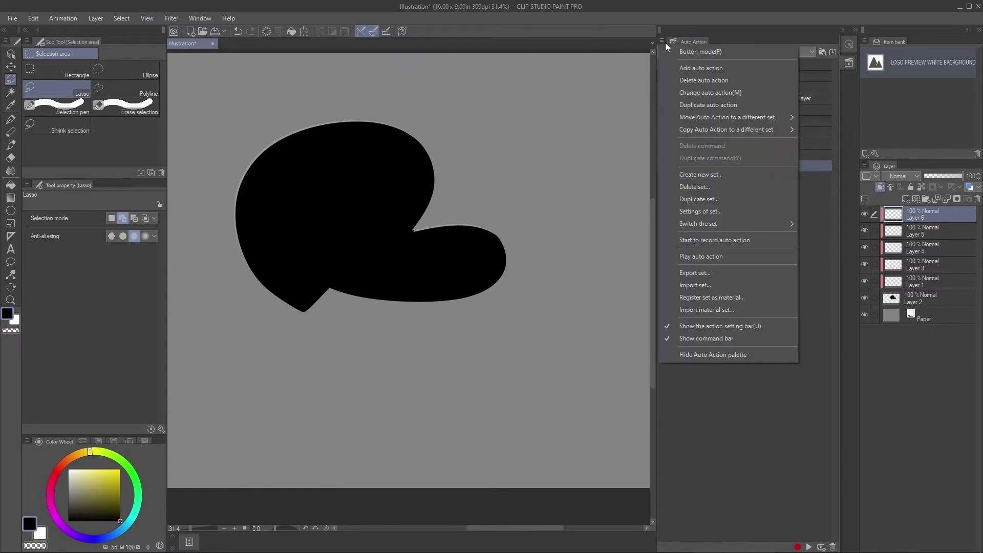
left_click(689, 52)
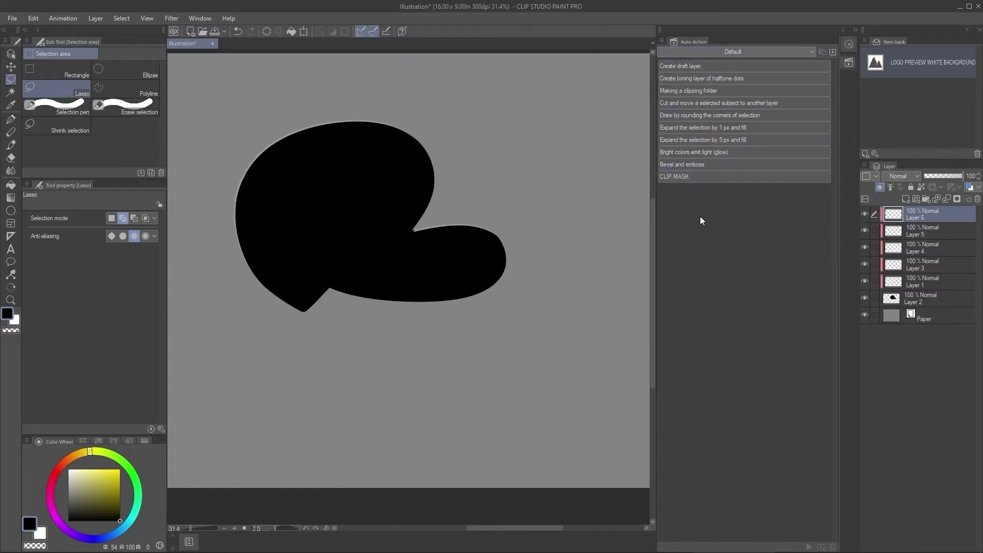
left_click(688, 178)
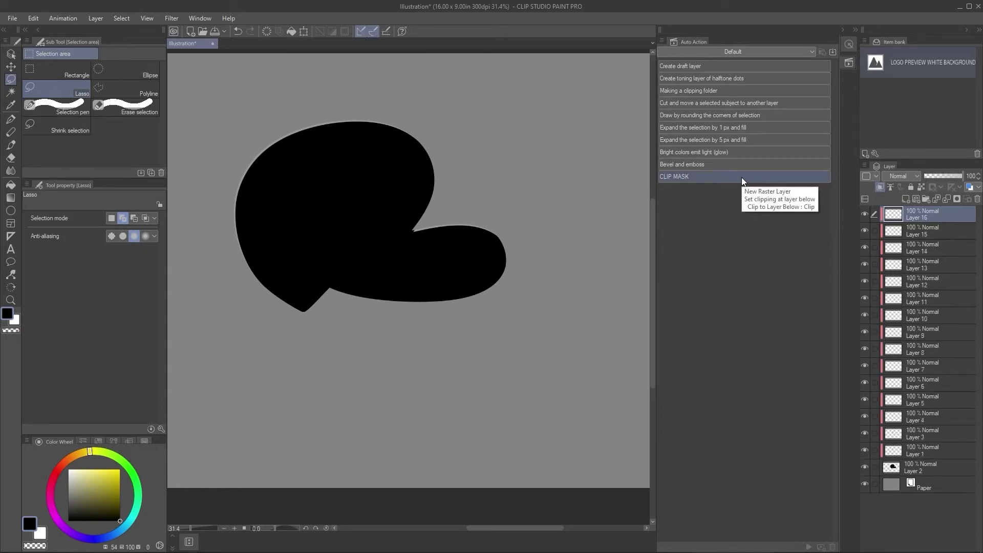
Erase everything on Layer 2 with Select All and Delete, then deselect.
left_click(922, 463)
key("ctrl+a")
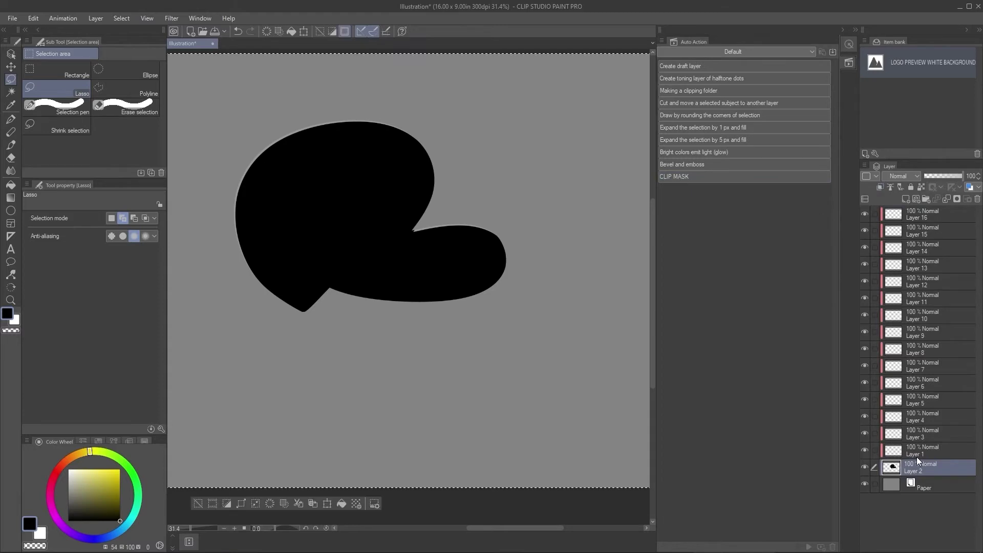
key("Delete")
key("ctrl+d")
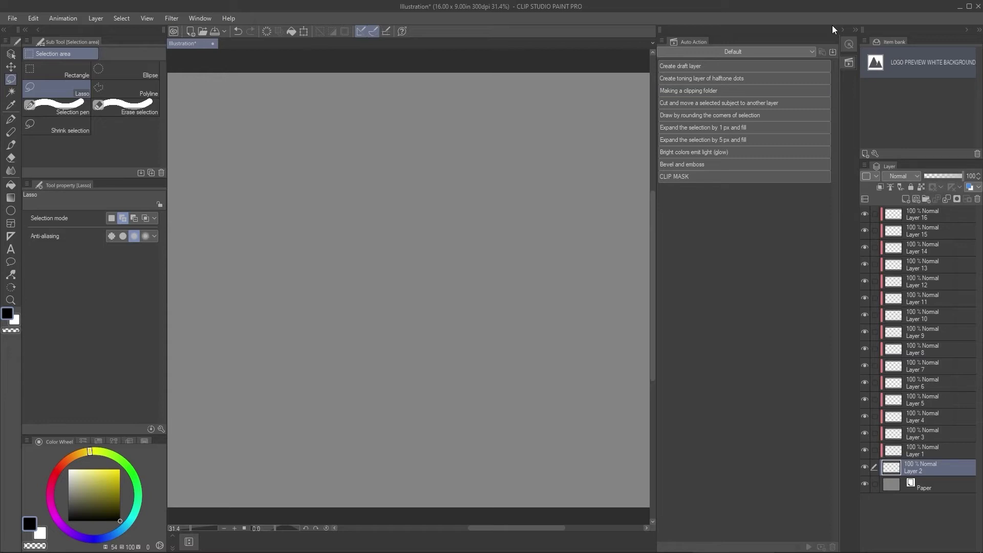
Add the Default set's CLIP MASK auto action to Quick Access Set 2 and run it twice.
left_click(849, 43)
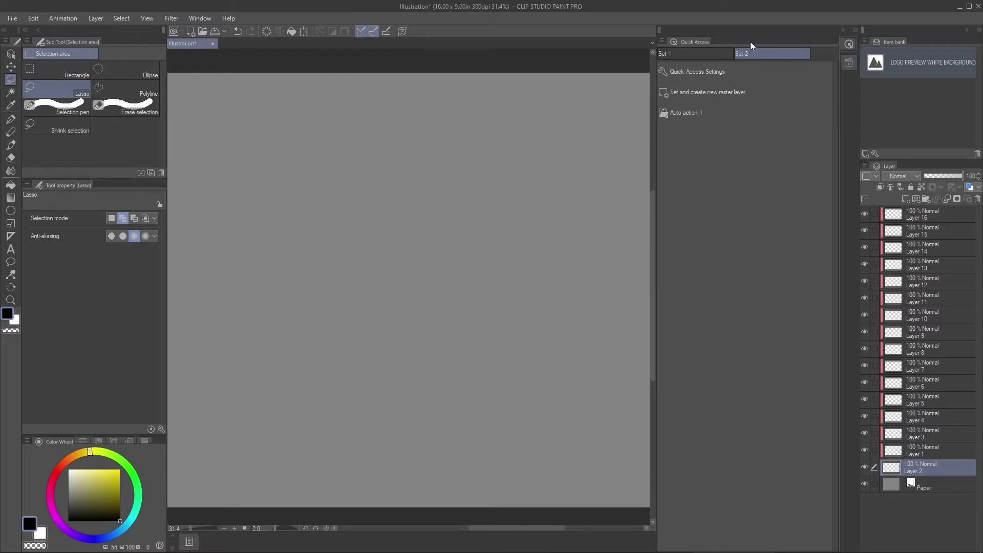
left_click(726, 54)
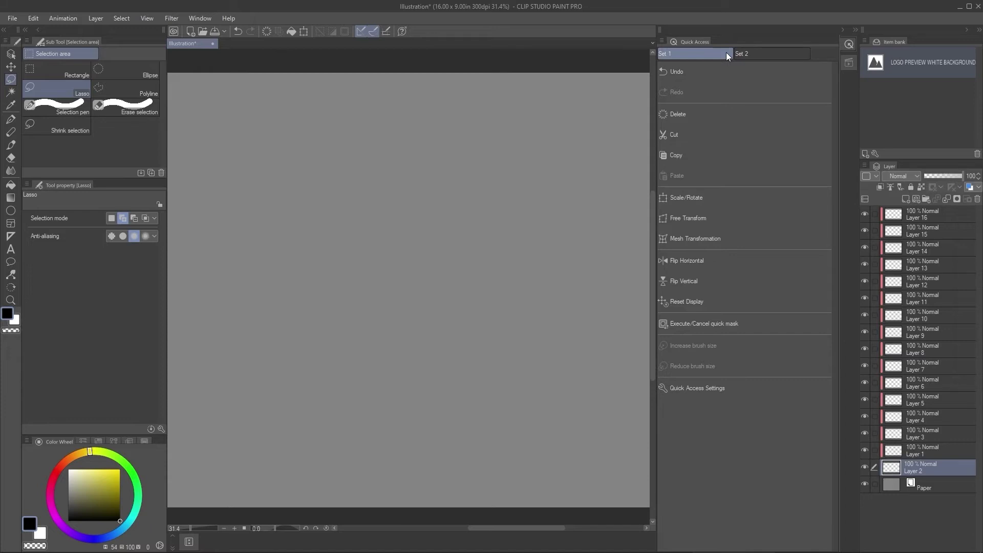
left_click(759, 54)
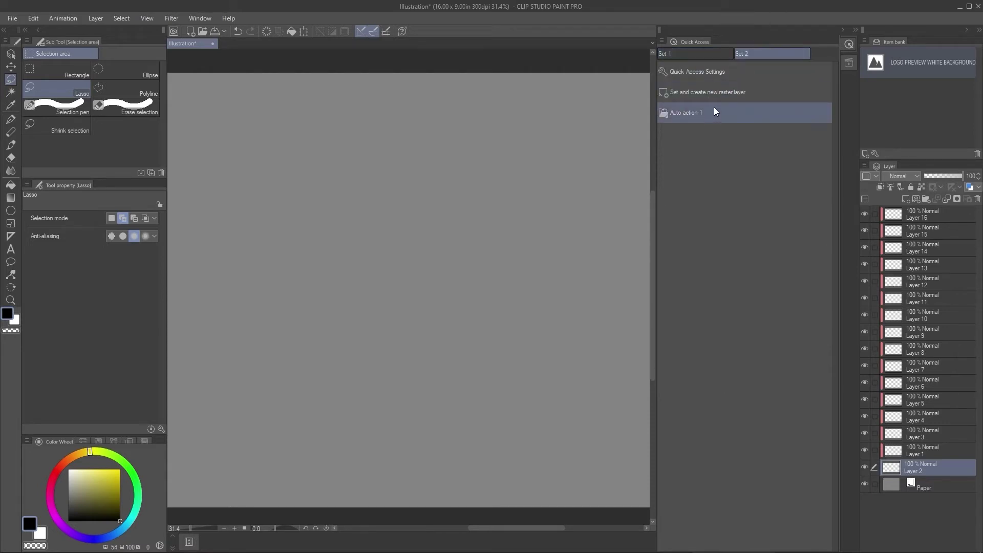
left_click(696, 75)
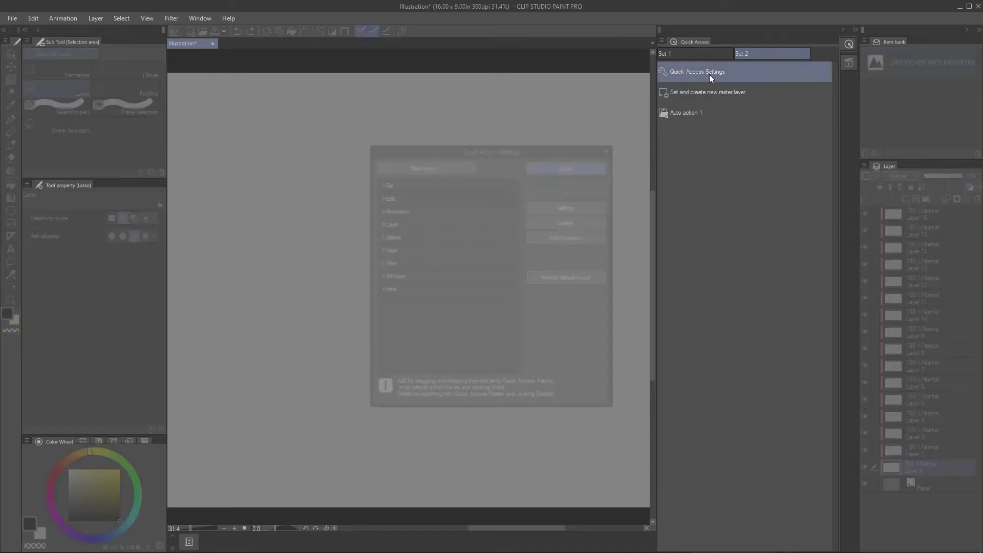
left_click(414, 169)
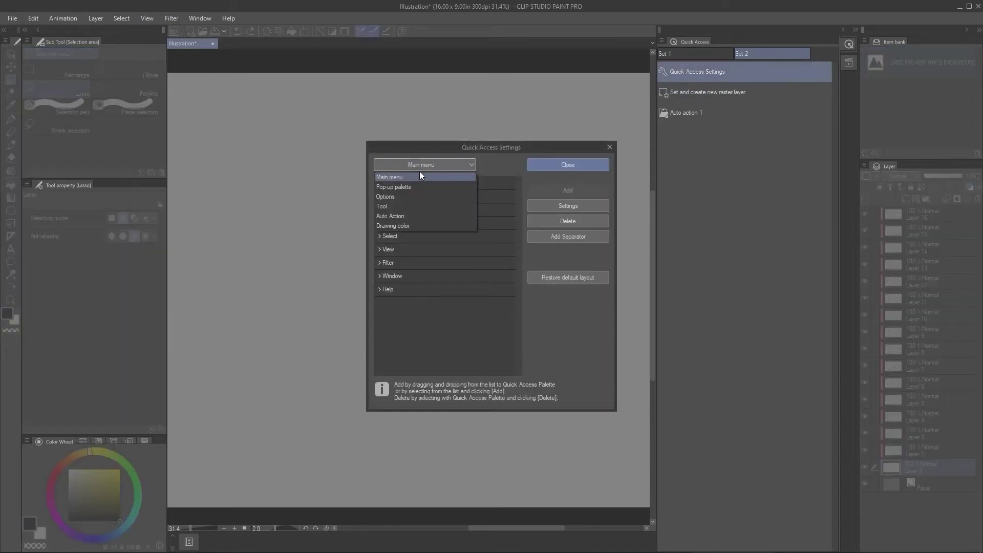
left_click(413, 215)
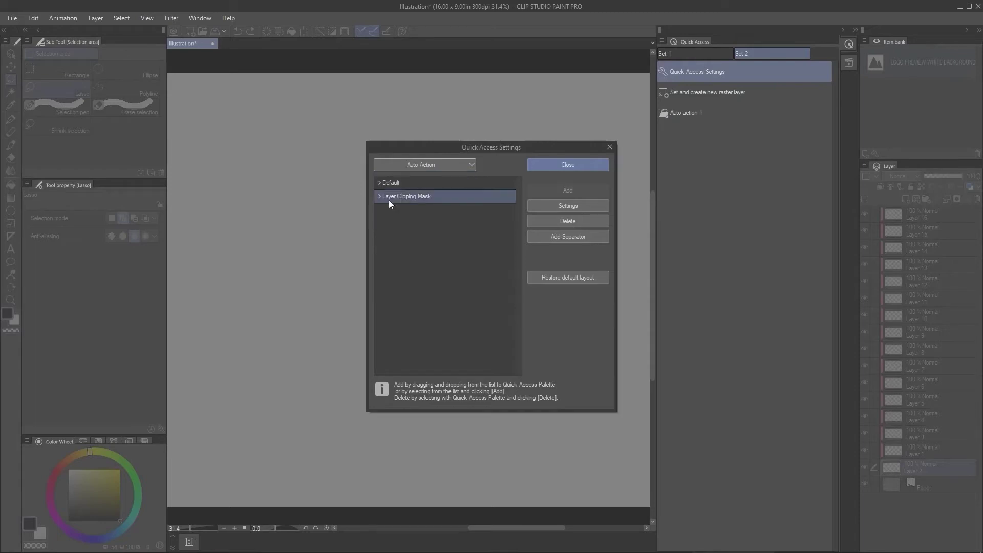
left_click(380, 184)
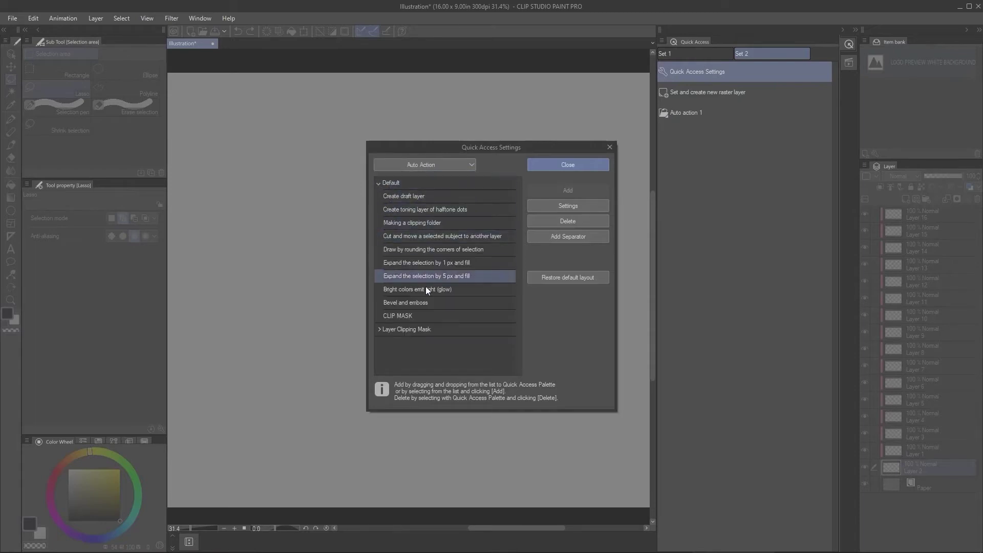
left_click(422, 315)
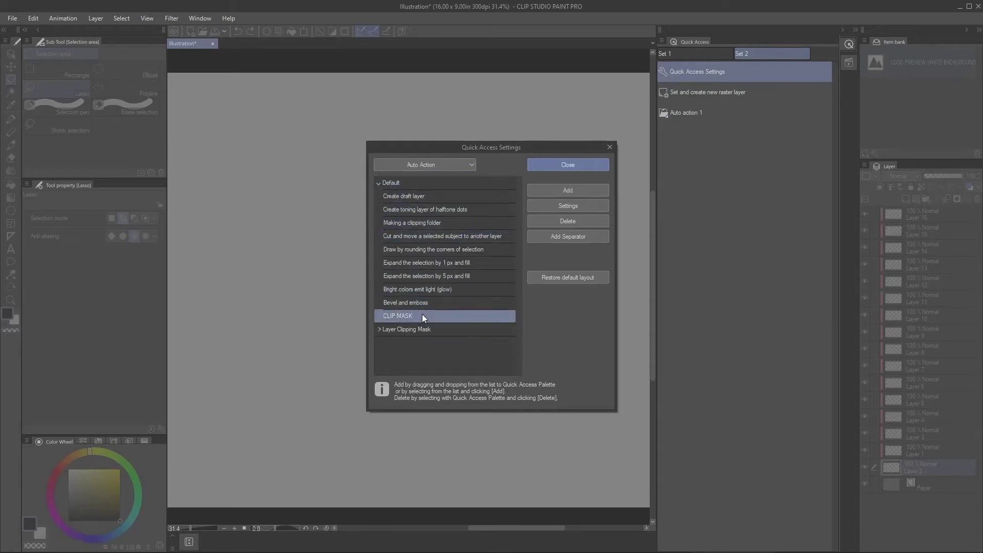
left_click(585, 192)
left_click(582, 162)
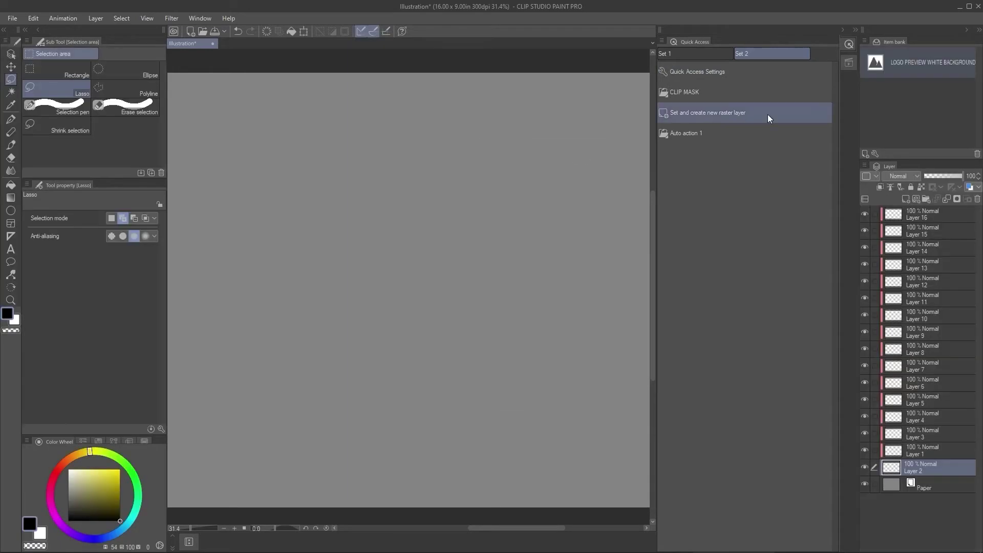
left_click(684, 91)
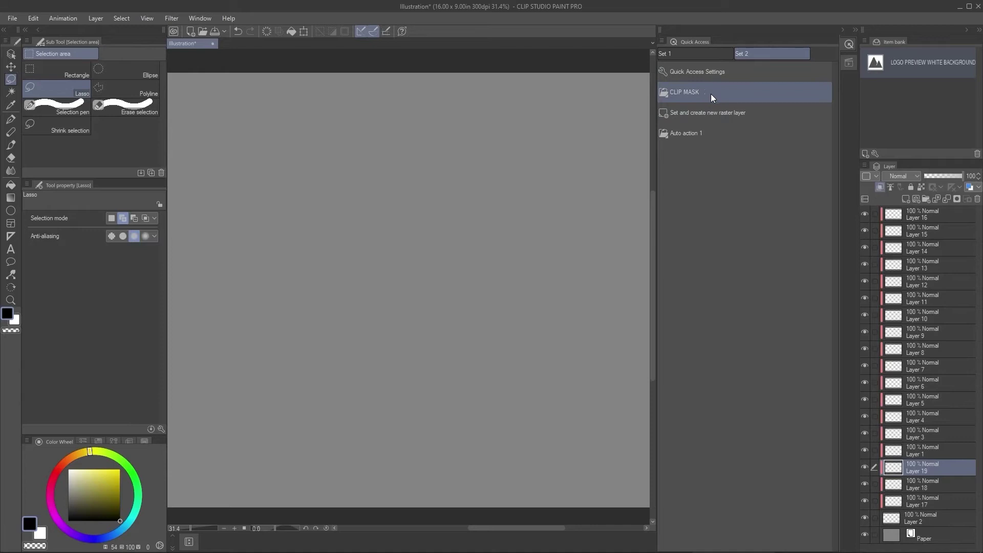
left_click(712, 96)
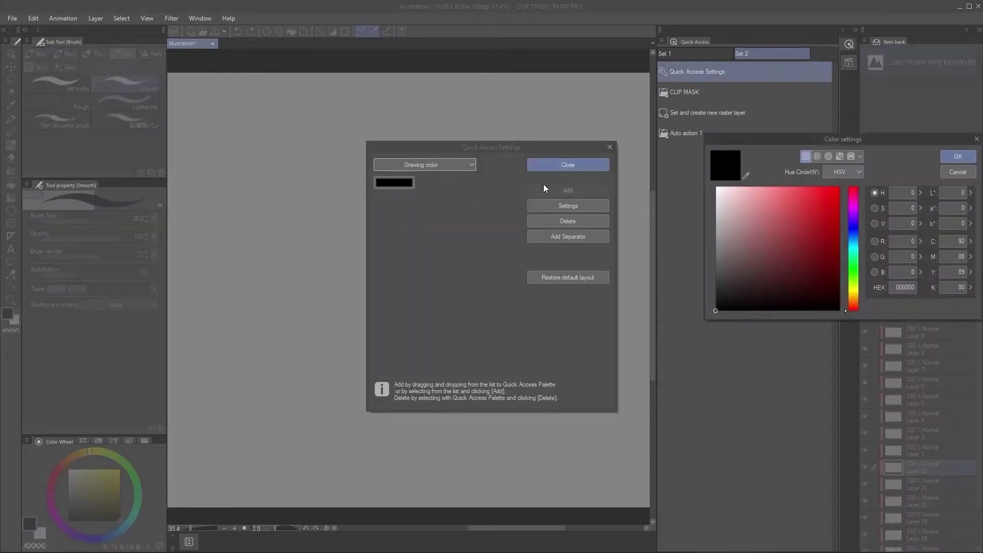
Add a red EA0606 colour swatch to Quick Access and make it the drawing colour.
left_click(835, 197)
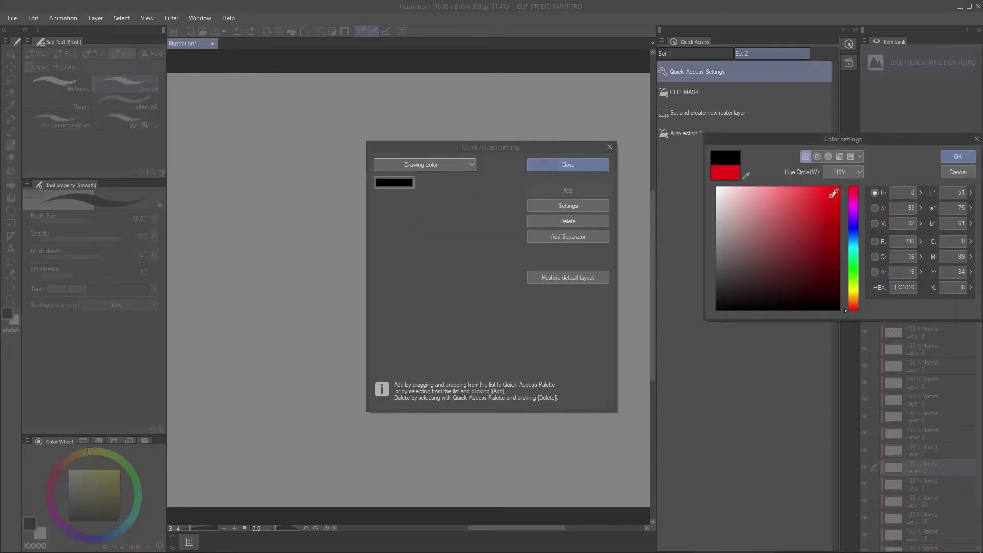
left_click(942, 158)
left_click(553, 190)
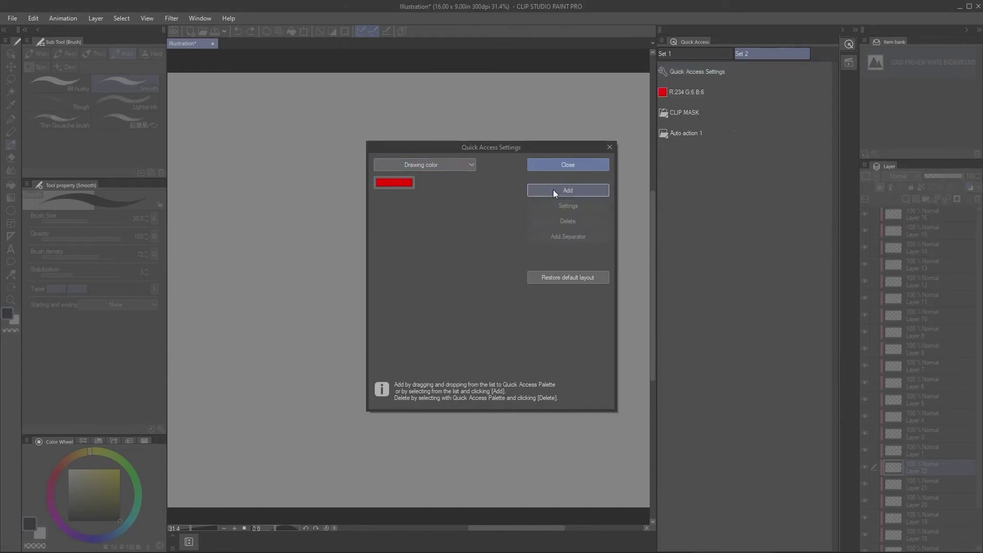
left_click(565, 165)
left_click(707, 97)
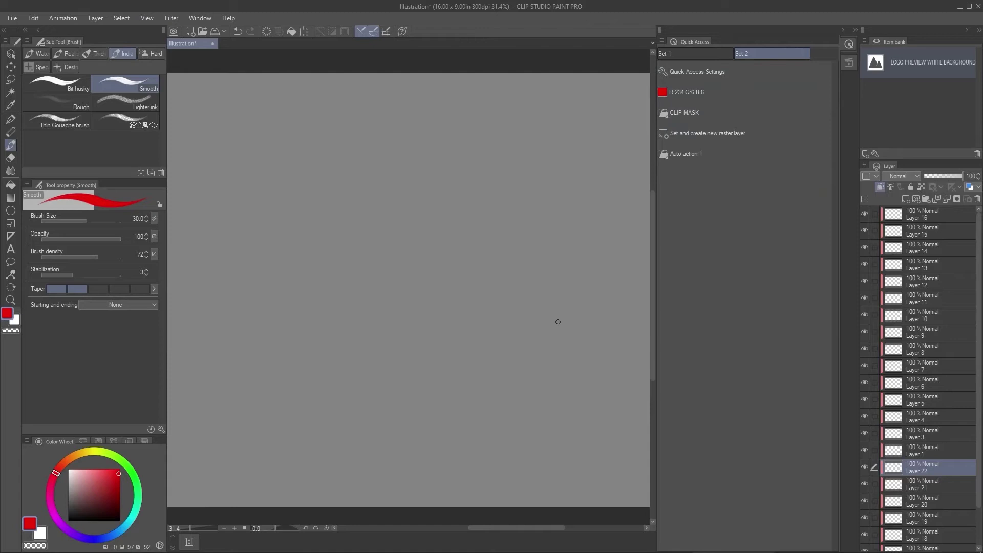
Move Layer 22 to the top, then draw a red B-shaped stroke and a black zigzag.
left_click_drag(921, 467, 937, 217)
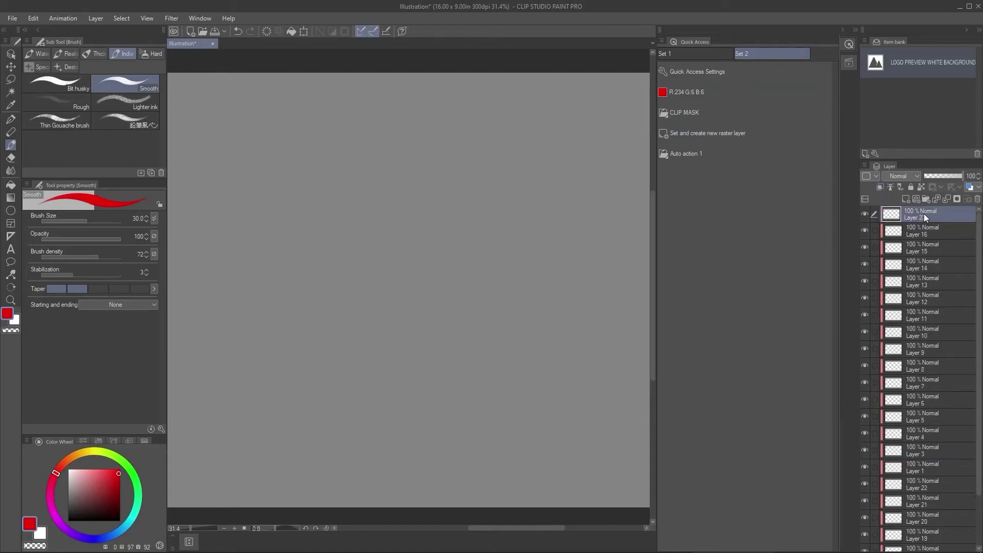
mouse_move(372, 182)
left_mouse_down()
mouse_move(386, 175)
mouse_move(374, 267)
left_mouse_up()
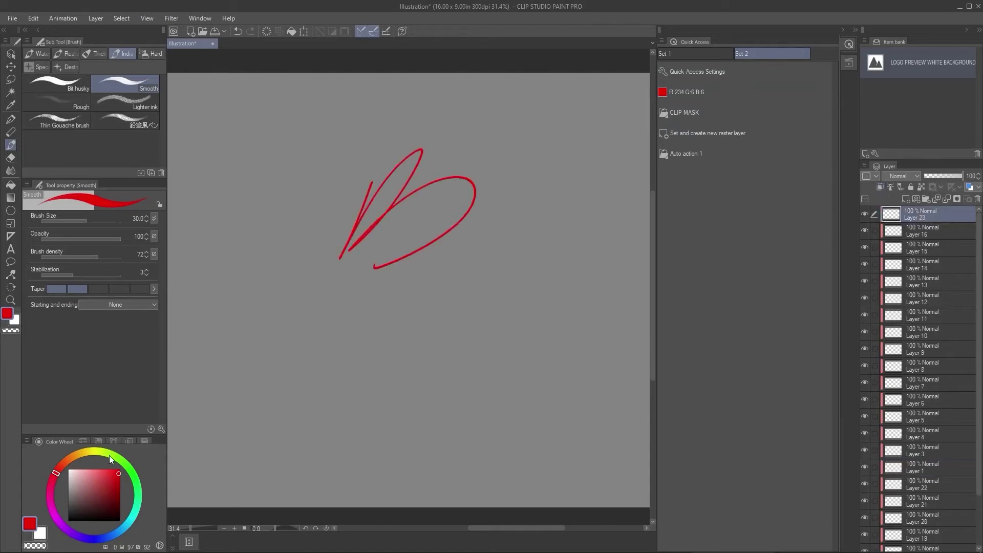
left_click(120, 521)
mouse_move(409, 183)
left_mouse_down()
mouse_move(451, 193)
mouse_move(541, 262)
mouse_move(430, 290)
left_mouse_up()
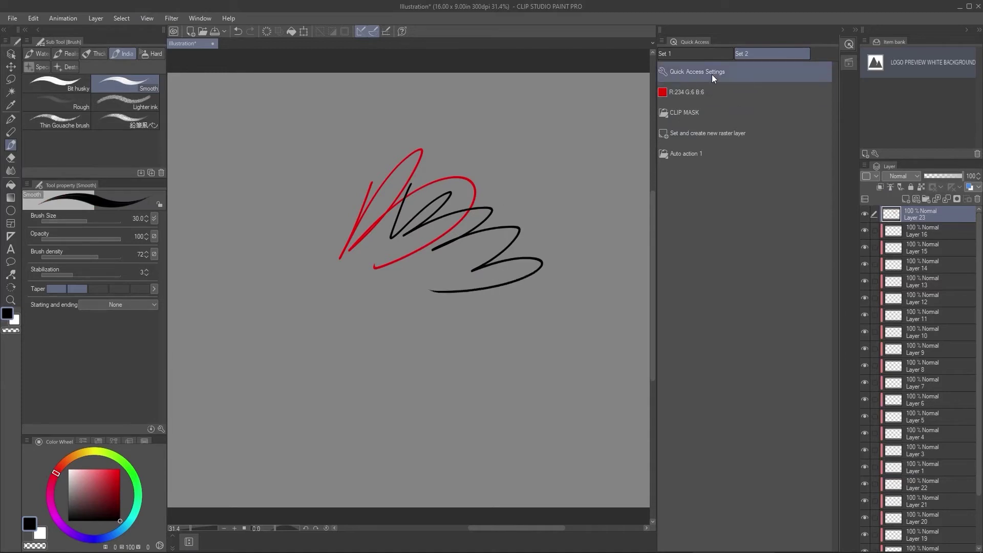
Paint a red zigzag below the strokes with the saved red, then show Quick Access Set 1.
left_click(703, 93)
mouse_move(350, 302)
left_mouse_down()
mouse_move(336, 363)
mouse_move(512, 292)
mouse_move(452, 396)
left_mouse_up()
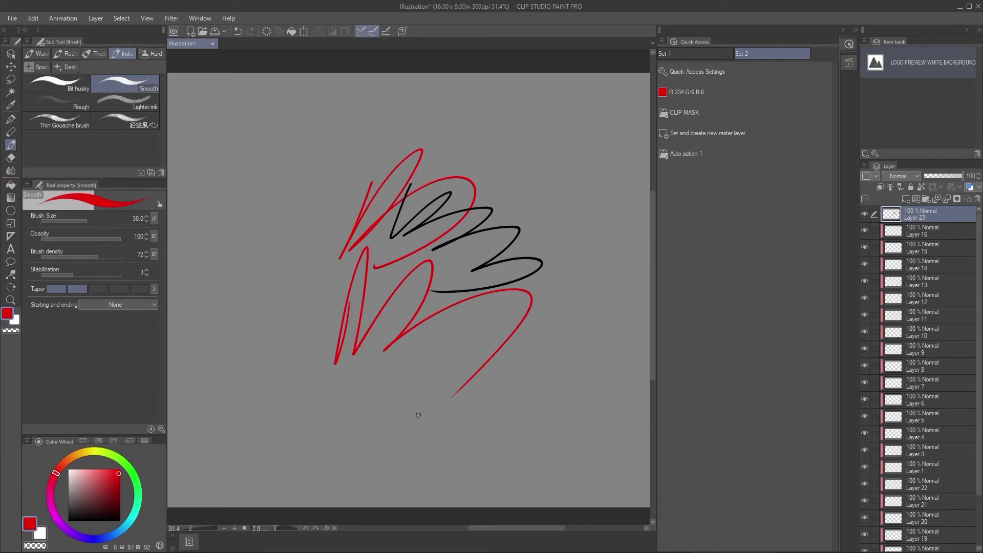
left_click(676, 50)
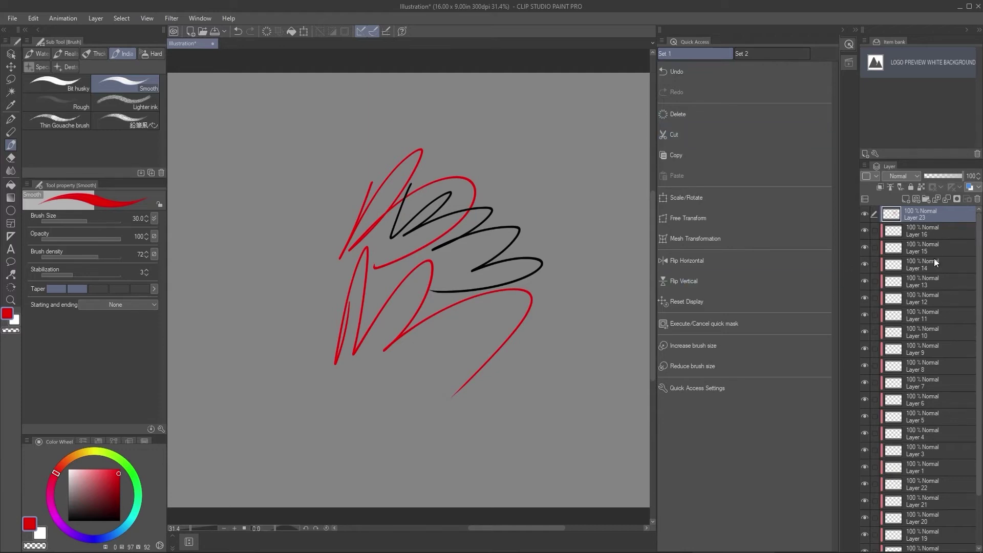
Select Layer 14 through Layer 2, group them with Ctrl+G, and merge them into one layer.
left_click_drag(978, 259, 979, 365)
left_click(943, 526, "shift")
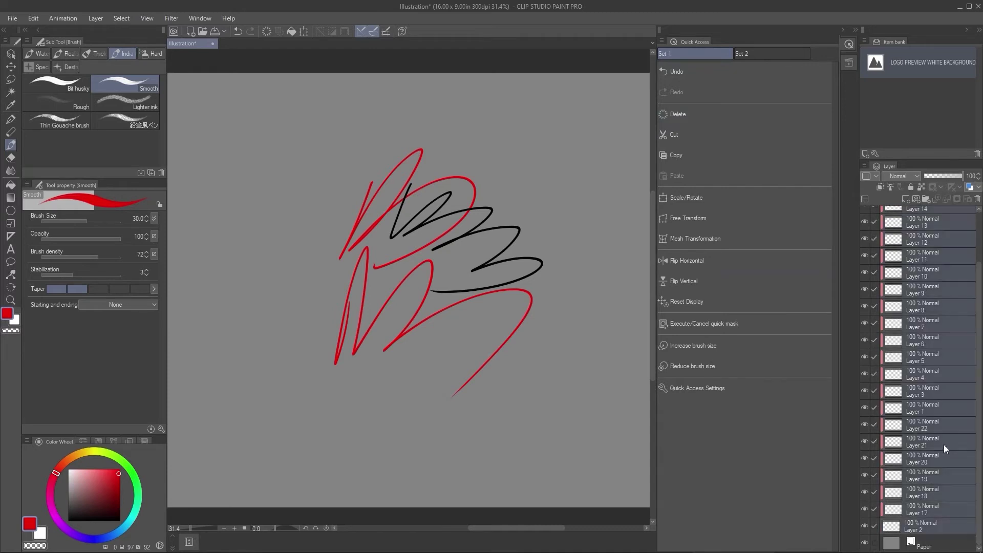
key("ctrl+g")
right_click(935, 220)
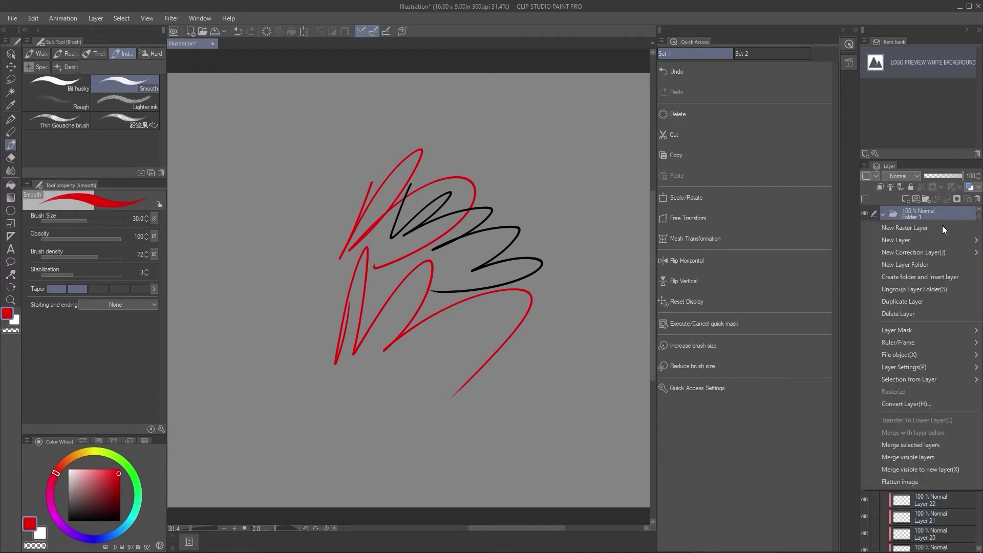
left_click(941, 445)
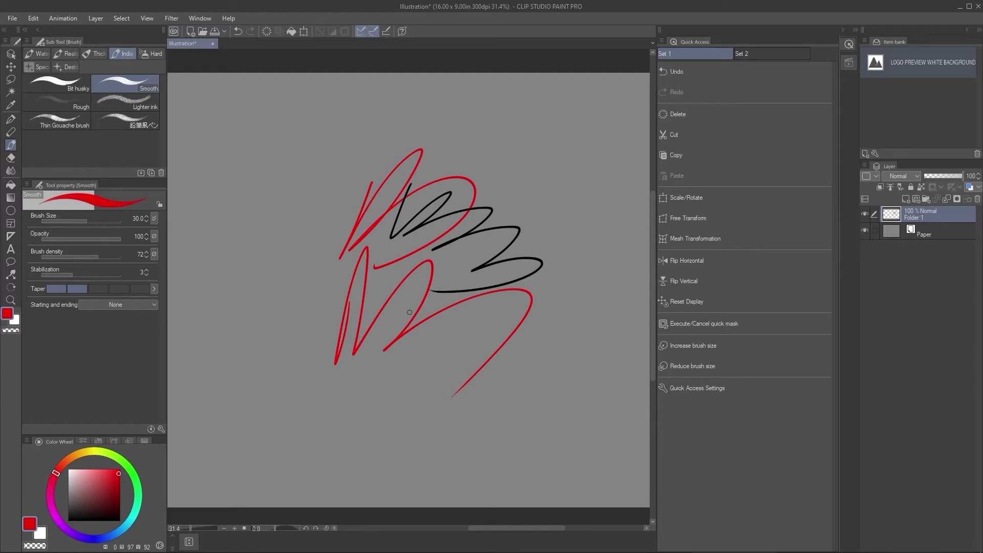
Lasso part of the scribbles and copy-paste it into a new Folder 1 Copy layer.
key("m")
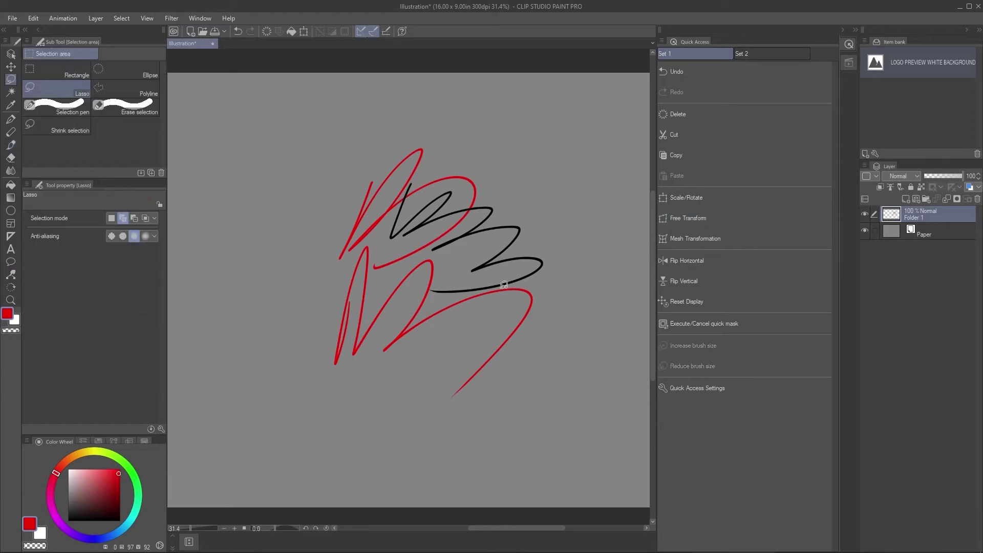
mouse_move(503, 285)
left_mouse_down()
mouse_move(476, 328)
mouse_move(499, 266)
left_mouse_up()
left_click(709, 129)
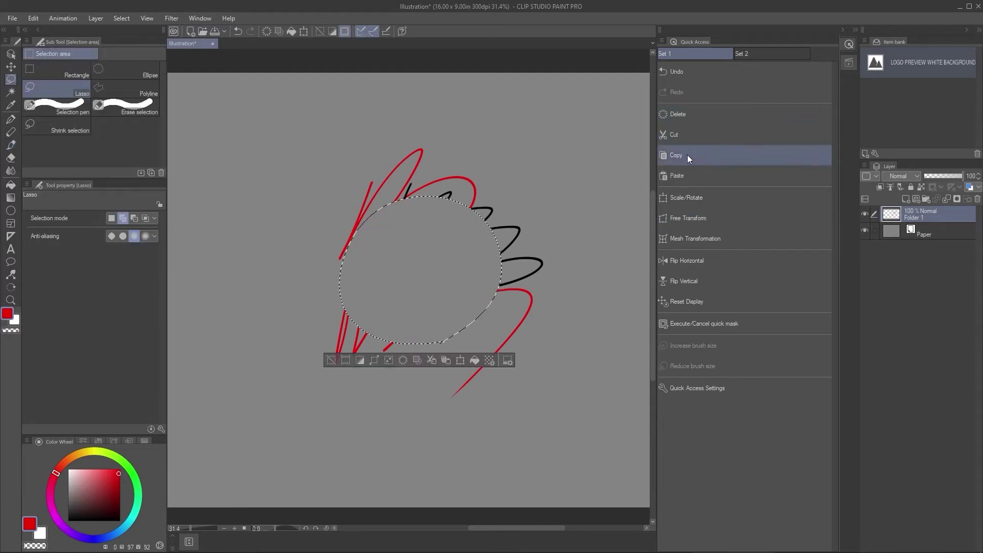
key("ctrl+v")
key("ctrl+d")
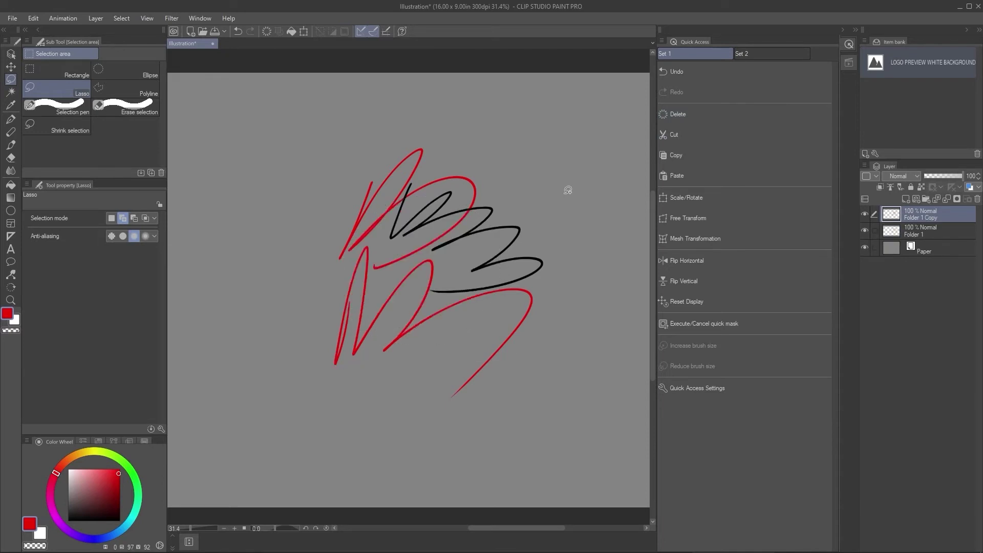
Try transforming the pasted layer with Ctrl+T, then cancel the transformation.
key("ctrl+t")
key("Return")
mouse_move(484, 246)
left_mouse_down()
mouse_move(461, 259)
mouse_move(522, 205)
mouse_move(584, 195)
left_mouse_up()
left_click(494, 225)
key("ctrl+t")
key("Escape")
Switch from the Auto Action palette back to Quick Access Set 2 and clear the lasso selection.
left_click(848, 63)
mouse_move(338, 325)
left_mouse_down()
mouse_move(555, 237)
mouse_move(336, 326)
left_mouse_up()
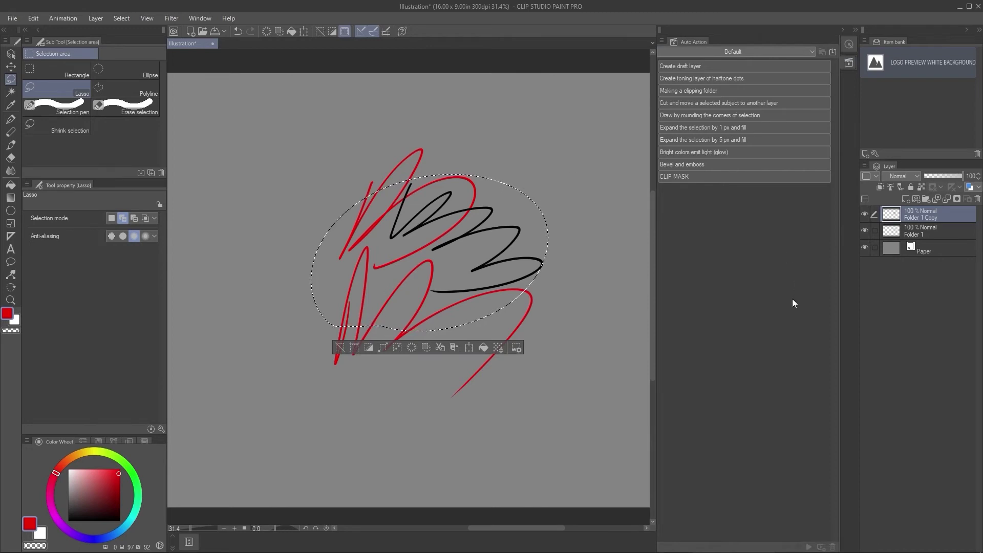
left_click(849, 46)
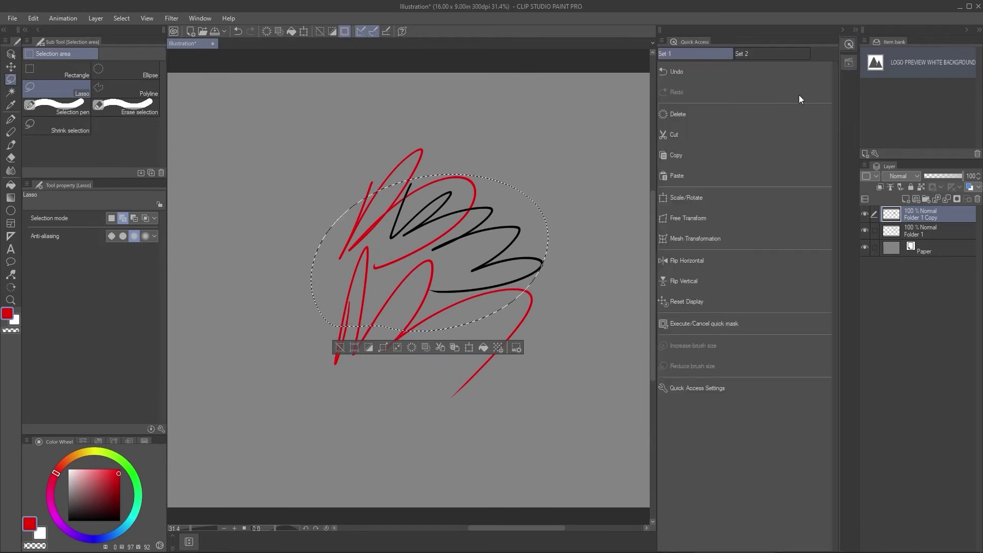
left_click(770, 54)
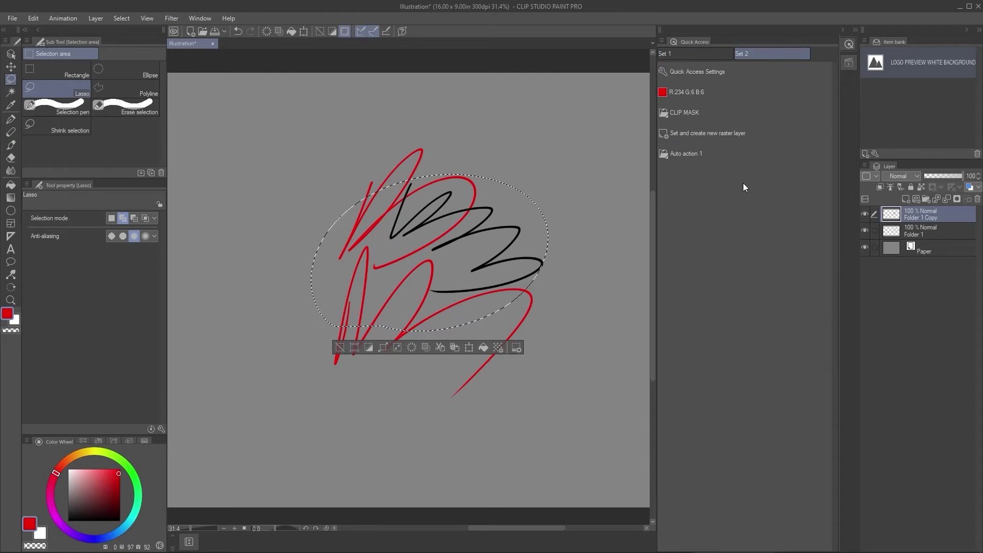
left_click(537, 243)
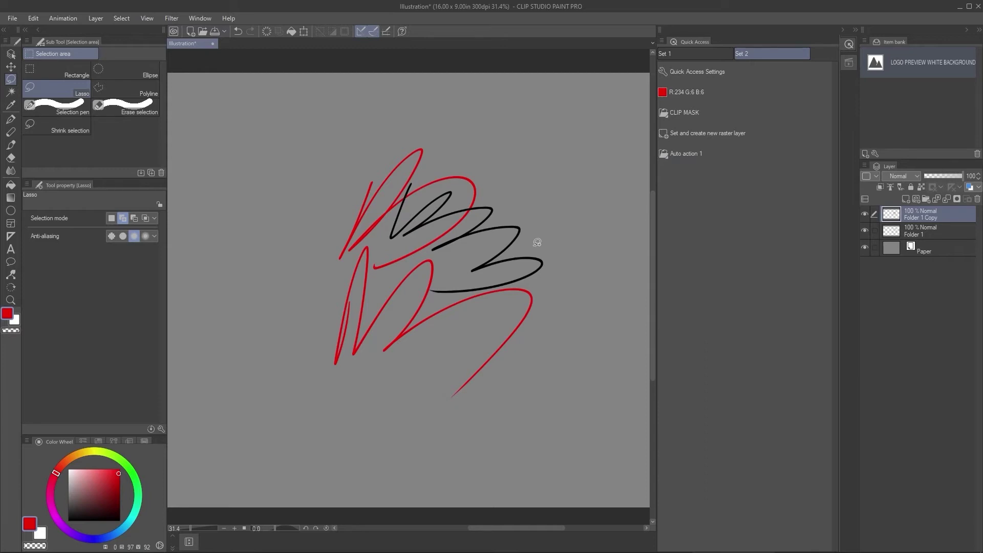
Select the Bit husky brush with black as the colour and start duplicating it.
left_click(10, 145)
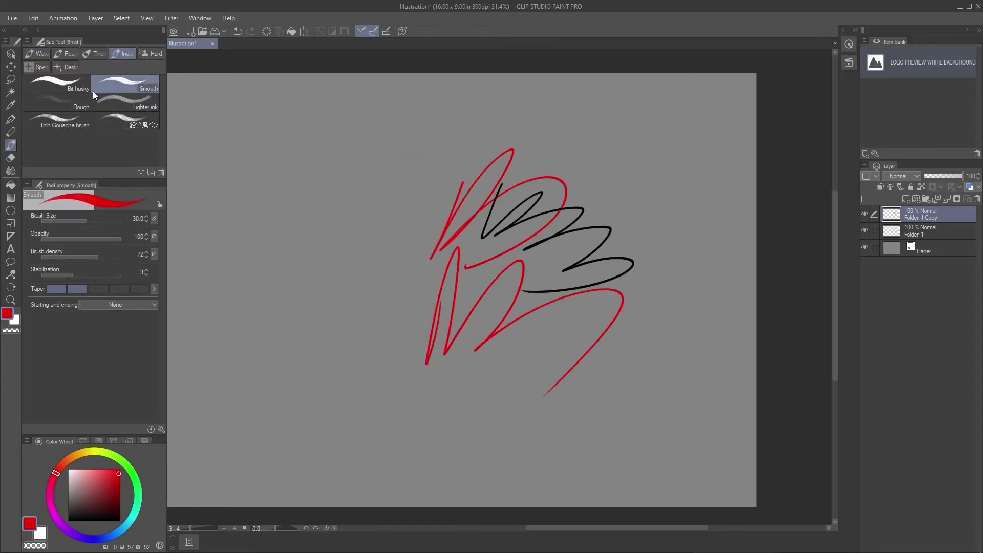
left_click(76, 88)
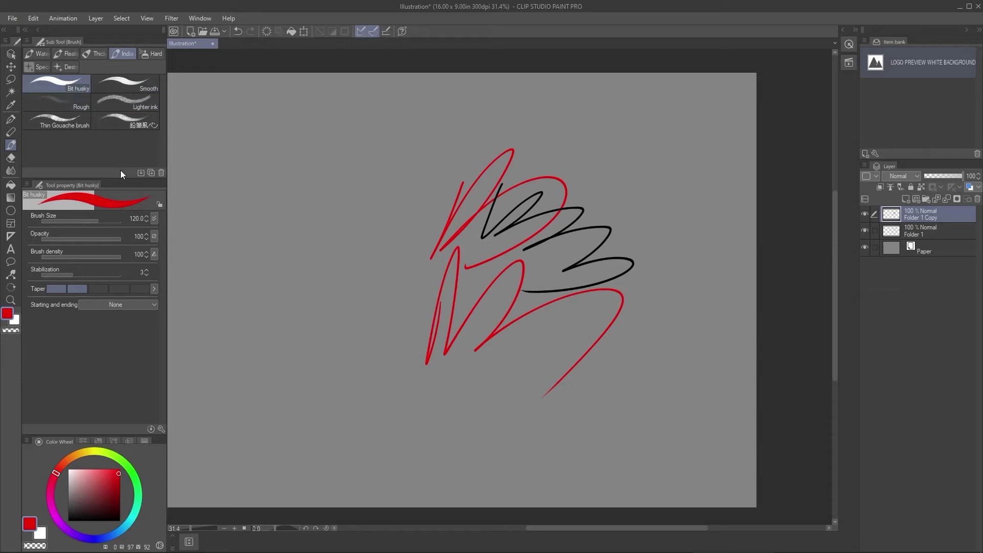
left_click_drag(118, 482, 137, 544)
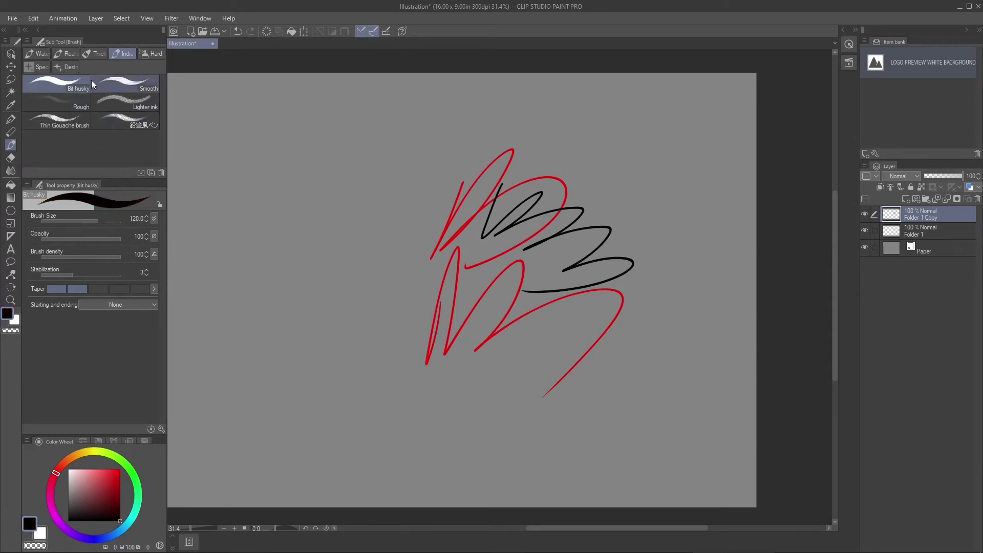
right_click(75, 80)
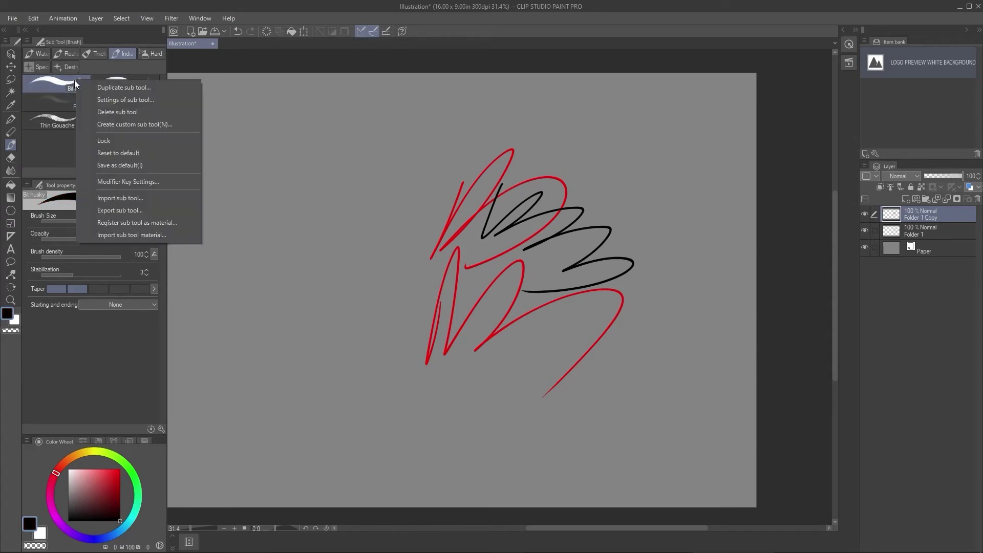
left_click(97, 88)
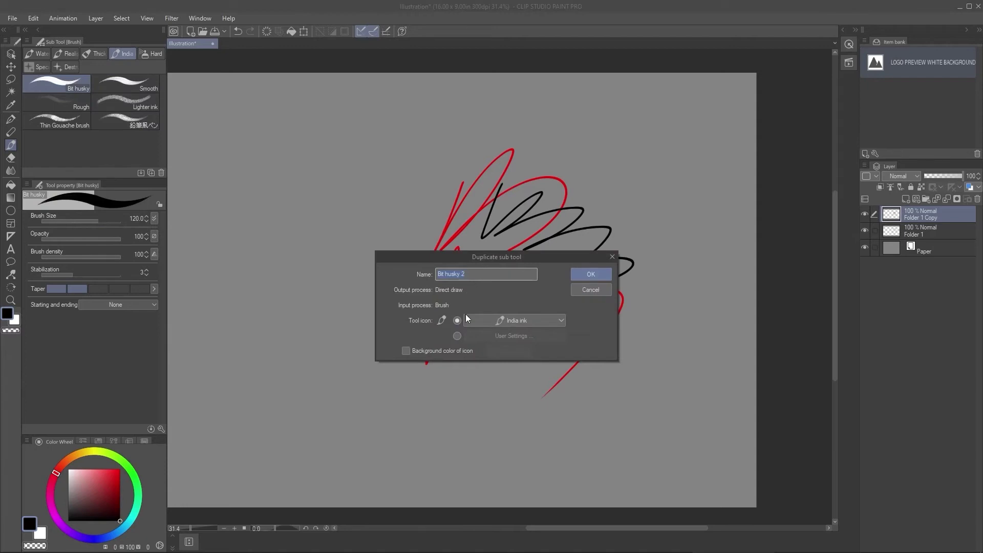
Give the duplicate brush an Airbrush icon on a white icon background.
left_click(482, 319)
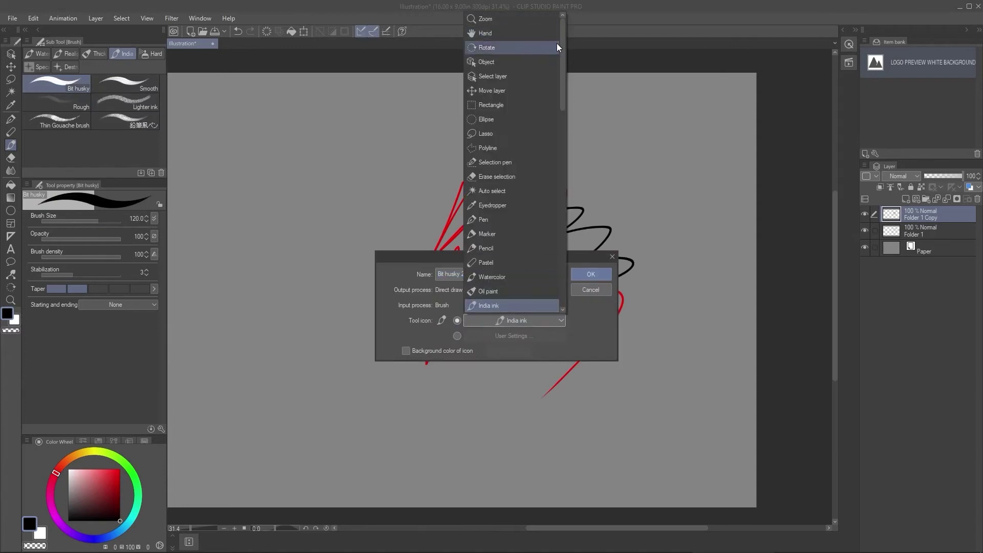
scroll(562, 74, "down", 3)
left_click(498, 213)
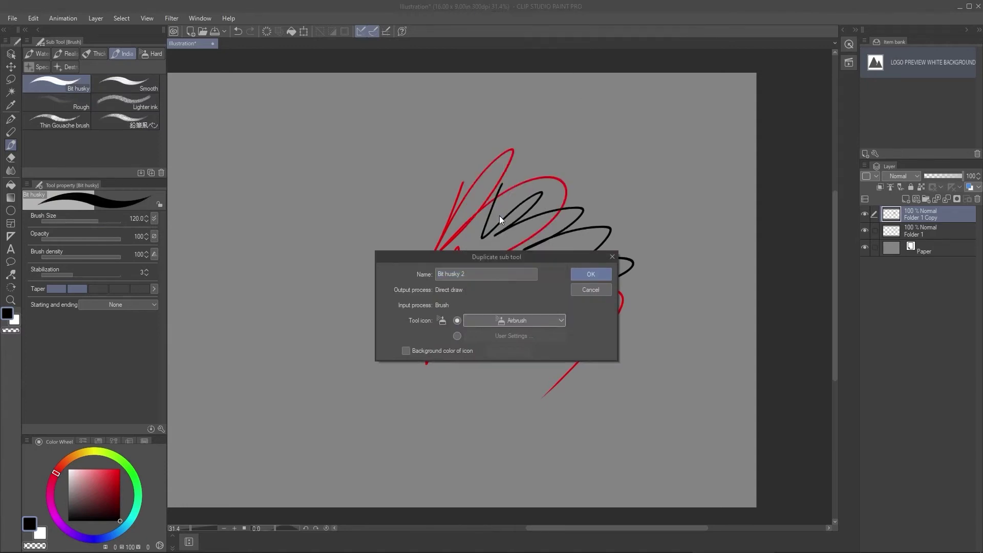
left_click(447, 350)
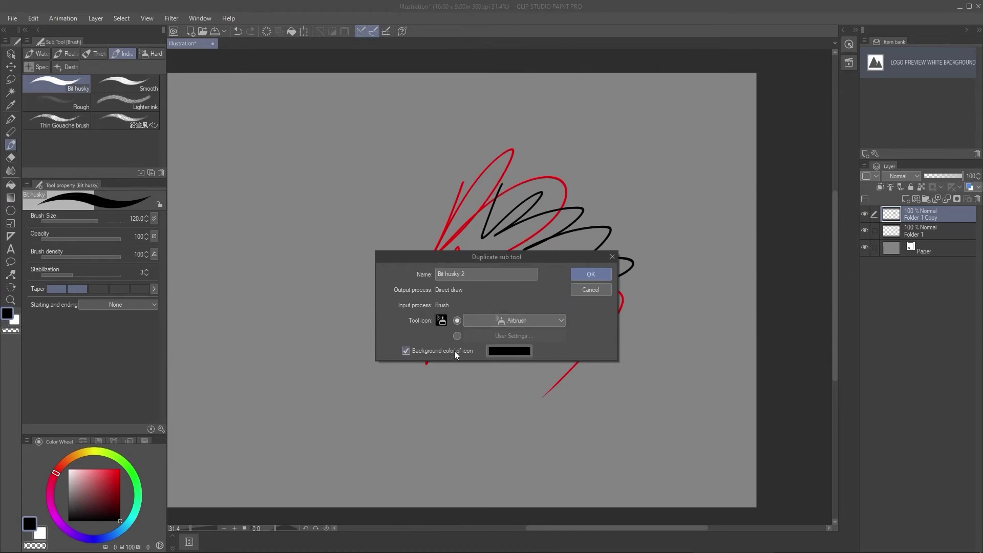
left_click(496, 351)
left_click(718, 188)
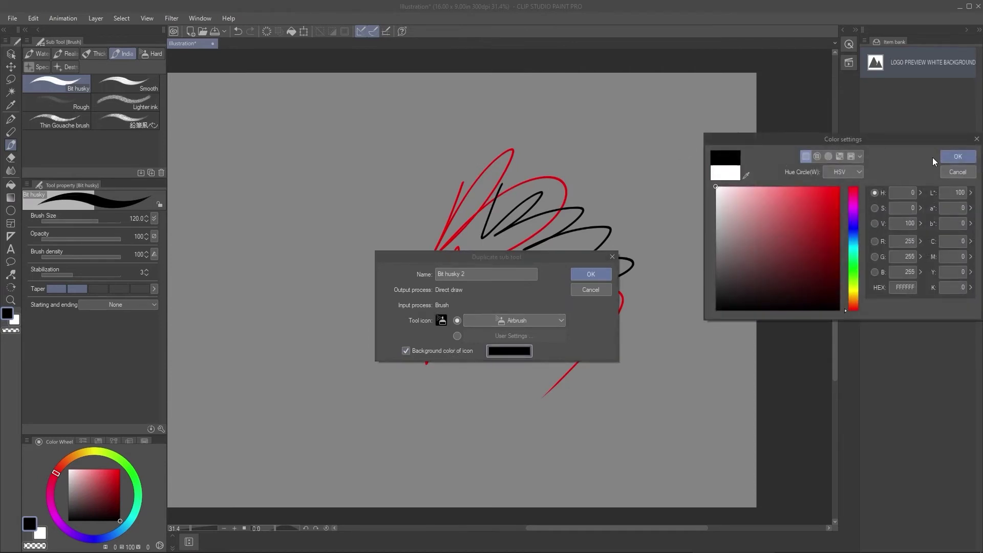
left_click(958, 156)
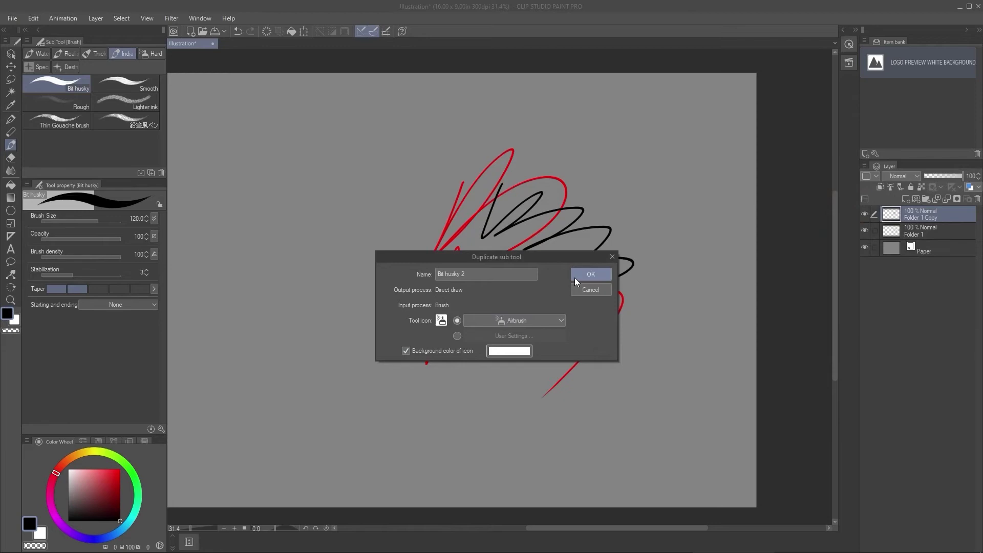
left_click(491, 337)
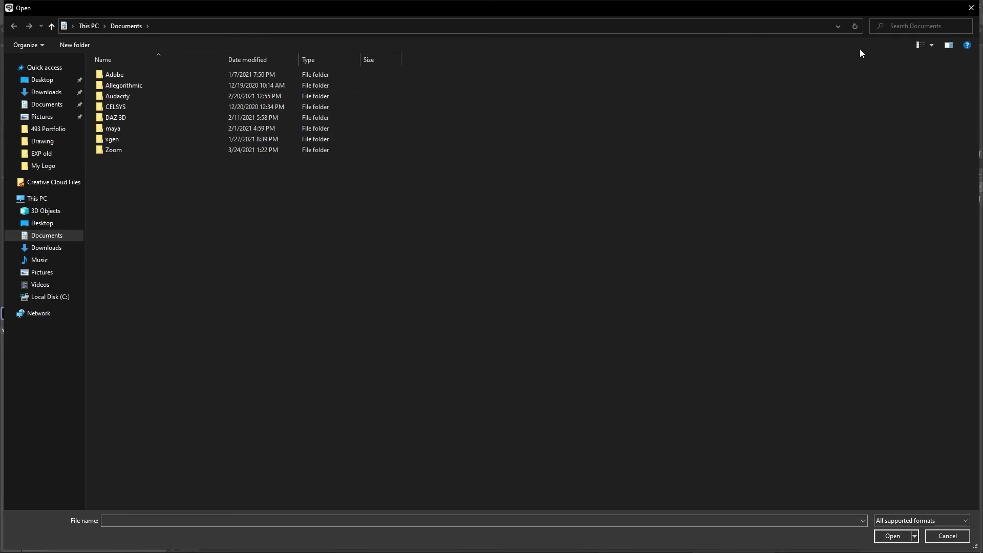
left_click(971, 8)
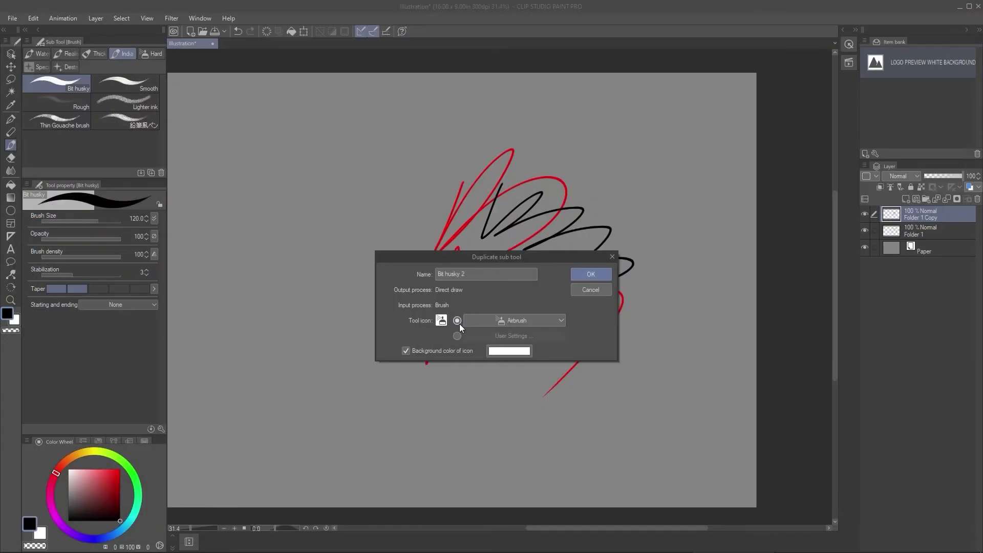
Create the Bit husky 2 duplicate and drag it into a new sub tool group.
left_click(571, 273)
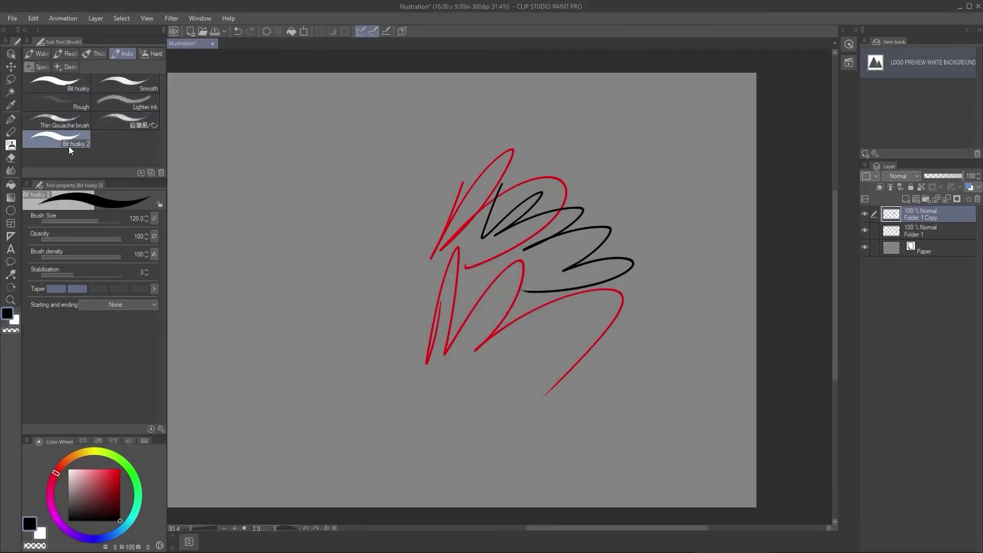
left_click_drag(68, 146, 79, 140)
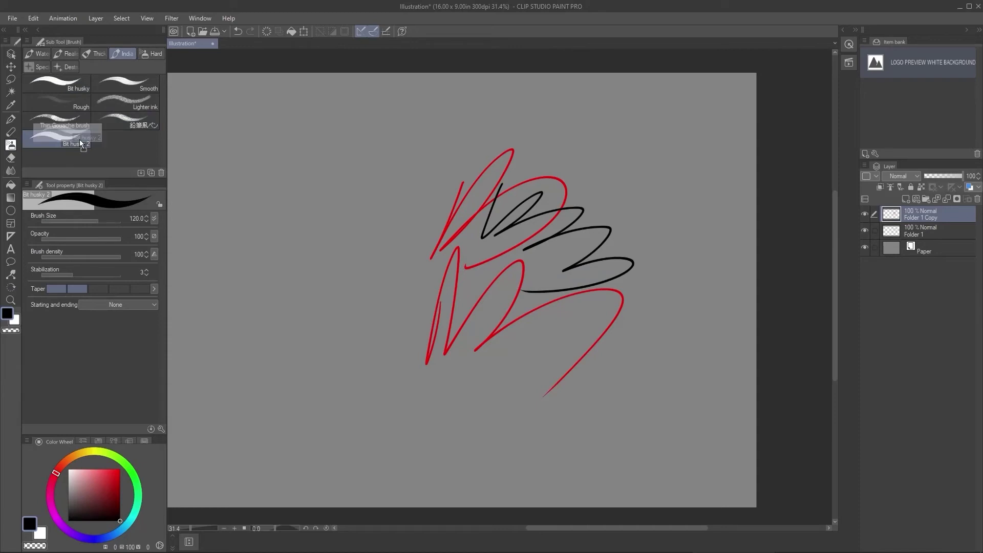
mouse_move(79, 139)
left_mouse_down()
mouse_move(93, 58)
mouse_move(97, 68)
left_mouse_up()
left_click(97, 68)
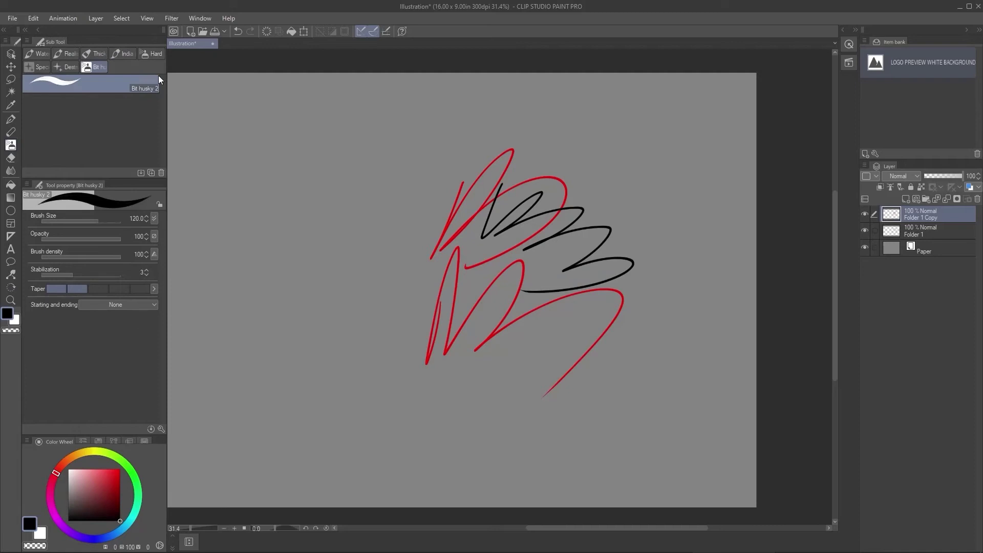
mouse_move(167, 75)
left_mouse_down()
mouse_move(259, 75)
mouse_move(174, 72)
left_mouse_up()
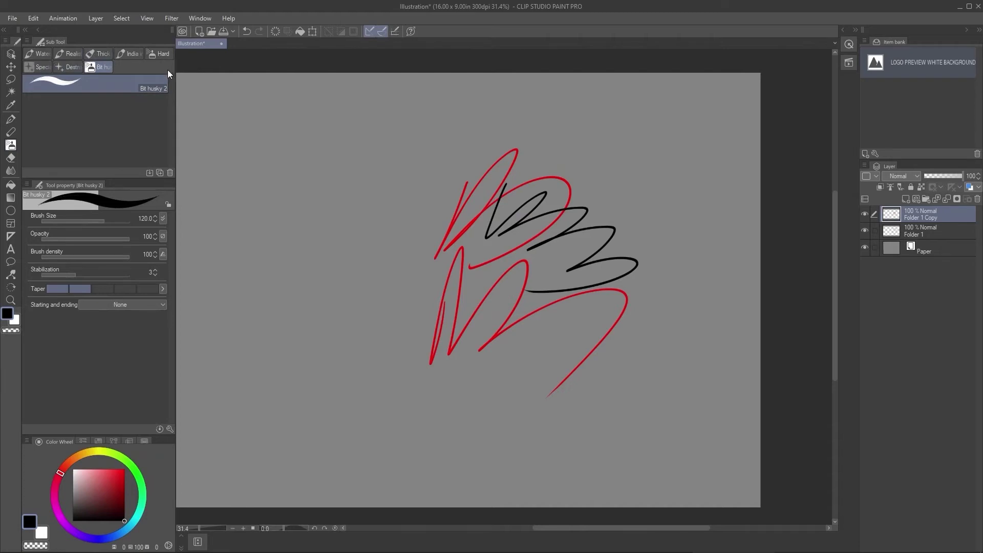
Rename the new sub tool group to MY BRUSH.
right_click(100, 87)
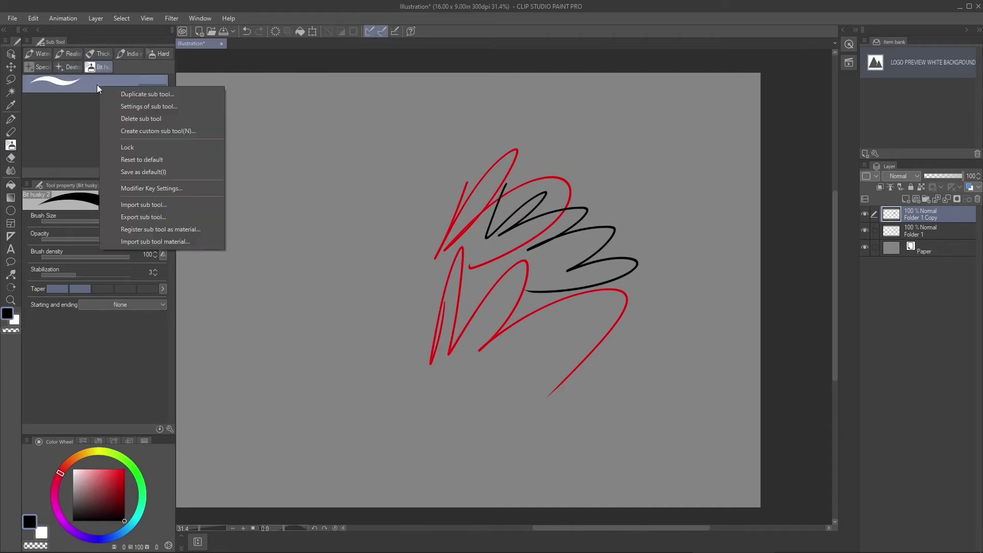
left_click(103, 65)
right_click(103, 65)
left_click(136, 72)
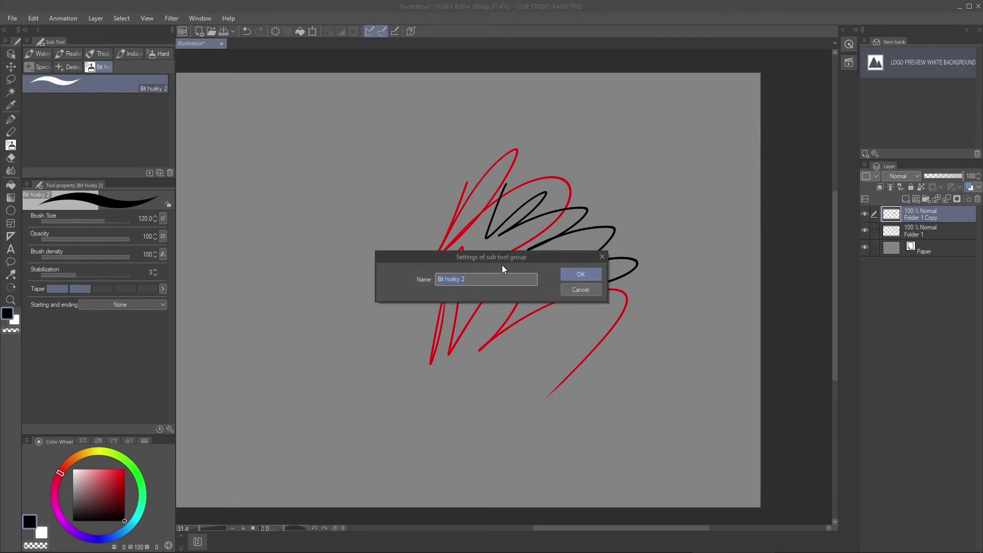
type("MY BRUSH")
key("Return")
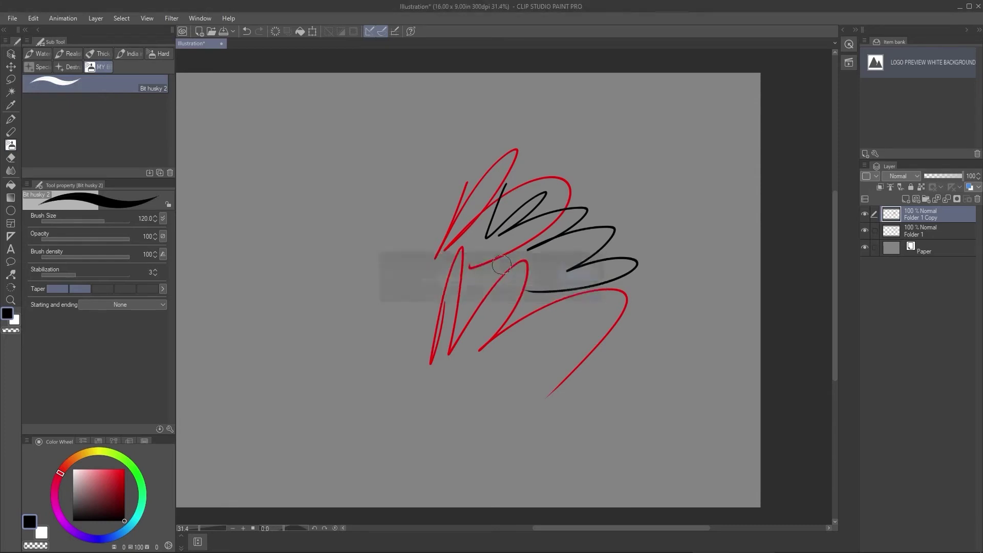
left_click_drag(174, 65, 171, 64)
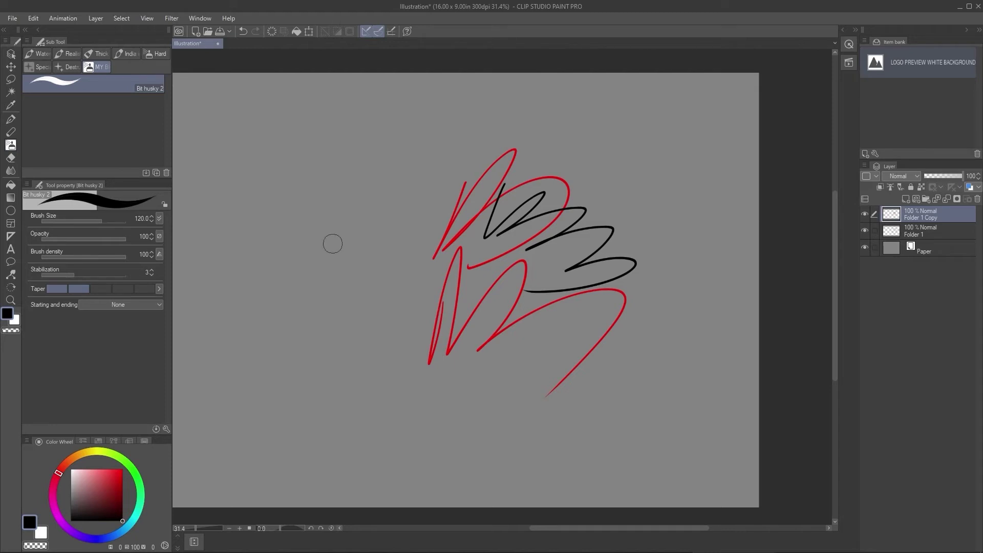
Paint thick black test strokes, then try the Eraser (Rough) at size 50 and undo it.
left_click(319, 271)
mouse_move(320, 272)
left_mouse_down()
mouse_move(329, 243)
mouse_move(325, 278)
mouse_move(361, 228)
mouse_move(333, 270)
mouse_move(382, 182)
mouse_move(333, 273)
mouse_move(399, 232)
mouse_move(330, 266)
mouse_move(299, 237)
mouse_move(319, 276)
mouse_move(315, 248)
left_mouse_up()
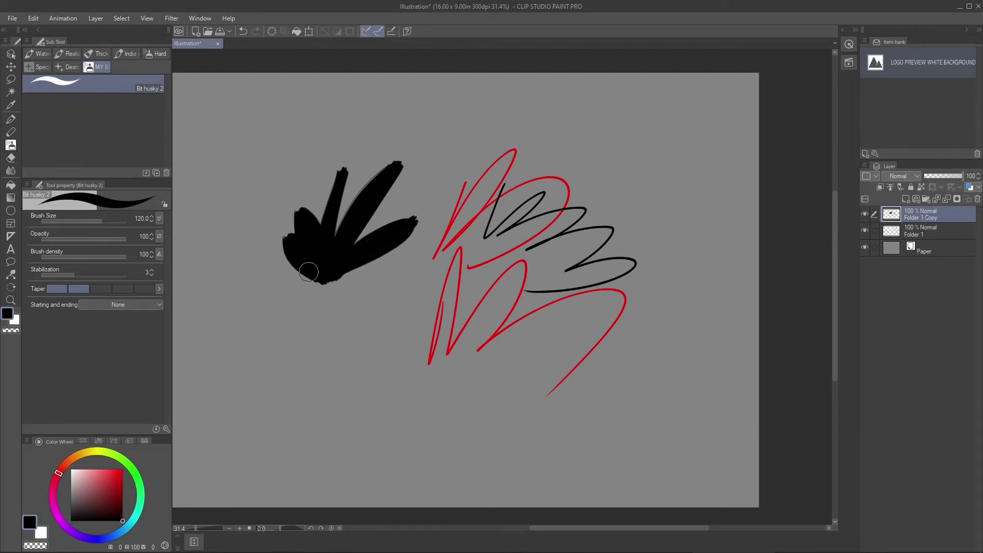
key("e")
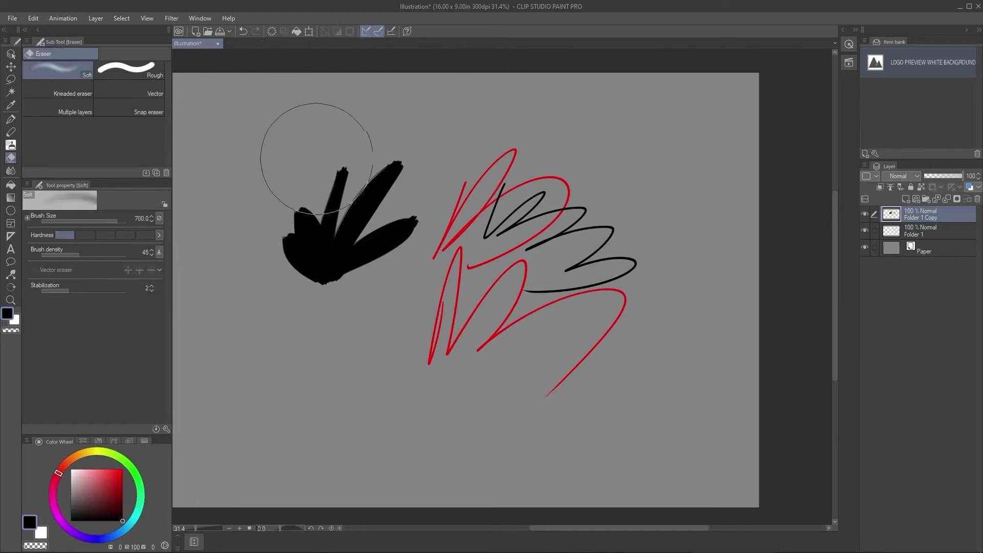
left_click(131, 71)
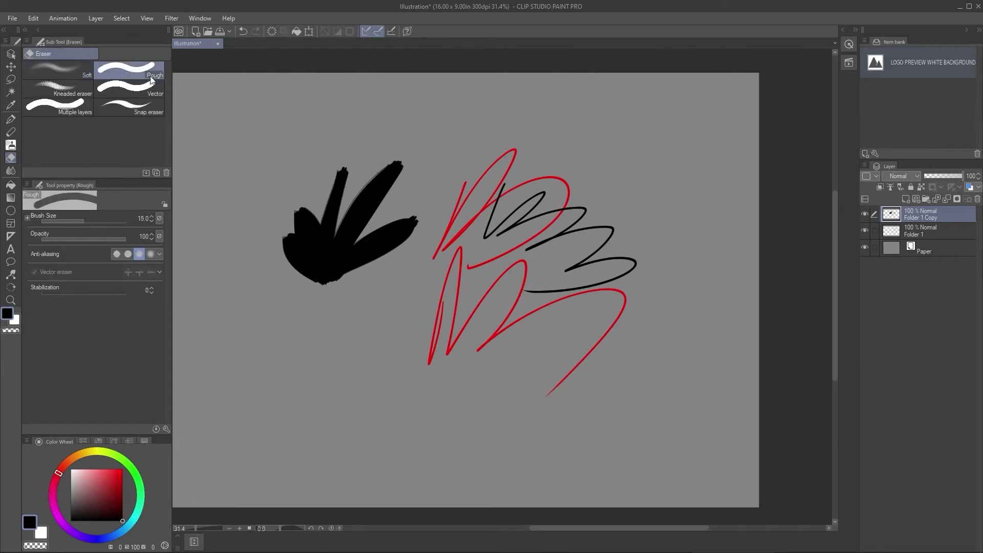
key("bracketright")
key("bracketright")
key("bracketright")
key("bracketright")
key("bracketright")
mouse_move(298, 169)
left_mouse_down()
mouse_move(323, 279)
mouse_move(379, 174)
mouse_move(418, 235)
left_mouse_up()
key("ctrl+z")
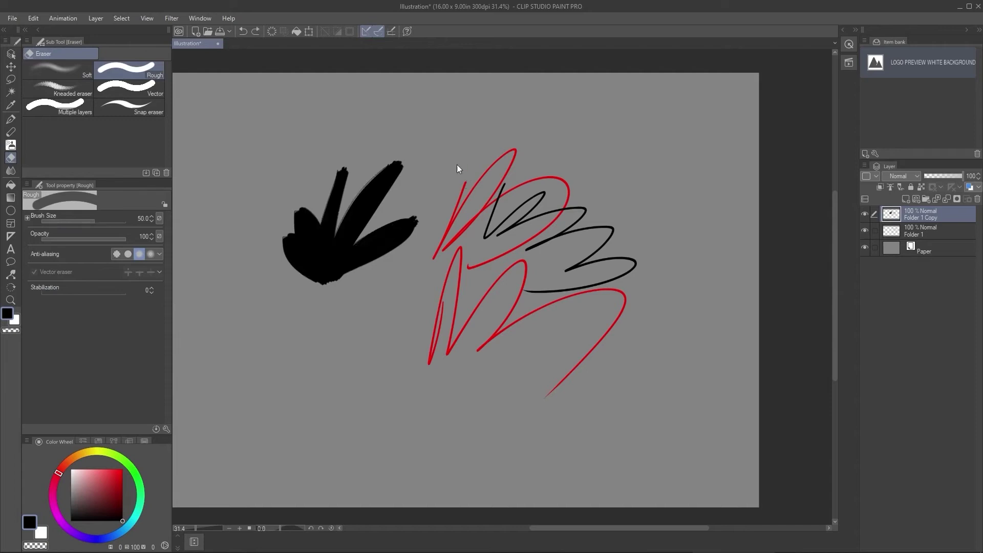
With Bit husky 2 in transparent colour, cut gaps through the black shape's fingers and blob.
left_click(11, 145)
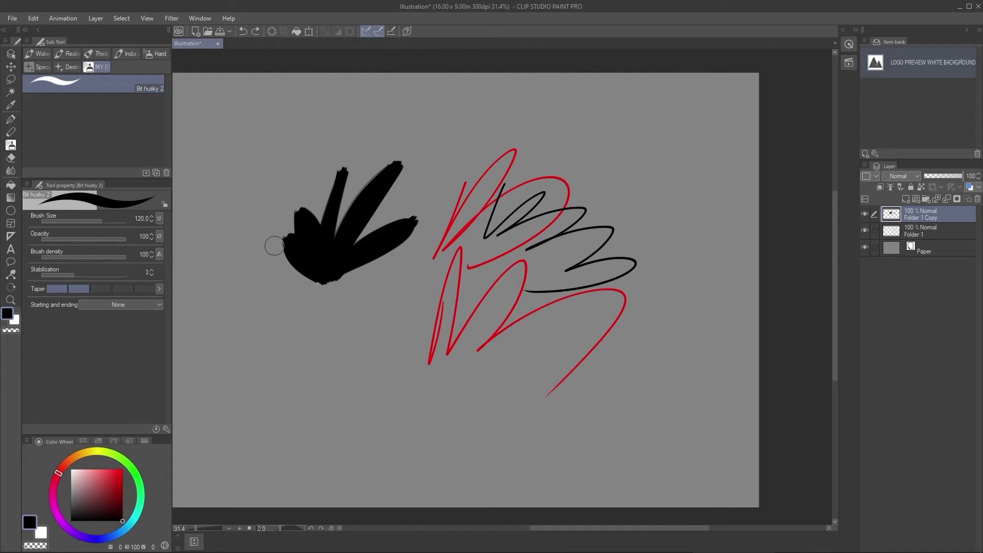
left_click(13, 332)
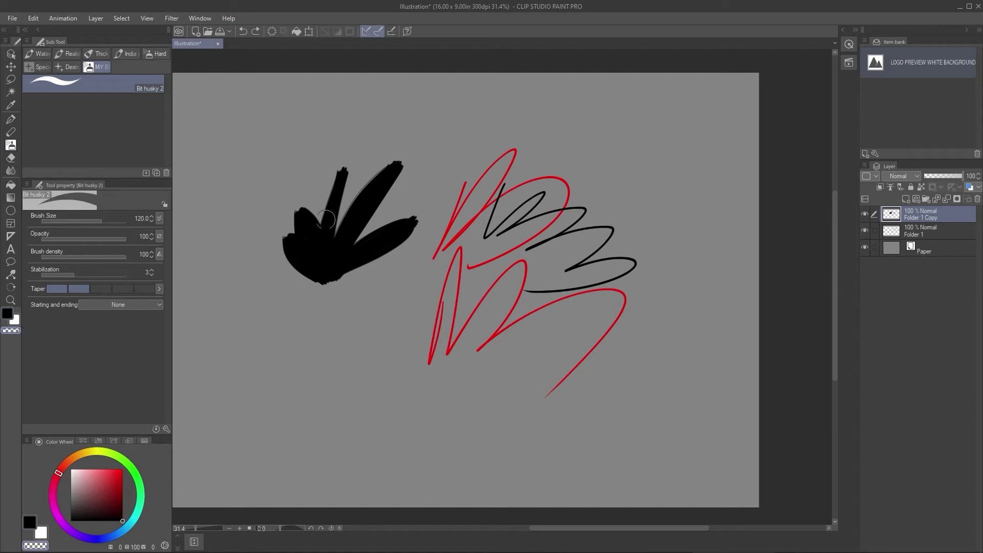
mouse_move(322, 207)
left_mouse_down()
mouse_move(316, 279)
mouse_move(341, 174)
left_mouse_up()
mouse_move(325, 279)
left_mouse_down()
mouse_move(384, 174)
mouse_move(353, 233)
left_mouse_up()
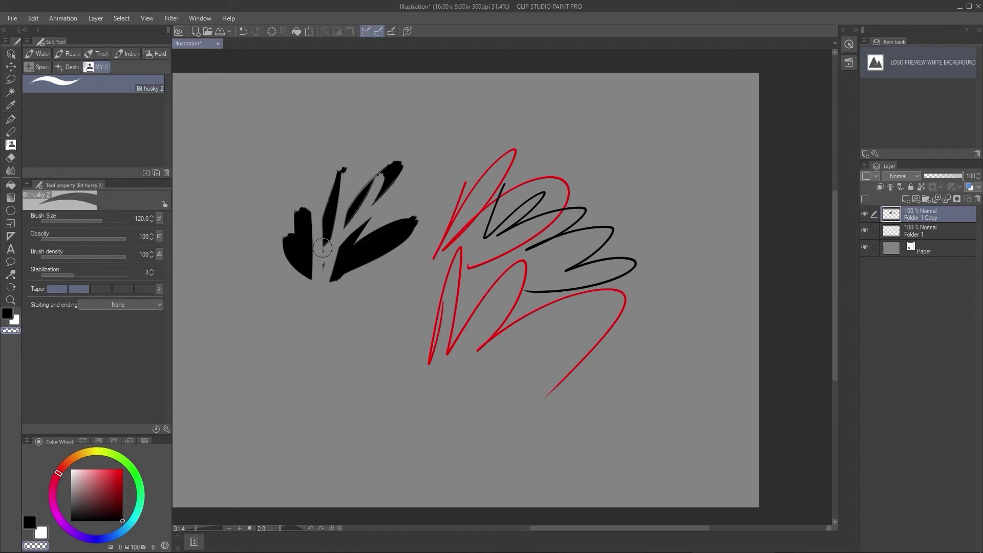
mouse_move(412, 215)
left_mouse_down()
mouse_move(327, 248)
mouse_move(404, 225)
left_mouse_up()
mouse_move(294, 212)
left_mouse_down()
mouse_move(328, 286)
mouse_move(293, 232)
mouse_move(400, 235)
left_mouse_up()
left_click_drag(360, 191, 344, 251)
mouse_move(299, 210)
left_mouse_down()
mouse_move(323, 252)
mouse_move(346, 215)
left_mouse_up()
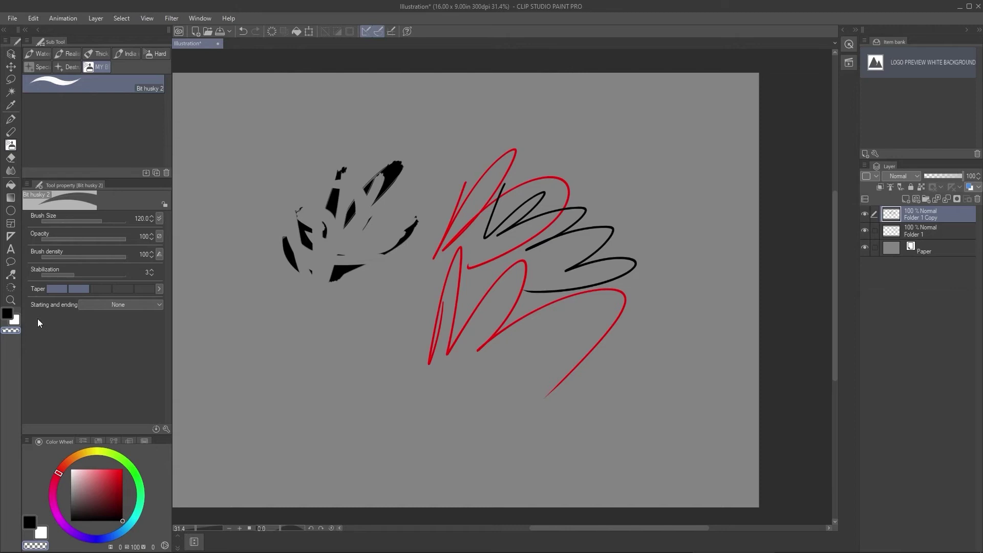
Paint a white zigzag below the black strokes and a black zigzag at the lower left.
key("x")
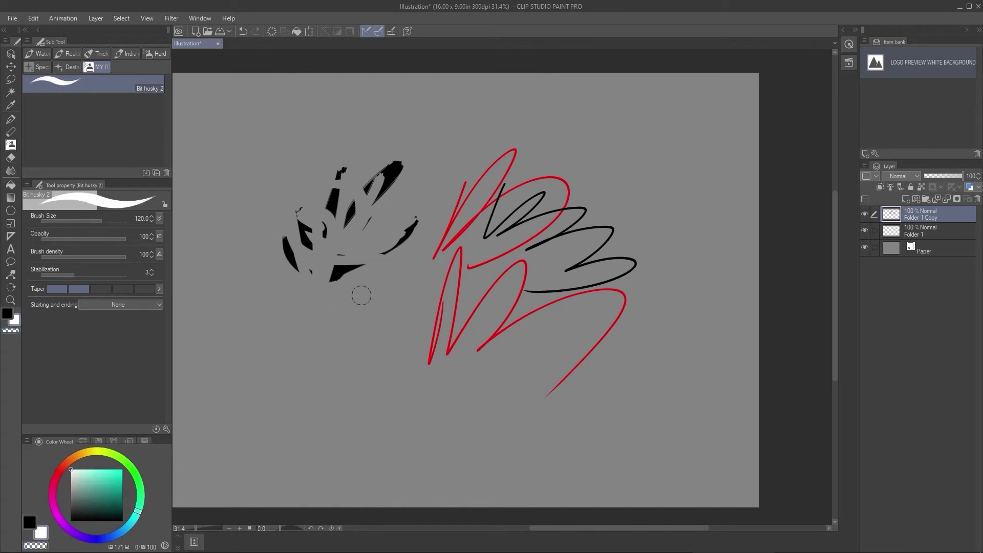
key("x")
key("x")
key("x")
key("x")
mouse_move(325, 313)
left_mouse_down()
mouse_move(337, 359)
mouse_move(423, 319)
left_mouse_up()
key("x")
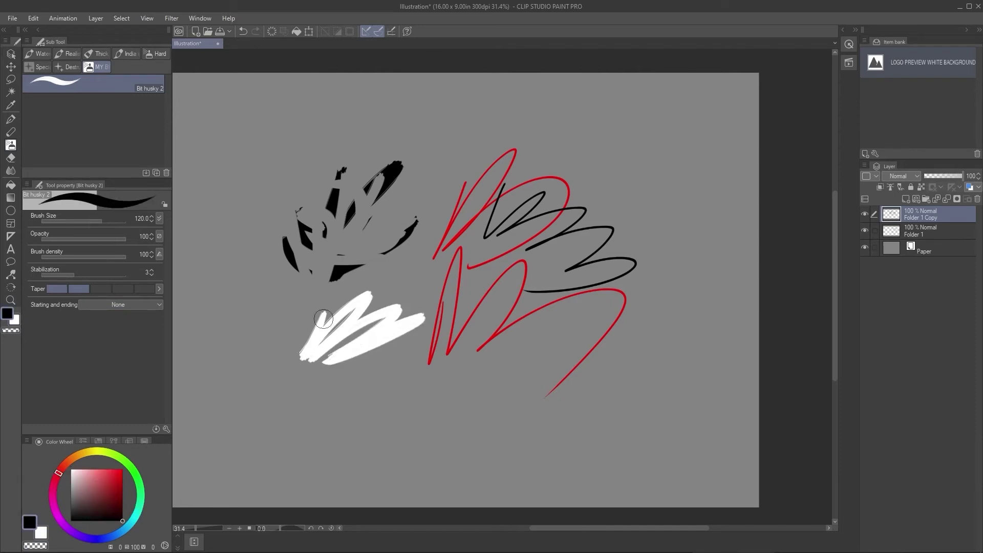
mouse_move(271, 338)
left_mouse_down()
mouse_move(258, 367)
mouse_move(232, 382)
left_mouse_up()
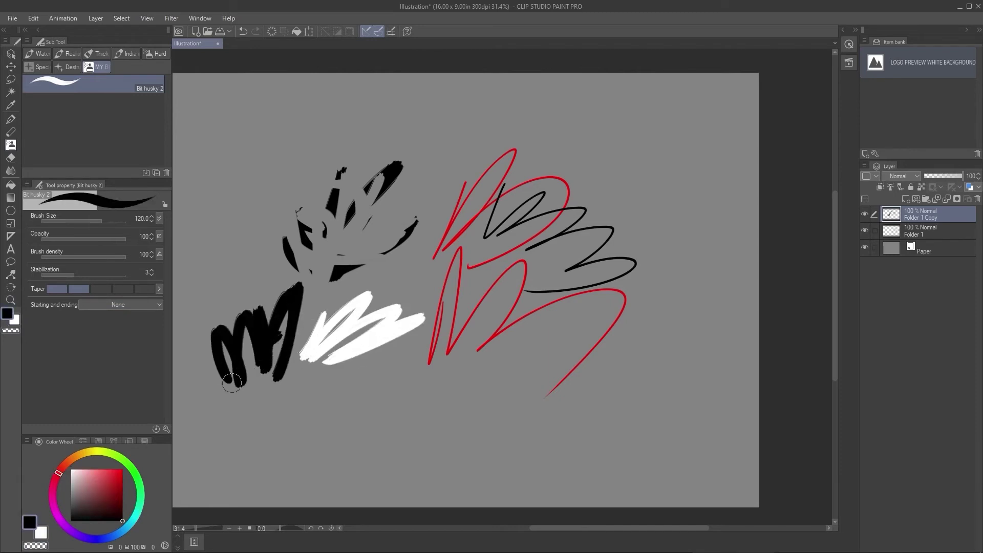
Switch to transparent colour and erase four slanted bands through the zigzags and red lines.
key("c")
left_click_drag(186, 368, 440, 305)
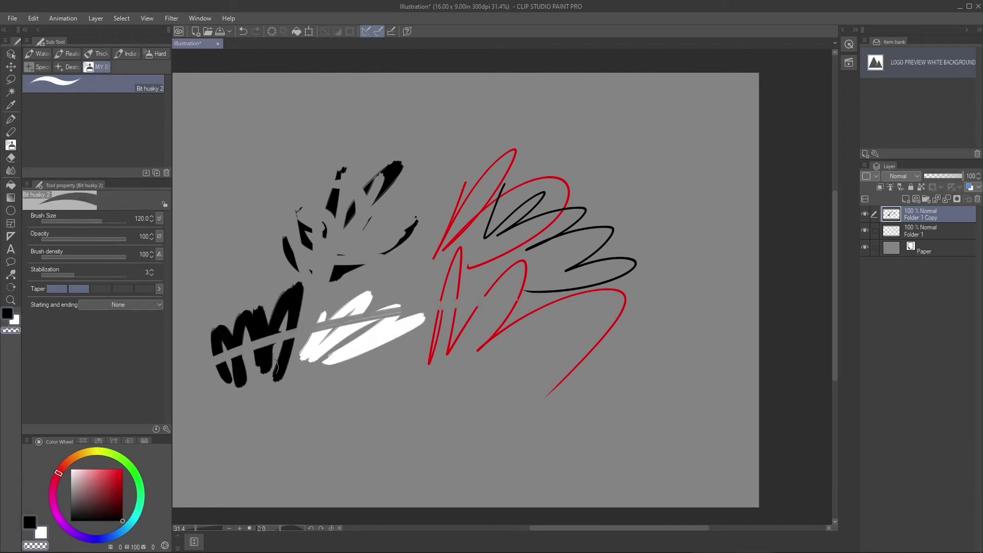
left_click_drag(215, 382, 435, 344)
left_click_drag(213, 361, 426, 315)
left_click_drag(221, 342, 300, 307)
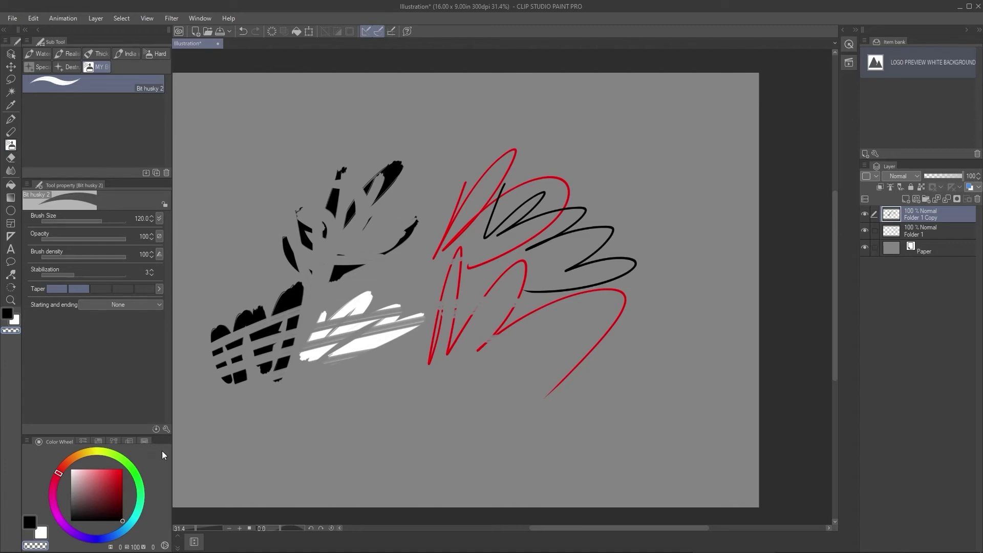
Pick a dark red on the Color Wheel, switch it to the triangle picker, and refine the shade.
mouse_move(114, 467)
left_mouse_down()
mouse_move(121, 497)
mouse_move(82, 513)
mouse_move(88, 497)
mouse_move(74, 518)
mouse_move(113, 499)
mouse_move(105, 510)
mouse_move(84, 504)
mouse_move(72, 471)
mouse_move(119, 468)
left_mouse_up()
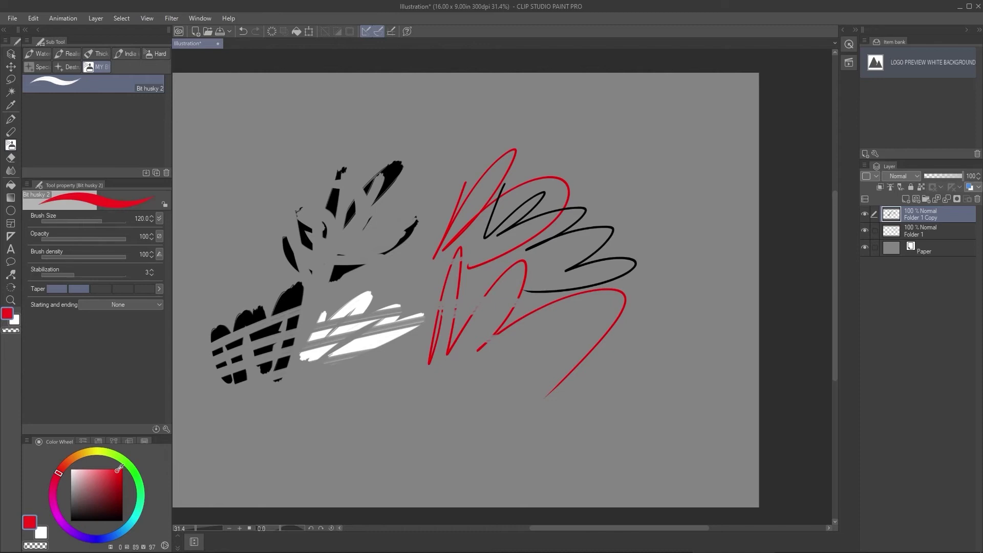
left_click(165, 545)
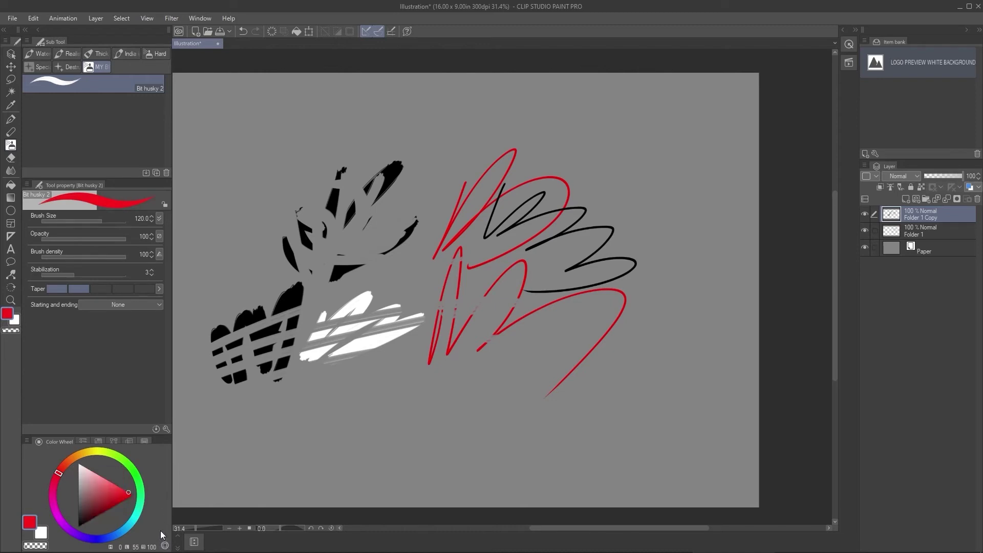
mouse_move(88, 491)
left_mouse_down()
mouse_move(82, 466)
mouse_move(109, 504)
mouse_move(118, 497)
mouse_move(87, 484)
mouse_move(110, 500)
mouse_move(103, 503)
left_mouse_up()
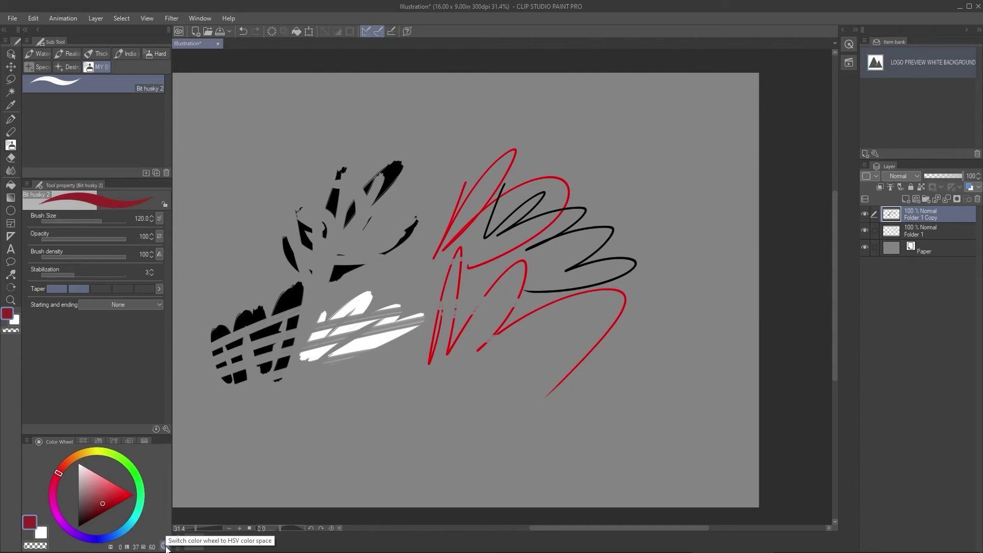
left_click(208, 19)
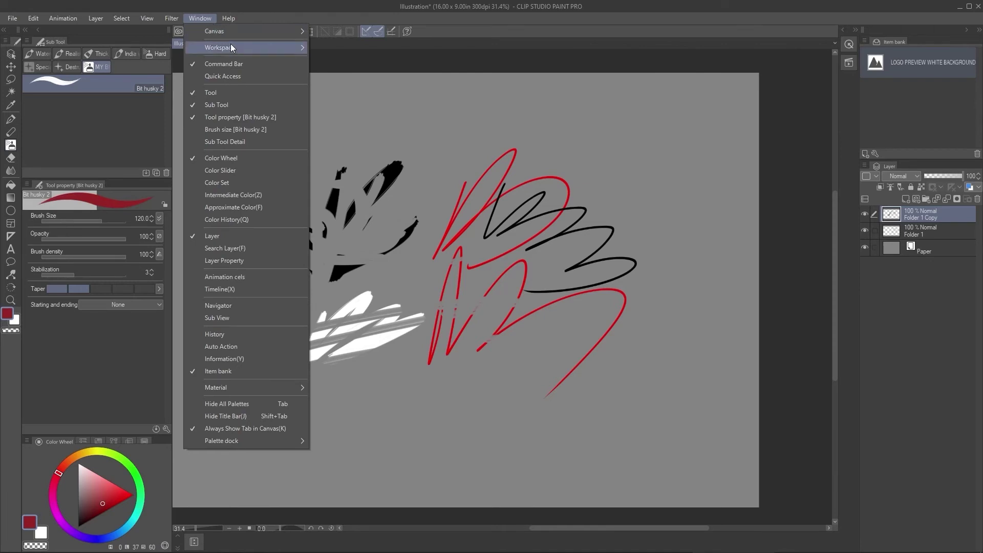
mouse_move(255, 47)
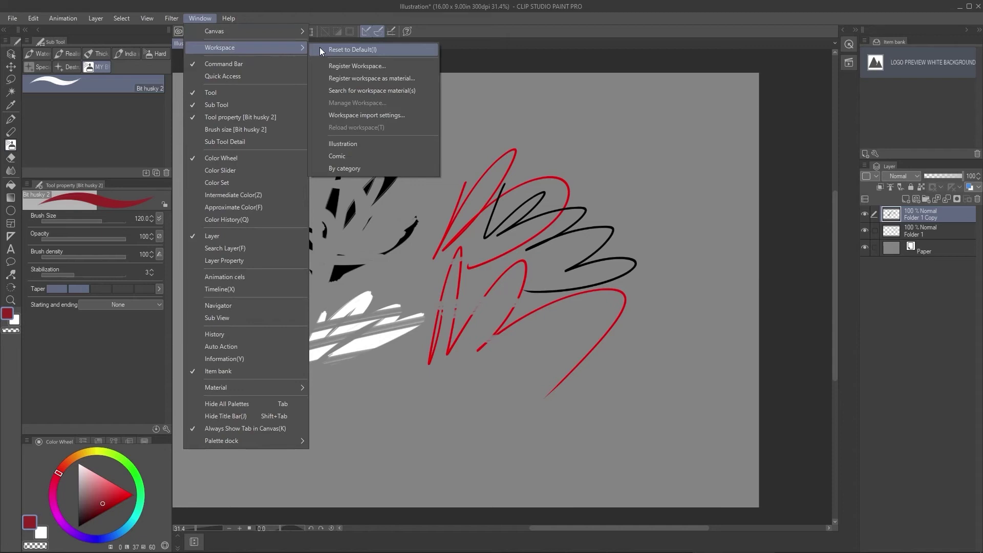
left_click(404, 67)
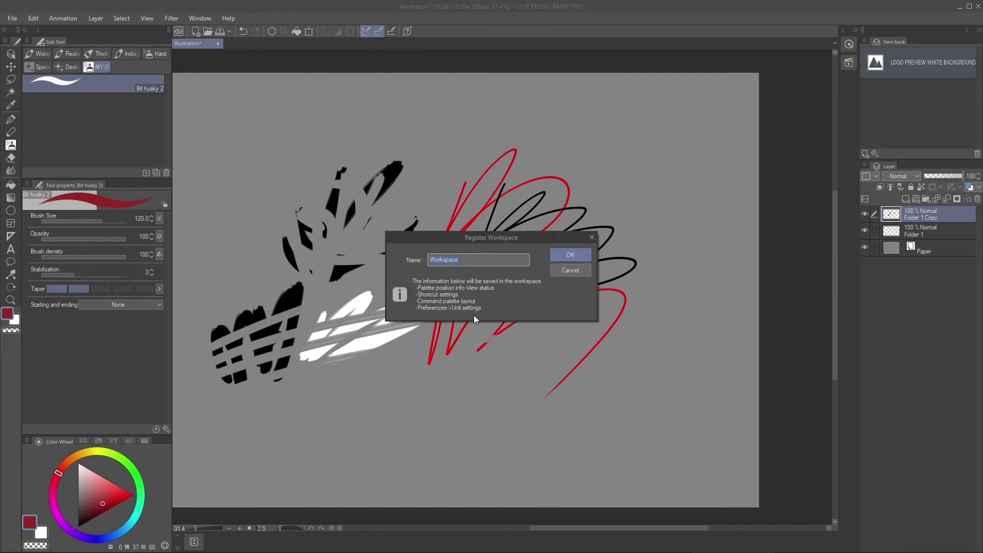
left_click(569, 270)
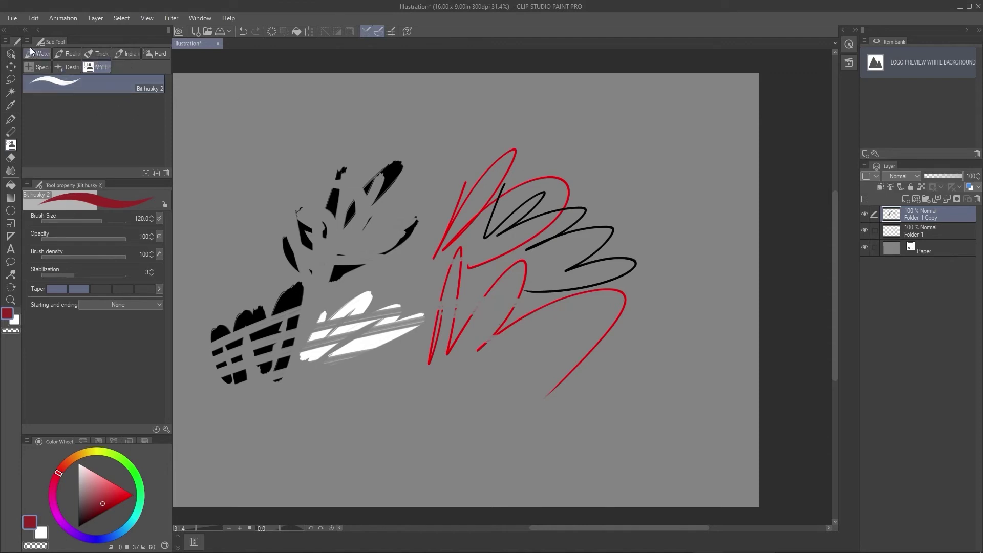
In Shortcut Settings, confirm the Color Wheel pop-up palette is assigned to the U shortcut.
left_click(13, 21)
left_click(13, 21)
left_click(17, 21)
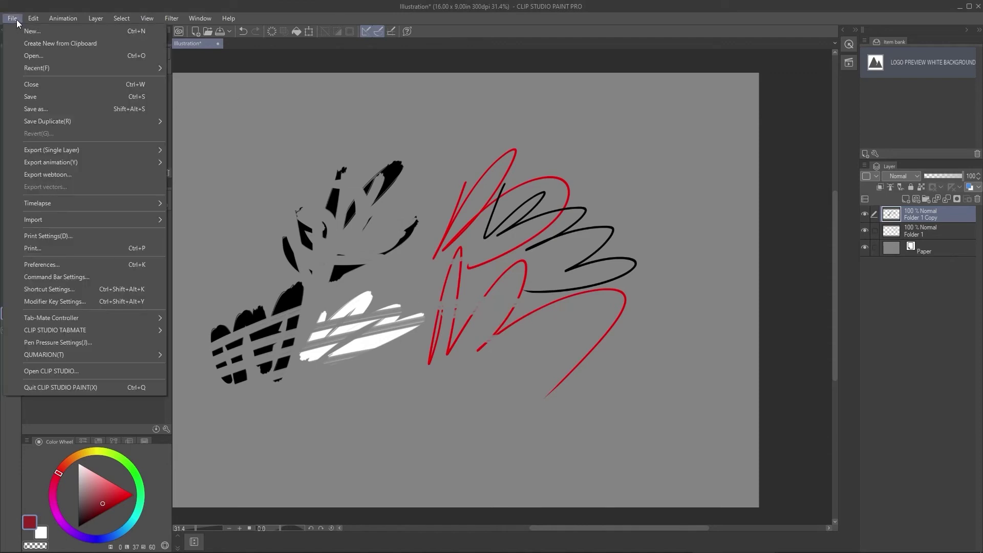
left_click(86, 289)
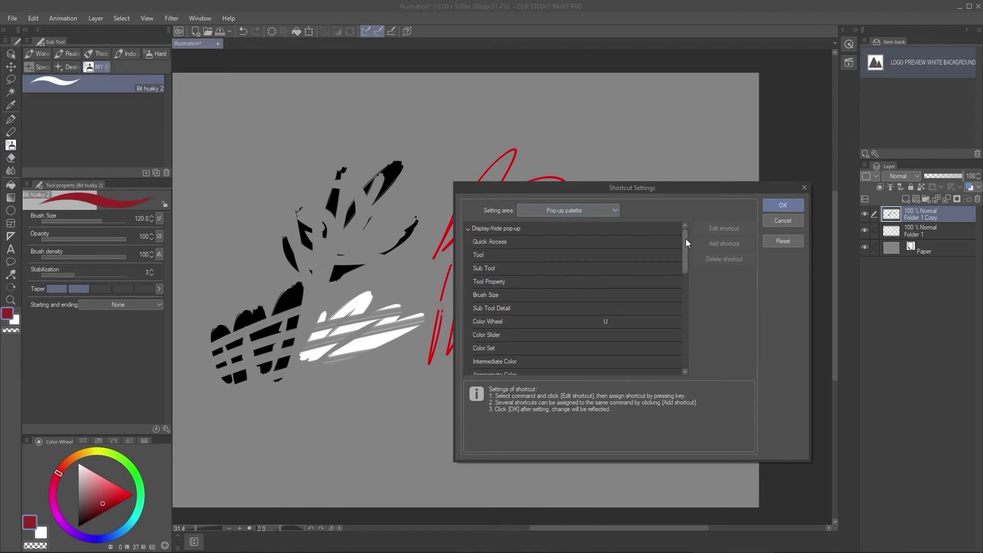
mouse_move(685, 238)
left_mouse_down()
mouse_move(680, 364)
mouse_move(690, 234)
left_mouse_up()
scroll(686, 243, "down", 2)
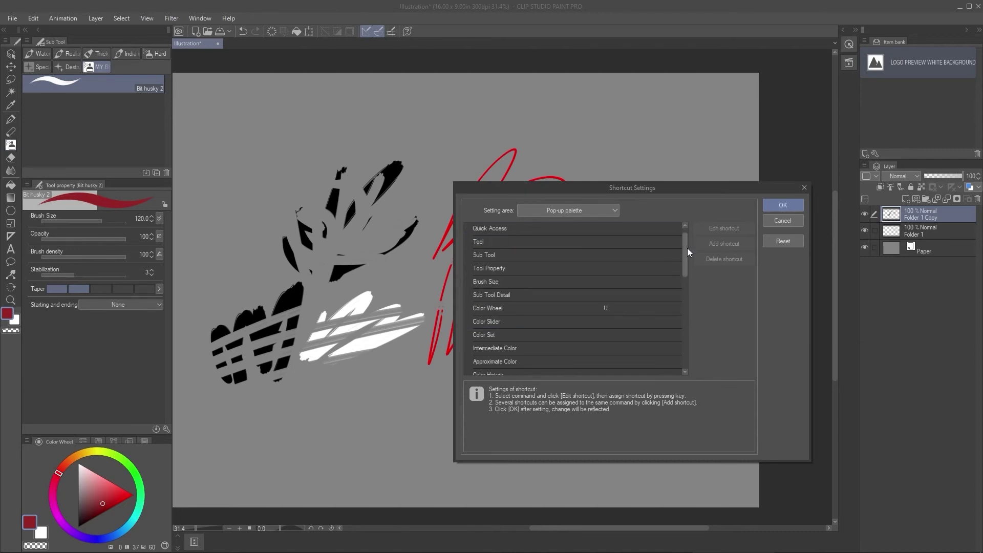
left_click(779, 206)
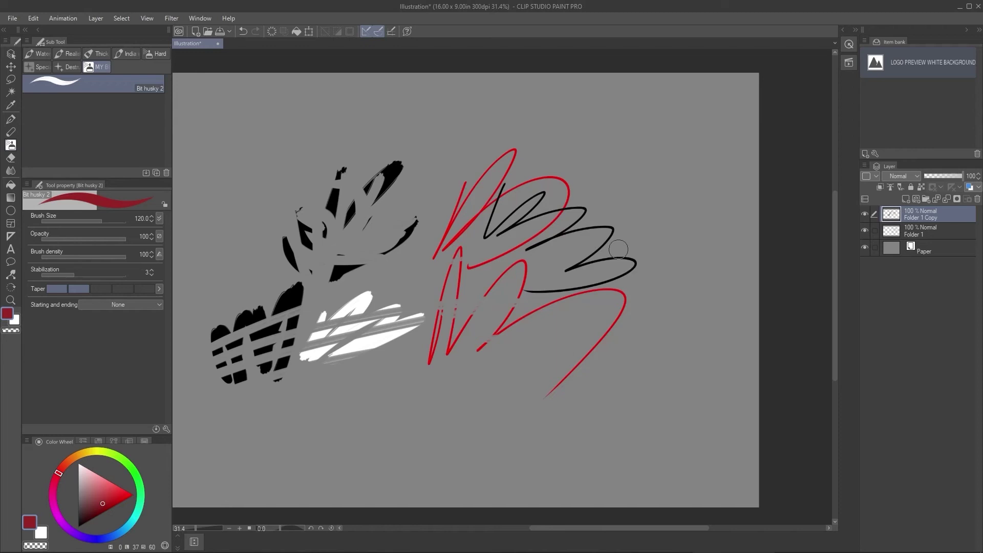
Summon the pop-up Color Wheel with C and paint a pink stroke and maroon strokes.
key("c")
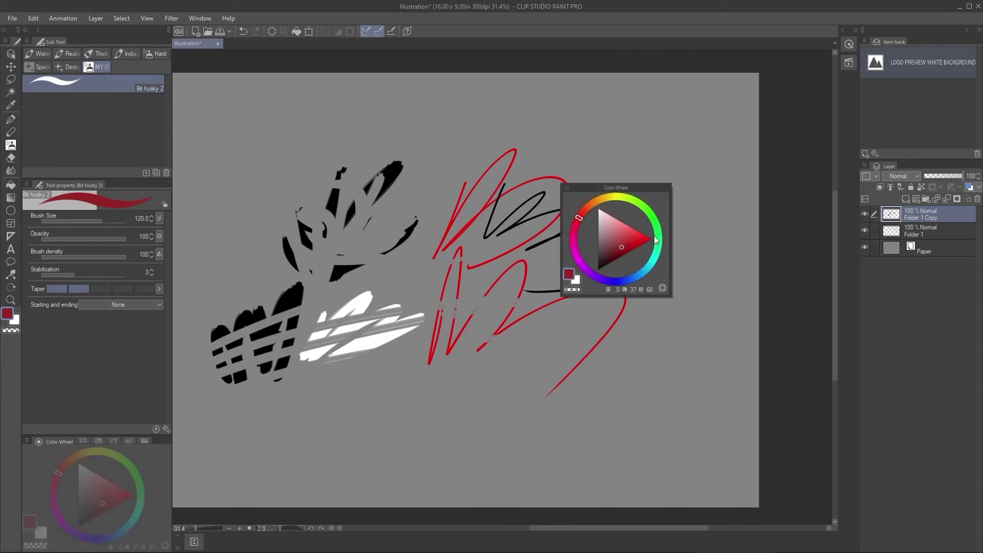
left_click_drag(622, 230, 630, 225)
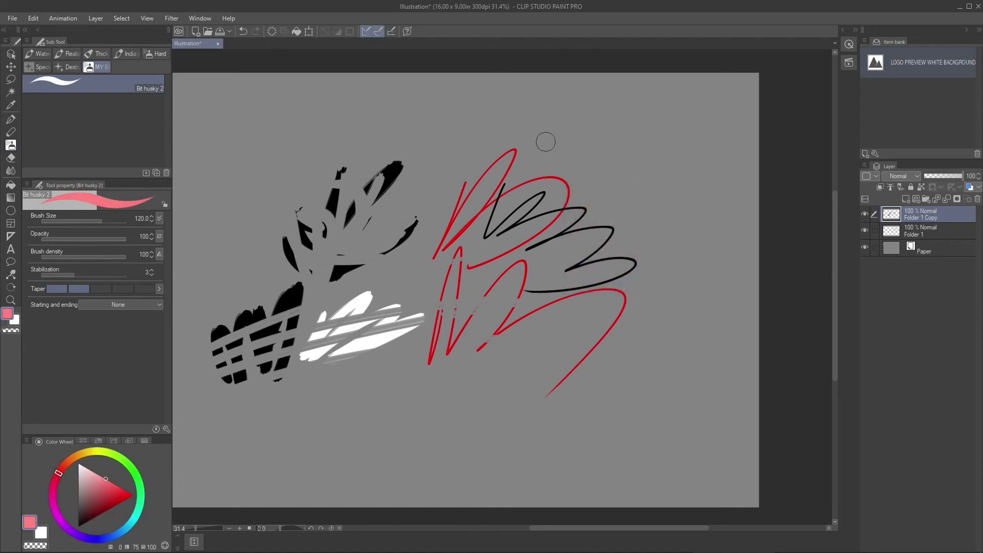
mouse_move(605, 86)
left_mouse_down()
mouse_move(565, 139)
mouse_move(571, 394)
mouse_move(479, 200)
left_mouse_up()
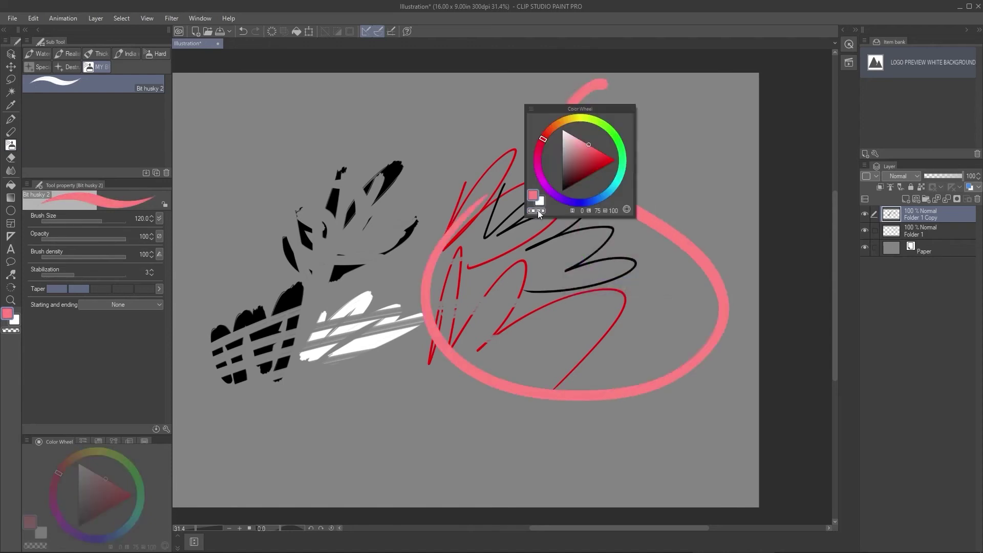
left_click(573, 175)
mouse_move(472, 148)
left_mouse_down()
mouse_move(446, 287)
mouse_move(471, 271)
left_mouse_up()
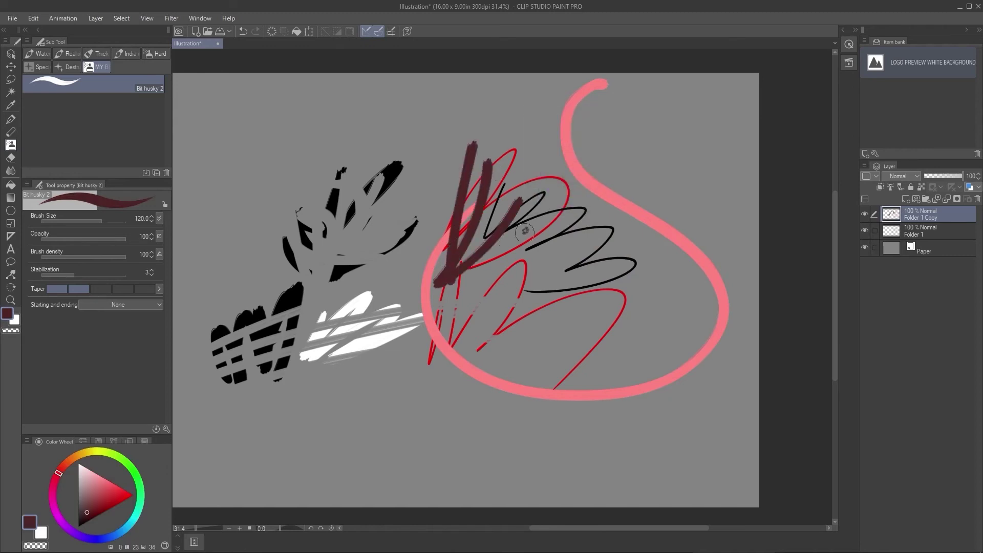
Paint a red zigzag inside the pink loop, pink V and zigzag scribbles, and a dark red squiggle.
left_click(502, 266)
mouse_move(635, 268)
left_mouse_down()
mouse_move(543, 364)
mouse_move(589, 337)
mouse_move(659, 327)
left_mouse_up()
left_click(558, 283)
mouse_move(343, 300)
left_mouse_down()
mouse_move(345, 410)
mouse_move(369, 298)
left_mouse_up()
mouse_move(327, 404)
left_mouse_down()
mouse_move(429, 374)
mouse_move(463, 384)
mouse_move(375, 377)
mouse_move(334, 400)
mouse_move(308, 368)
left_mouse_up()
left_click(327, 387)
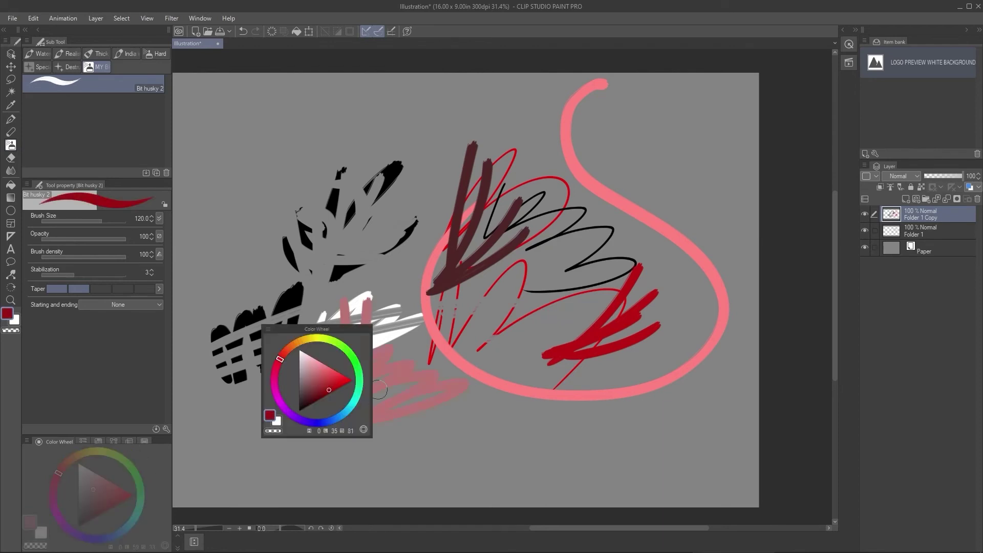
mouse_move(392, 384)
left_mouse_down()
mouse_move(429, 390)
mouse_move(397, 435)
left_mouse_up()
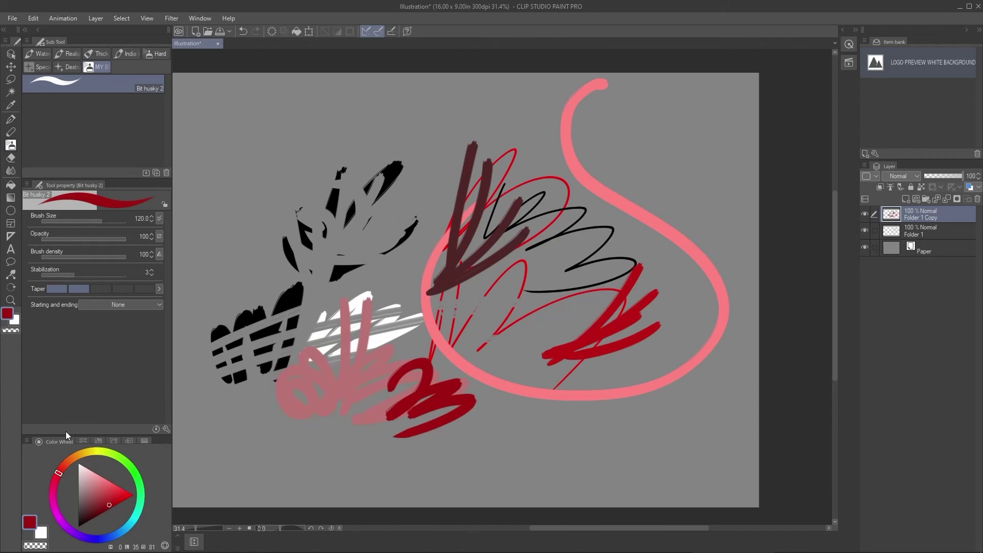
Detach and close the Color Wheel palette, then paint dark red strokes in RGB 101/0/0.
left_click_drag(50, 440, 330, 283)
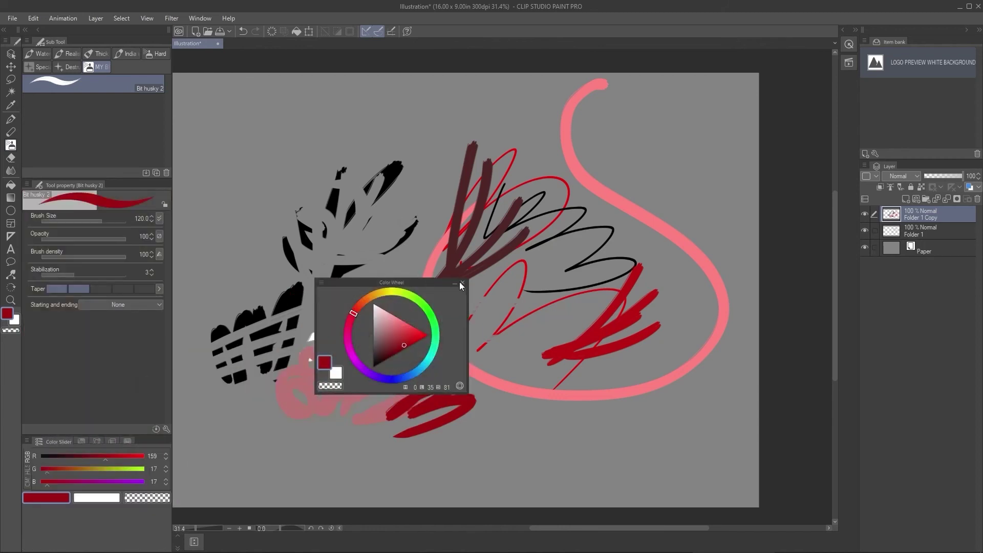
left_click(462, 282)
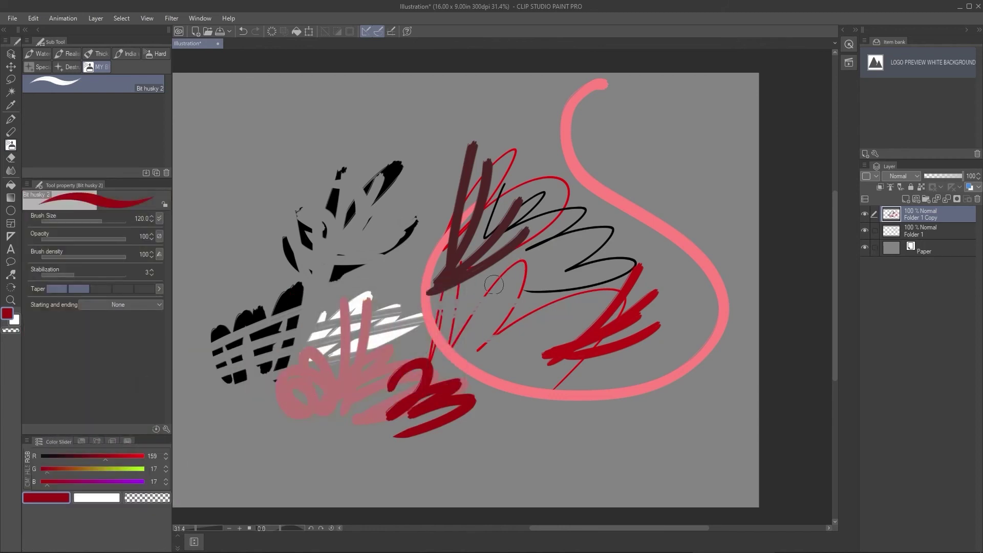
right_click(463, 291)
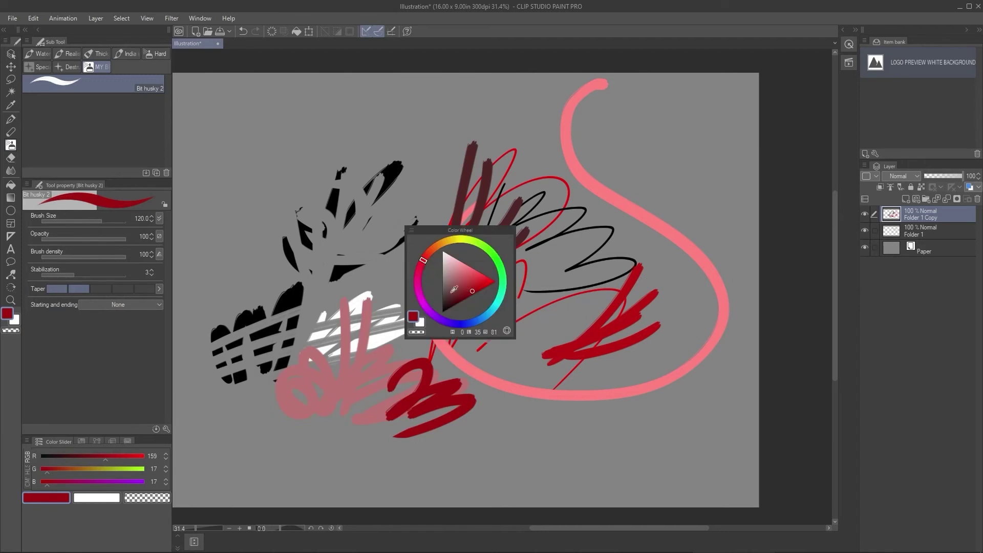
left_click(465, 299)
left_click(473, 300)
mouse_move(571, 213)
left_mouse_down()
mouse_move(556, 313)
mouse_move(578, 219)
mouse_move(604, 262)
left_mouse_up()
left_click_drag(220, 190, 394, 397)
In Preferences > Interface, set Interface color to Dark and drag Adjust density to minimum.
left_click(10, 18)
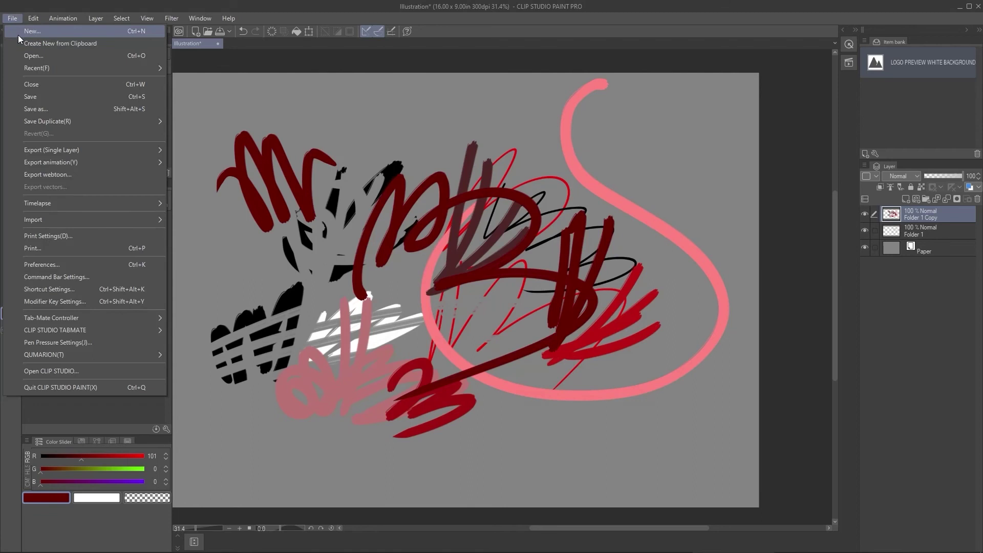
left_click(107, 263)
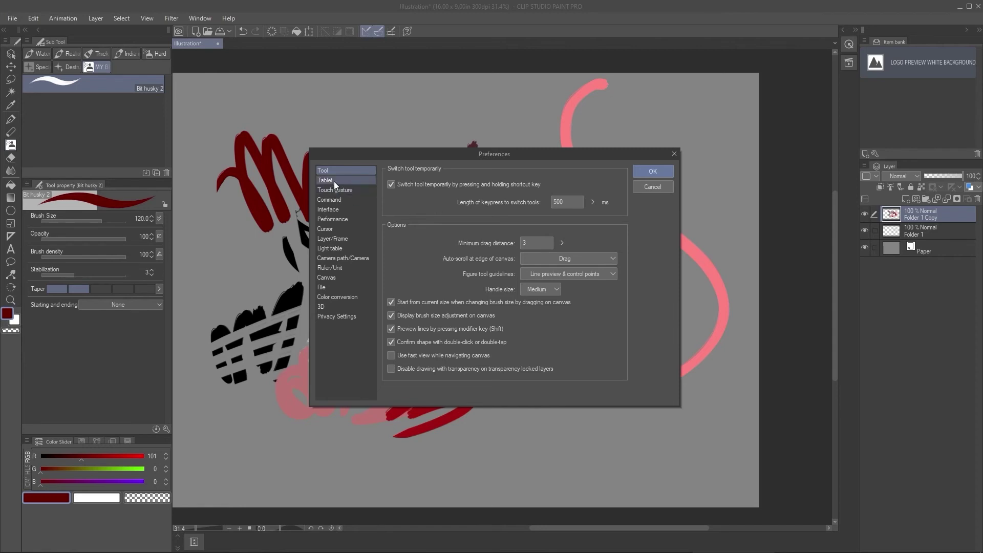
left_click(338, 209)
left_click(480, 225)
left_click(485, 236)
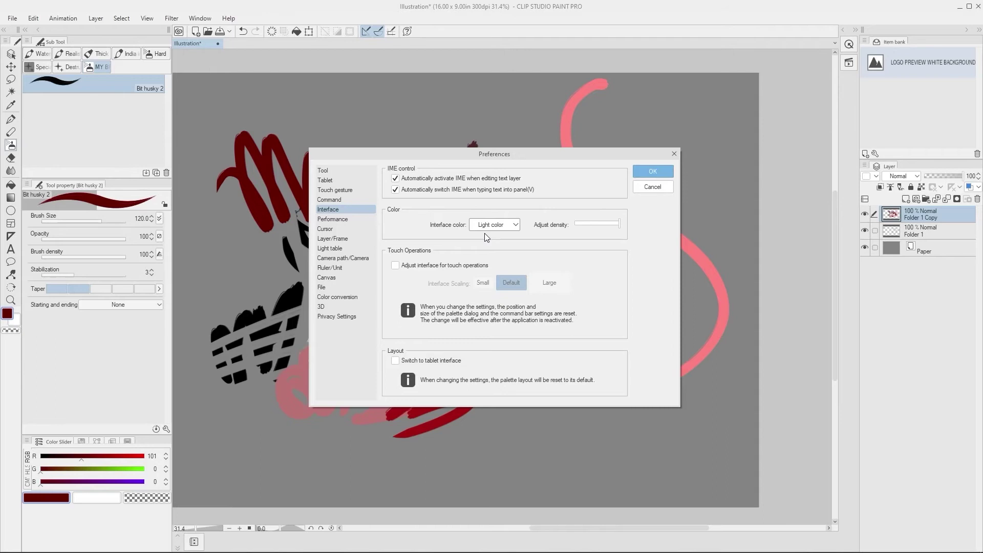
left_click(485, 229)
left_click(487, 226)
left_click(486, 227)
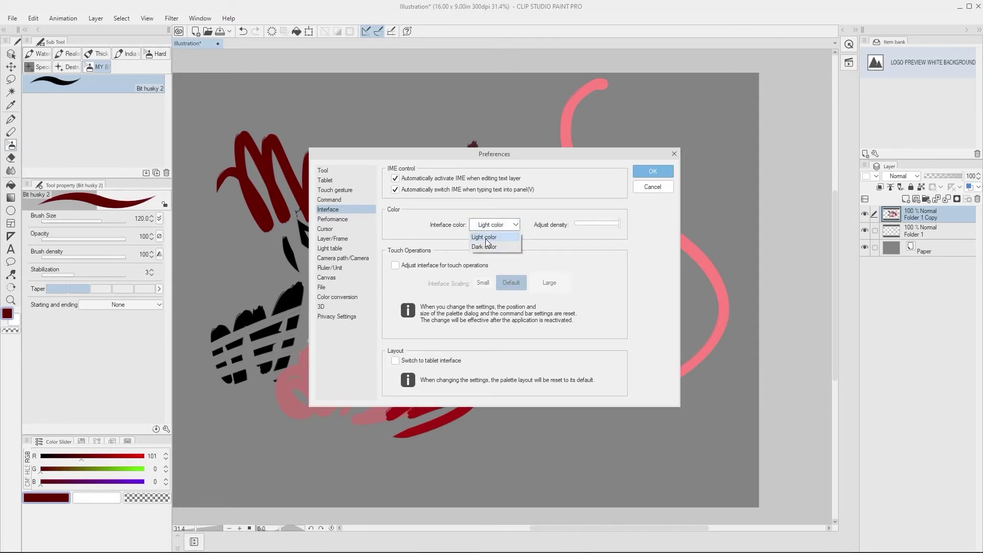
left_click(485, 239)
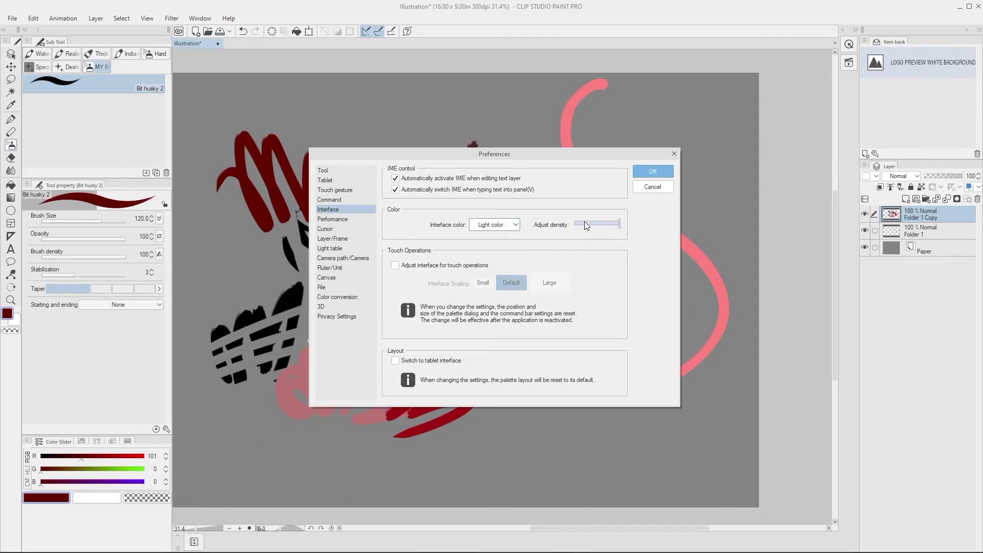
left_click_drag(592, 225, 531, 215)
left_click(512, 225)
left_click(507, 236)
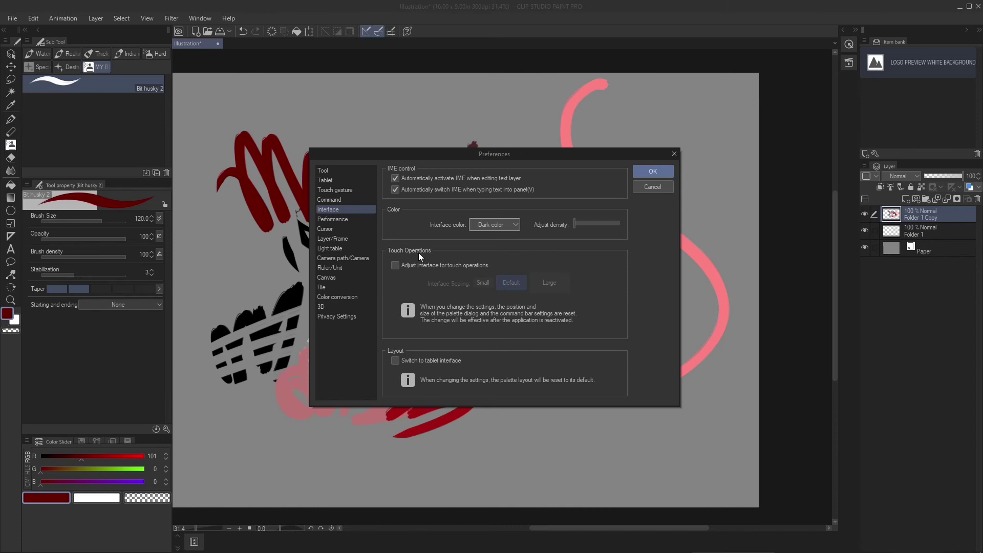
Enable Adjust interface for touch operations and set the scaling to Small.
left_click(429, 263)
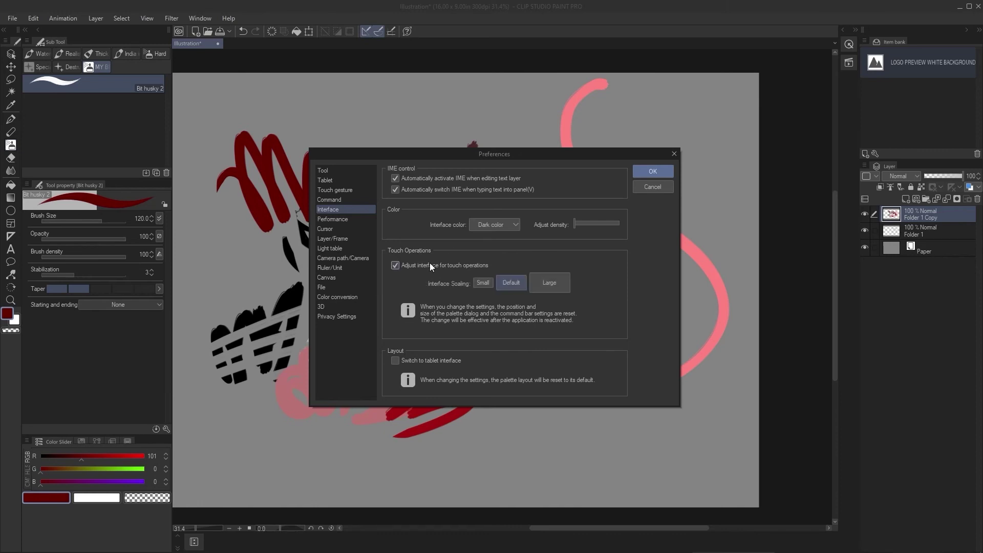
left_click(542, 284)
left_click(487, 285)
Apply the dark interface with OK and reopen Preferences to the Performance page.
left_click(653, 172)
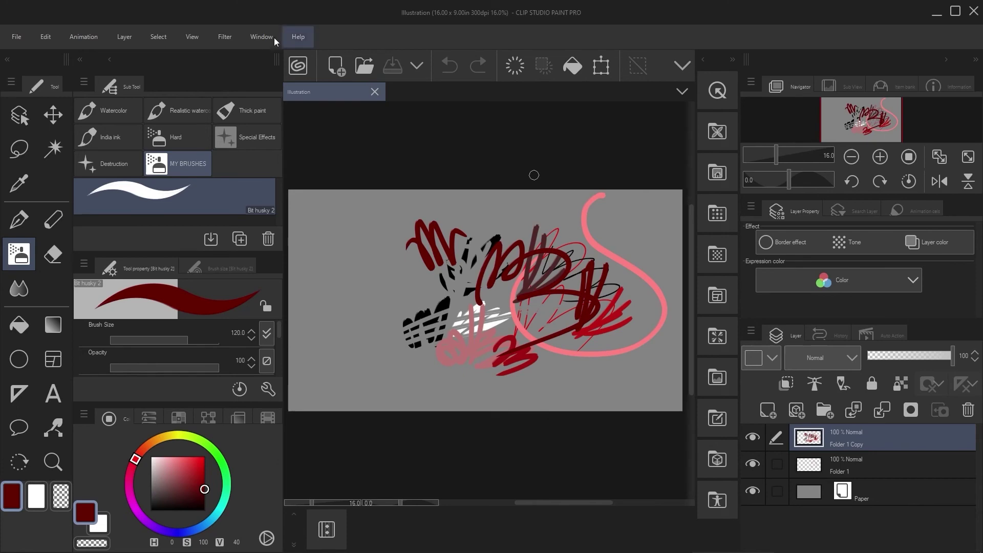
left_click(17, 37)
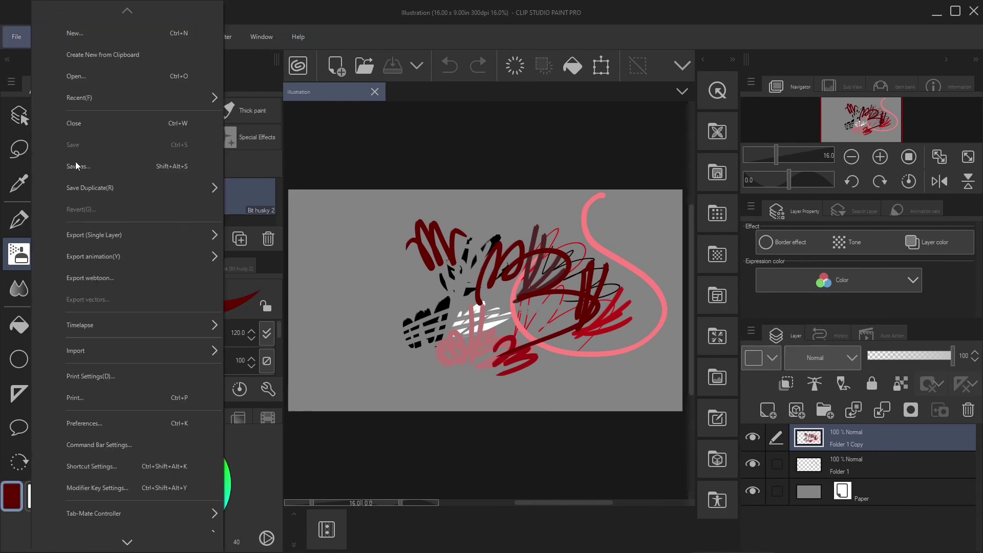
left_click(158, 423)
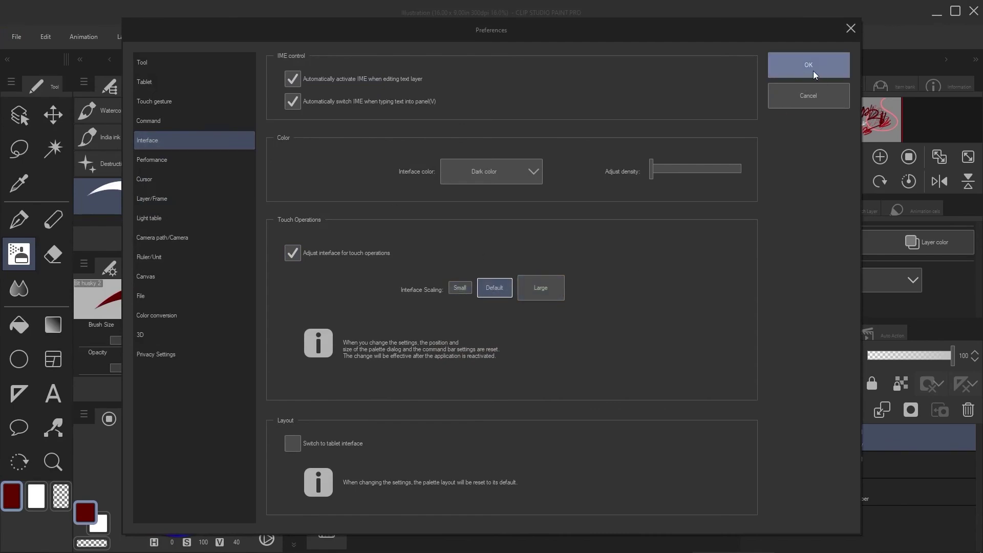
left_click(813, 71)
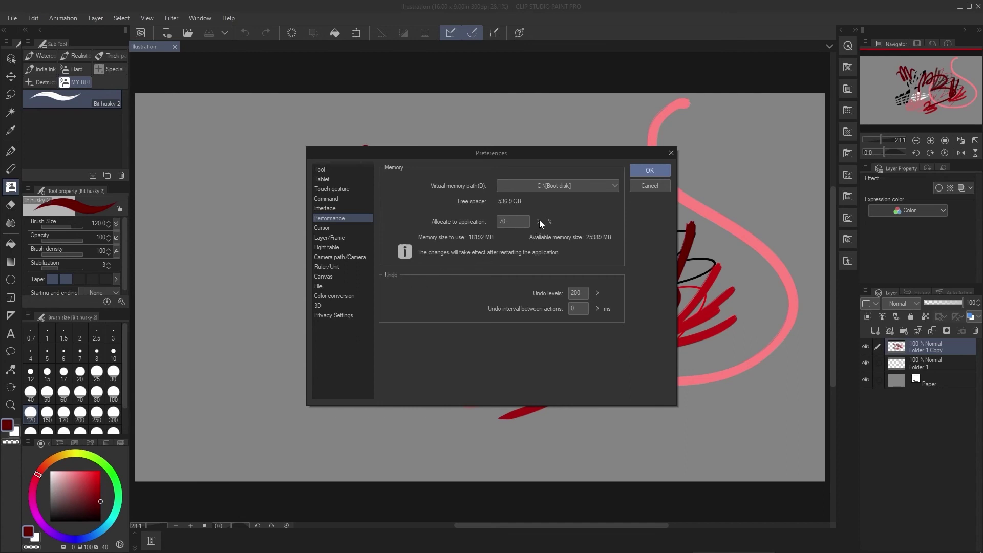
Set Allocate to application to 100% and check the virtual memory location list.
left_click(501, 224)
left_click(538, 222)
key("shift+Tab")
left_click(524, 187)
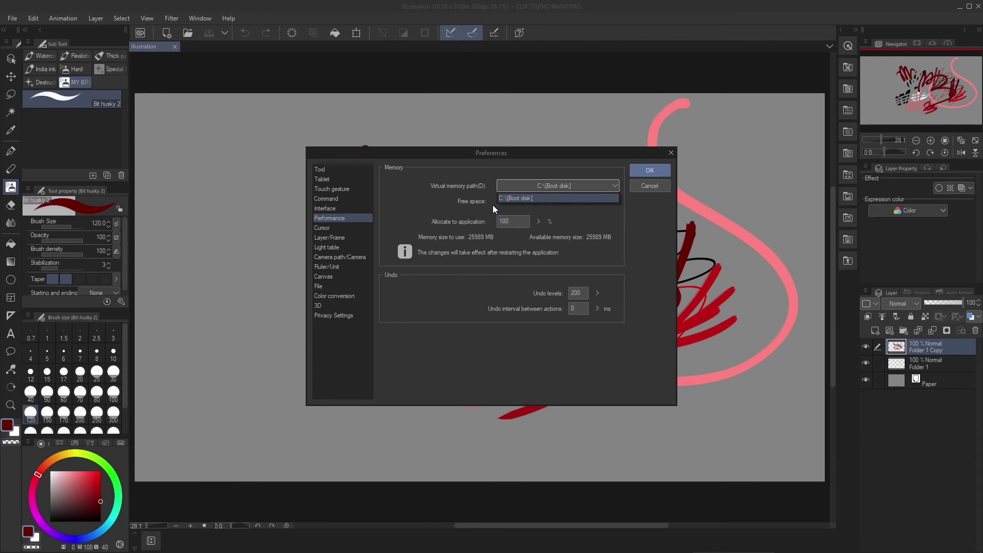
left_click(487, 271)
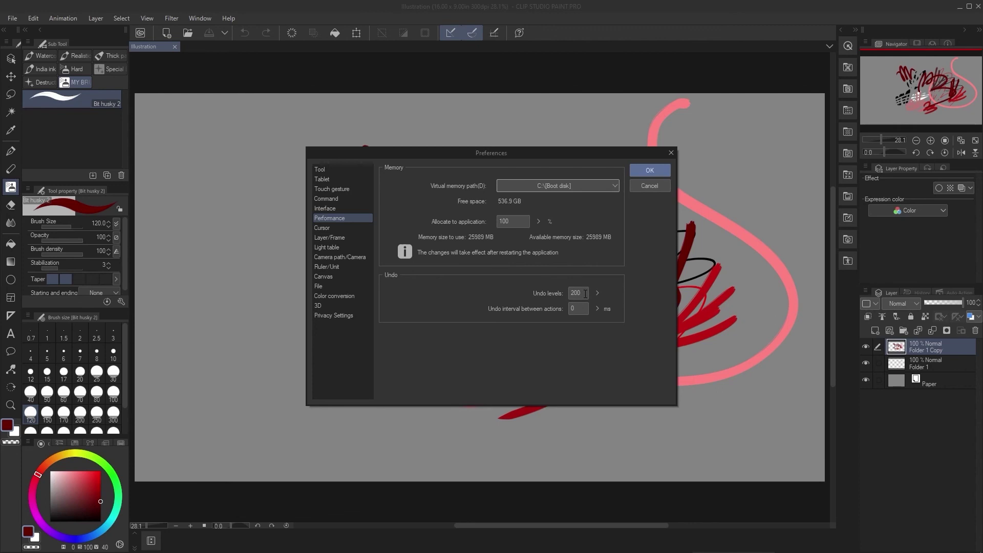
Change Undo levels to 100 and move on to the File page.
double_click(585, 293)
type("100")
left_click(361, 229)
Review the File, Touch gesture and Command pages, then close Preferences with OK.
key("Down")
key("Down")
key("Down")
key("Down")
key("Down")
key("Down")
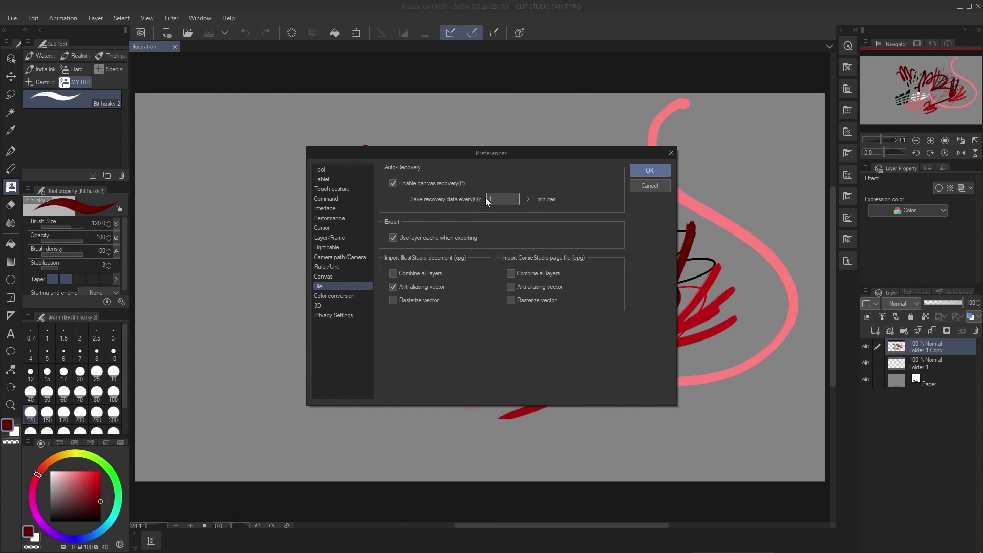
left_click(353, 189)
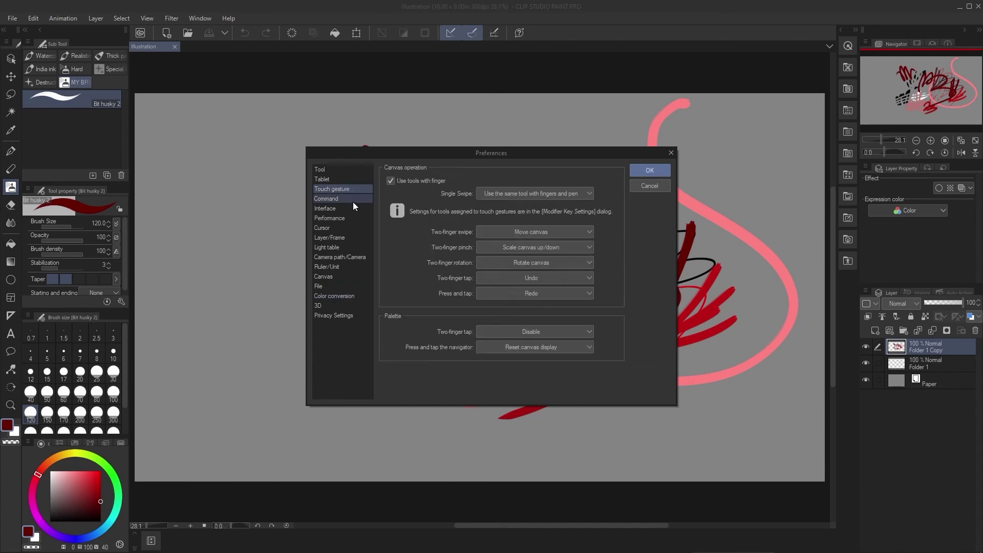
left_click(350, 201)
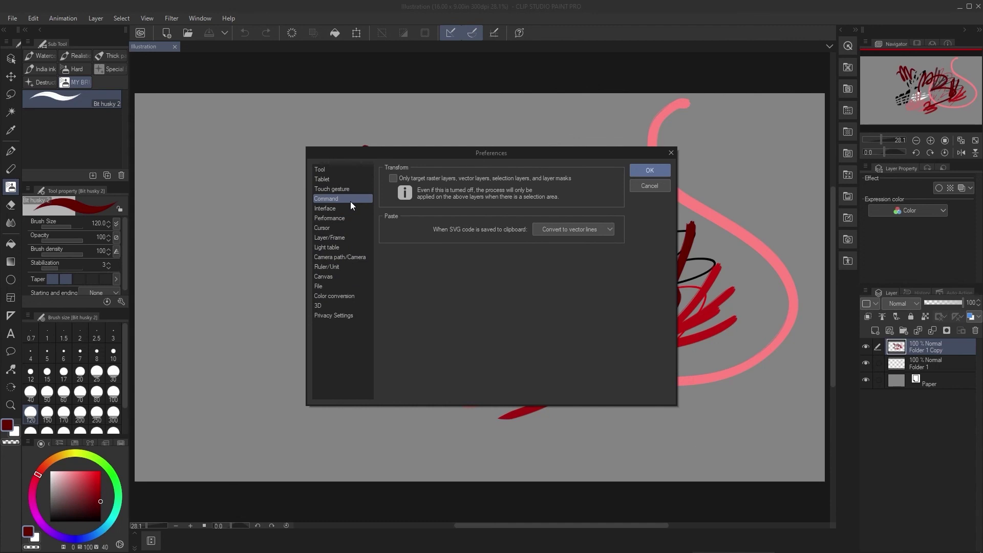
left_click(643, 186)
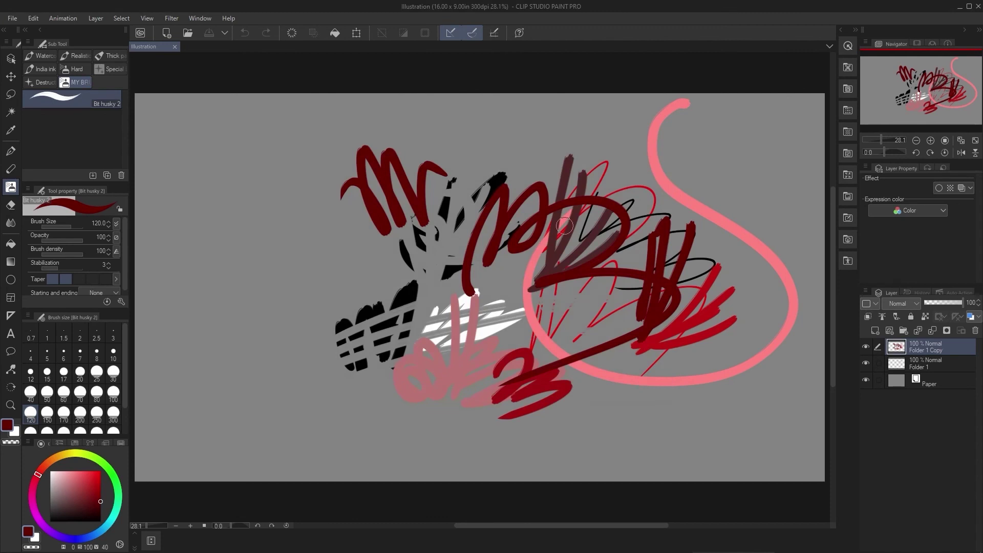
Paint a small dark red dab, add a new layer, and widen the right-hand panels.
left_click_drag(250, 259, 251, 284)
left_click(875, 330)
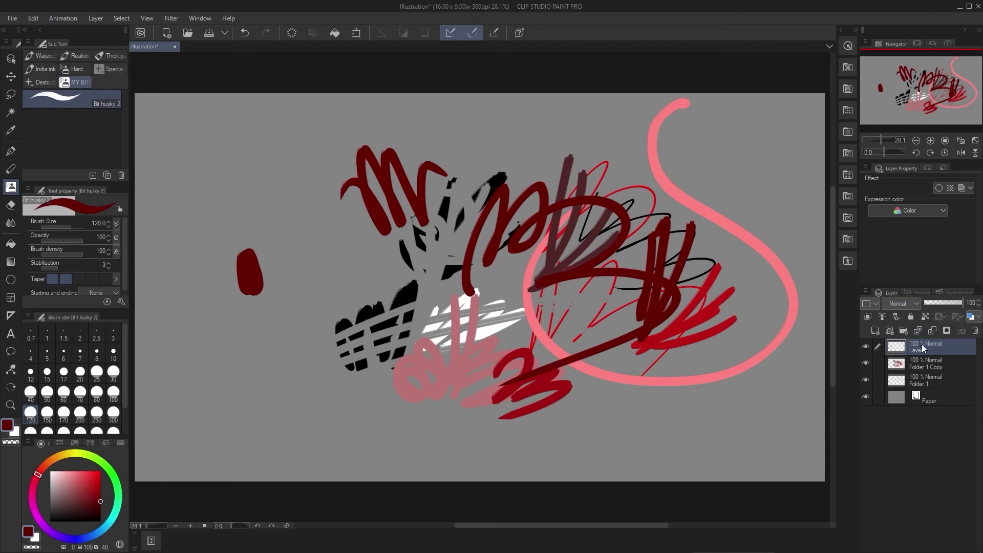
left_click_drag(859, 277, 697, 277)
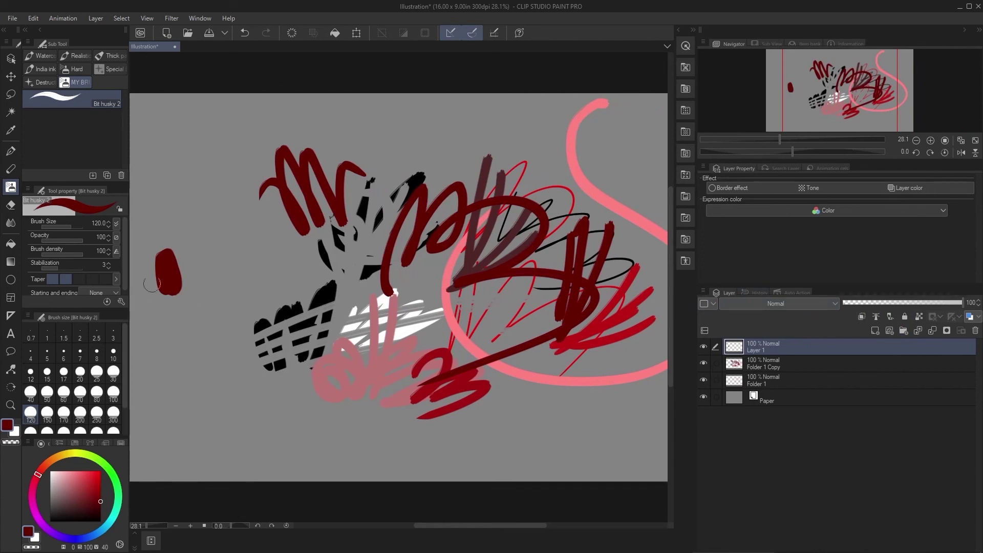
Set the Layer palette thumbnail size to Largest.
left_click(703, 291)
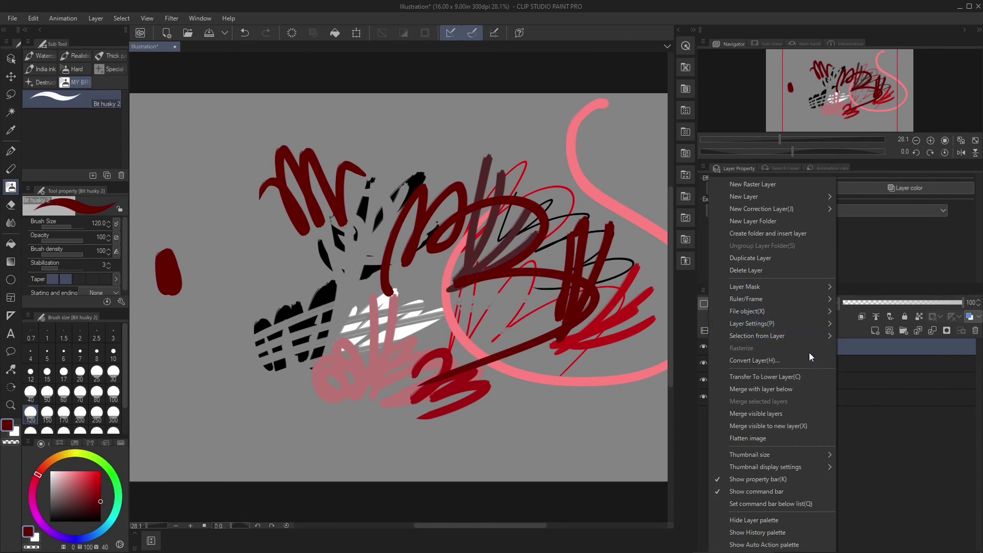
mouse_move(800, 456)
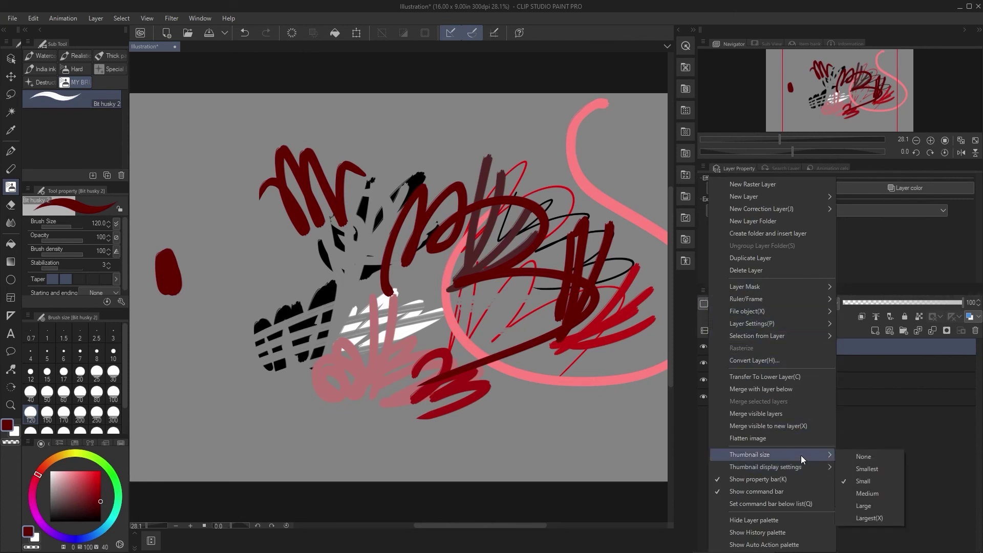
left_click(886, 516)
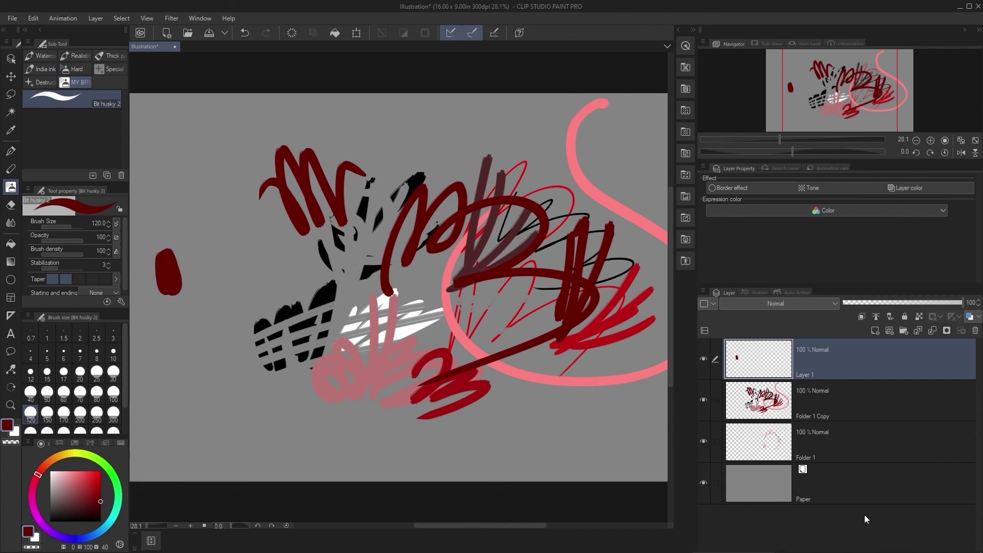
Try Ctrl+T rotations on Folder 1 Copy and Layer 1, cancelling both.
scroll(471, 236, "down", 2)
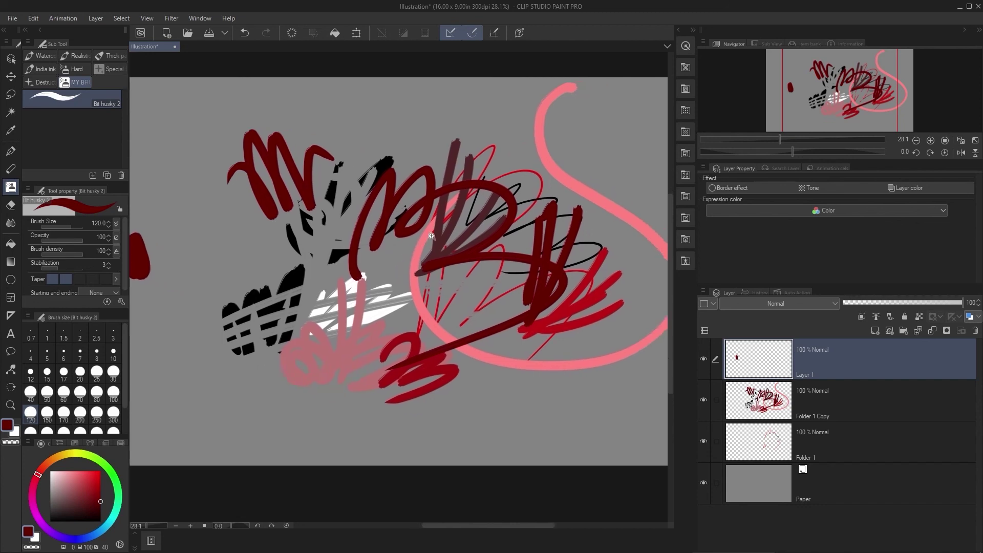
key("alt+bracketleft")
key("ctrl+t")
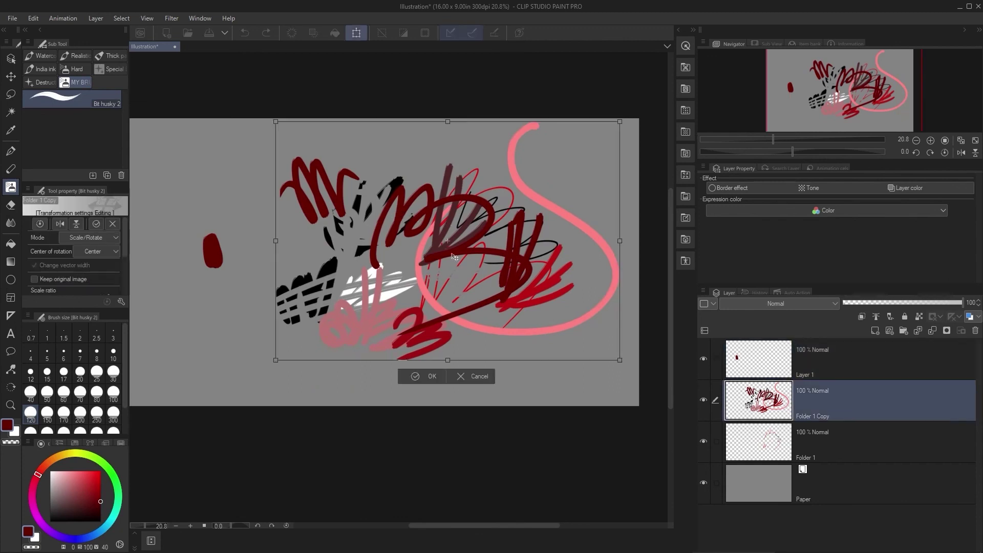
left_click_drag(401, 216, 409, 228)
key("Escape")
key("alt+bracketright")
key("ctrl+t")
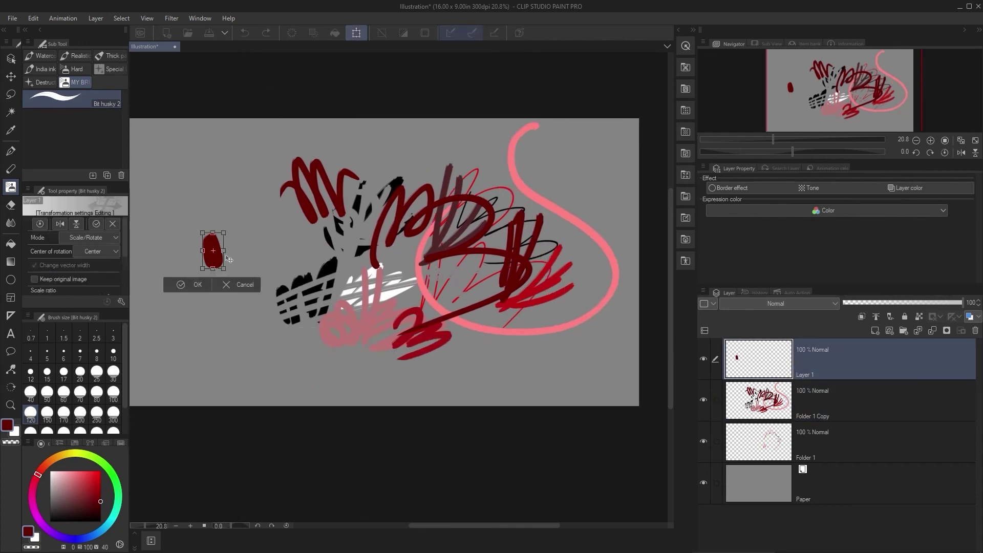
left_click_drag(250, 235, 239, 236)
key("Escape")
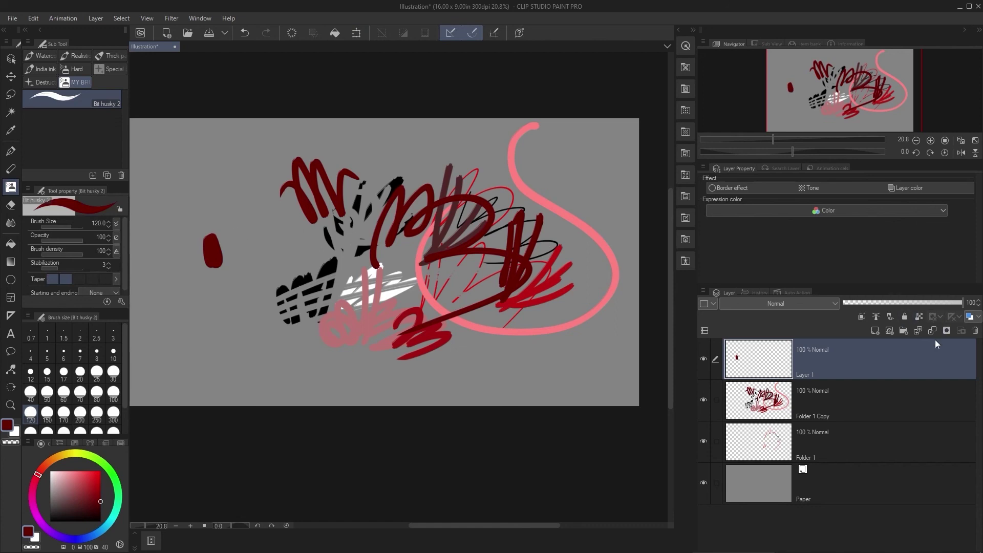
Add four empty layers, Layer 2 to Layer 5, above Layer 1 with Ctrl+Shift+N.
key("ctrl+shift+n")
key("ctrl+shift+n")
key("ctrl+shift+n")
key("ctrl+shift+n")
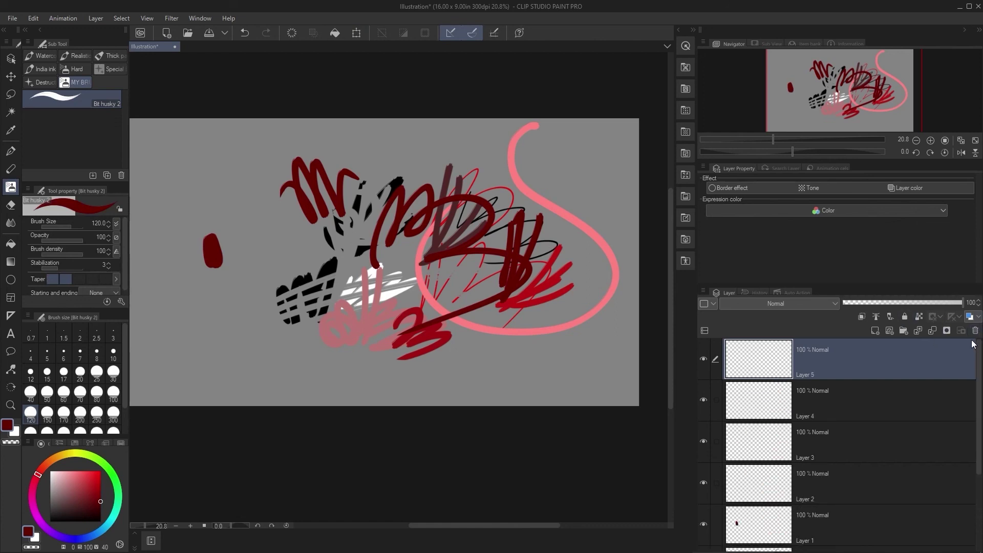
scroll(974, 409, "down", 1)
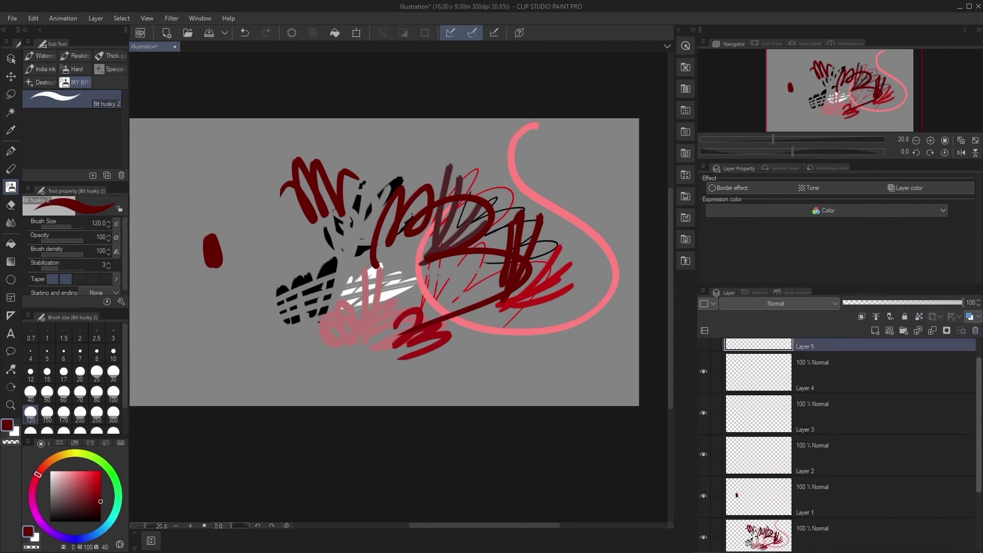
scroll(839, 410, "up", 1)
scroll(548, 249, "up", 1)
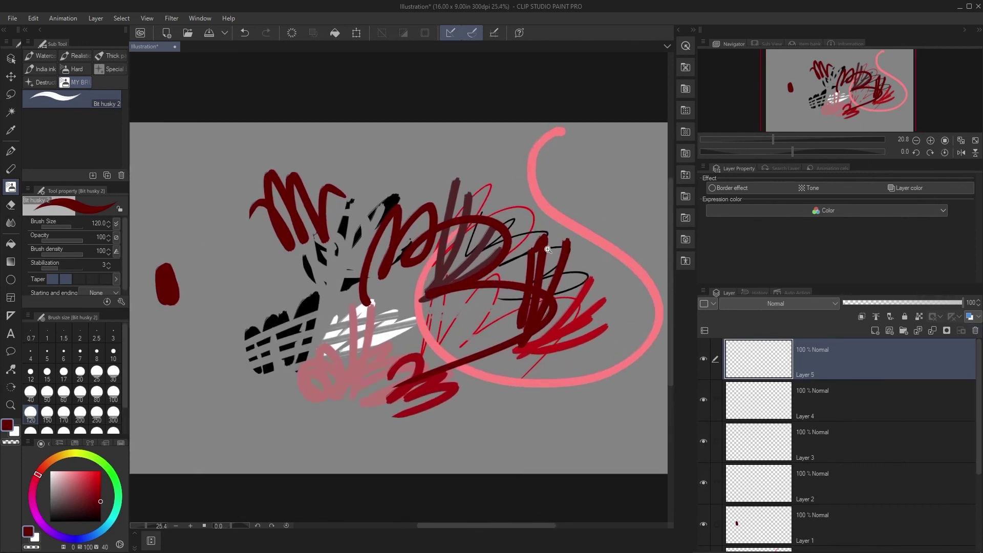
Reduce the Layer palette thumbnail size to Medium.
left_click(713, 303)
left_click(711, 295)
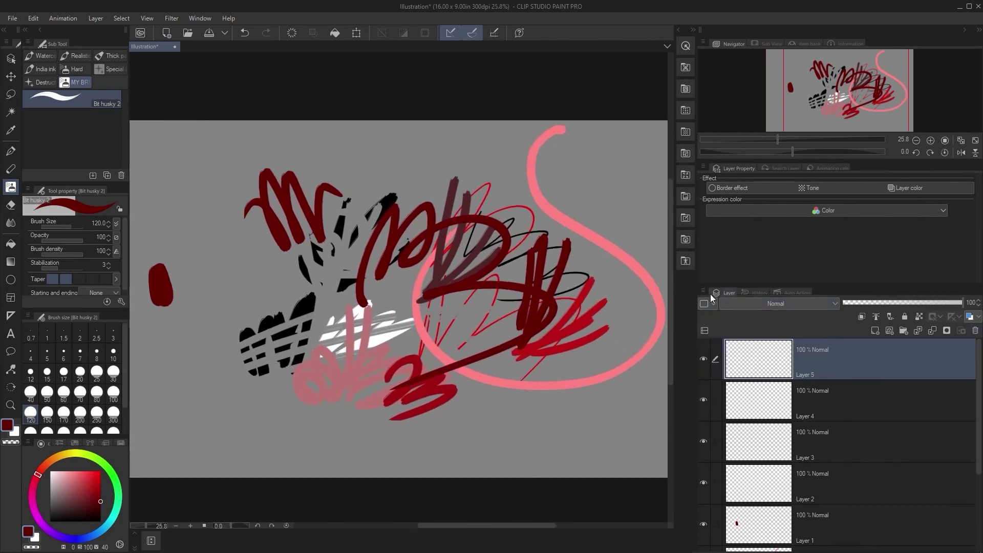
left_click(711, 294)
mouse_move(811, 455)
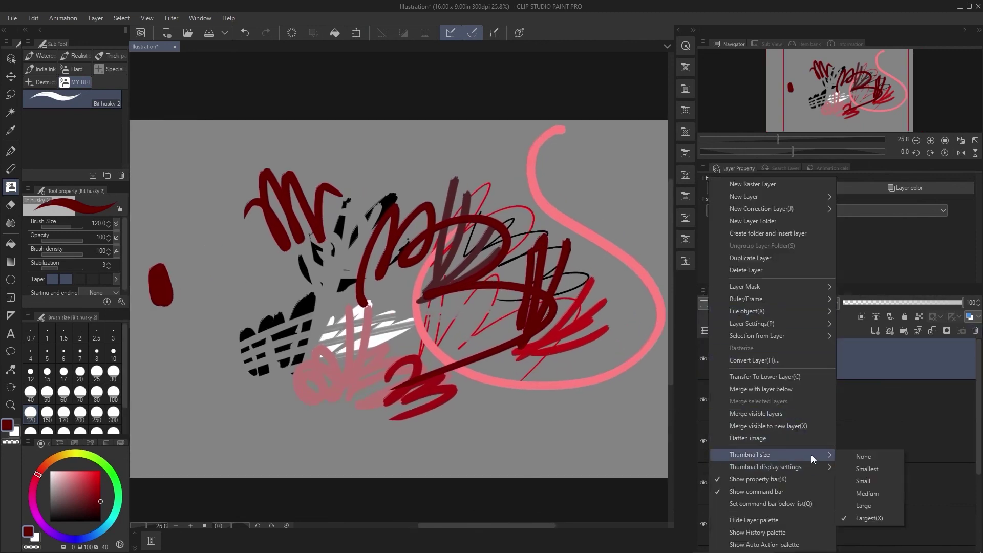
left_click(862, 498)
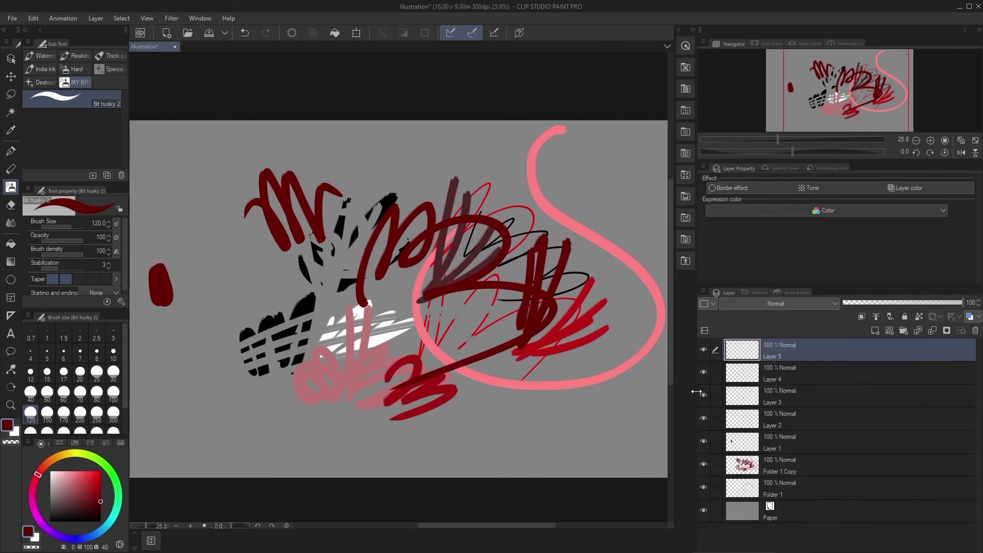